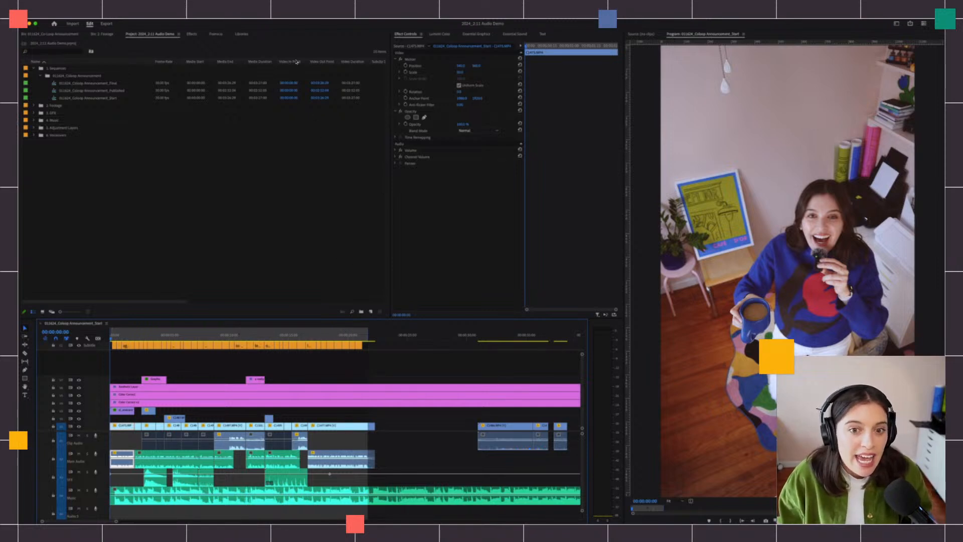
- Switch Premiere Pro to the Vertical workspace from Window > Workspaces
{"action": "left_click", "coordinate": [213, 16]}
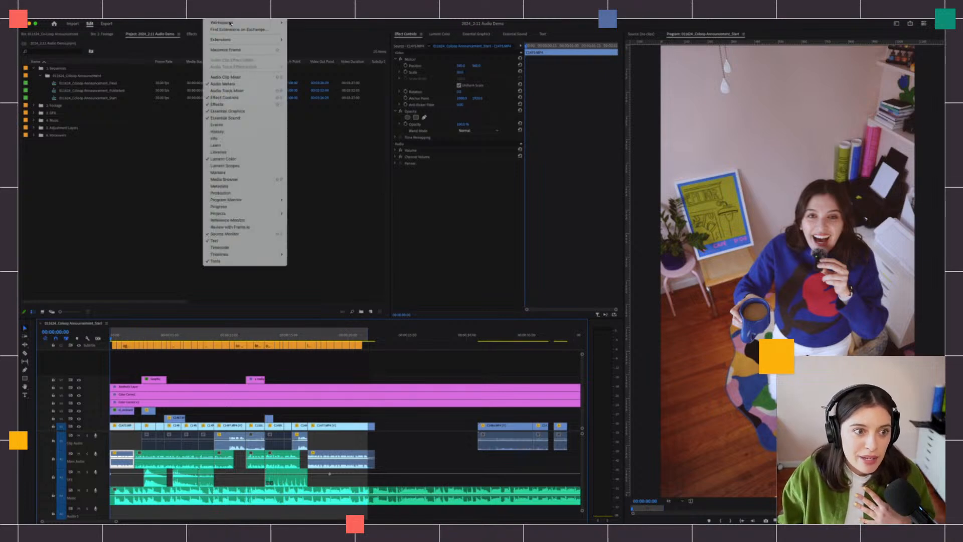
{"action": "mouse_move", "coordinate": [230, 23]}
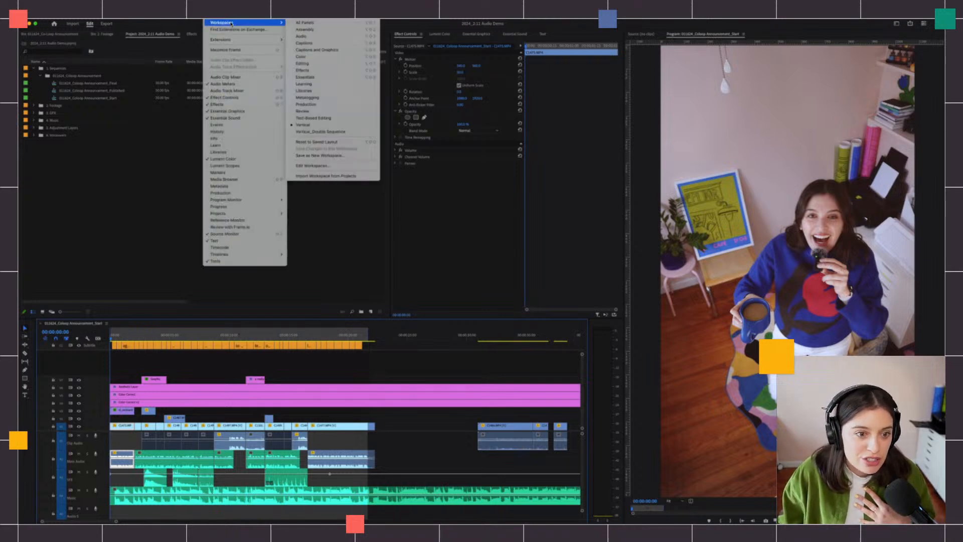
{"action": "left_click", "coordinate": [322, 126]}
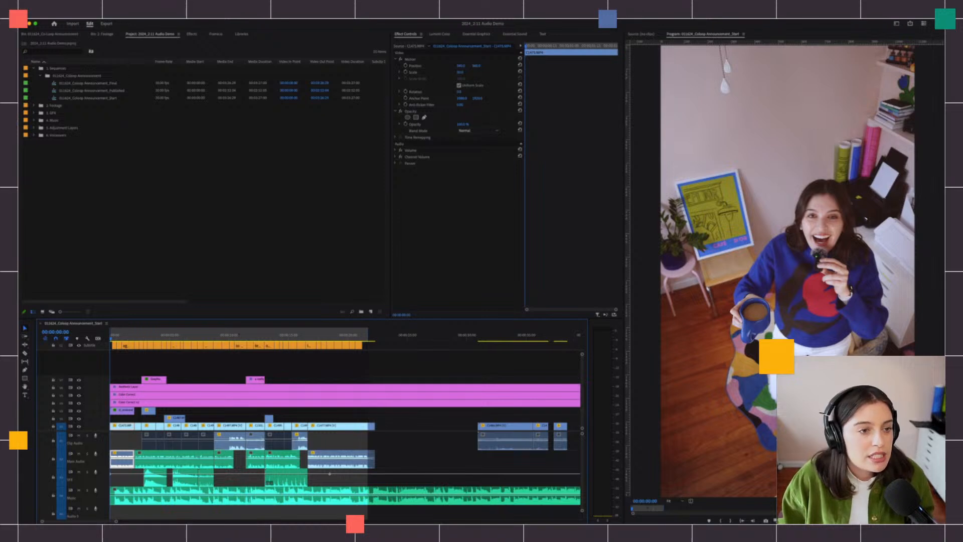
- Show the Audio Track Mixer panel from the Window menu
{"action": "left_click", "coordinate": [221, 19]}
{"action": "mouse_move", "coordinate": [226, 23]}
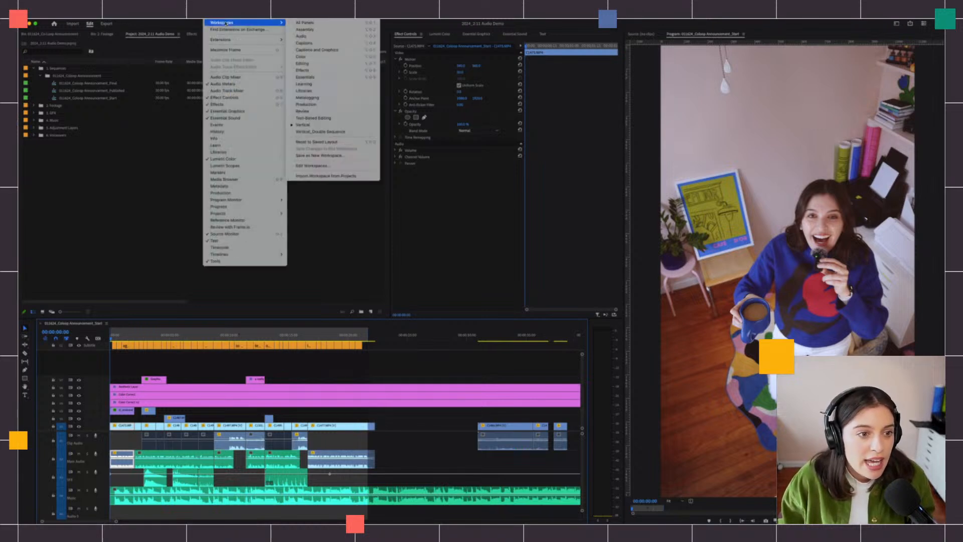
{"action": "left_click", "coordinate": [214, 91]}
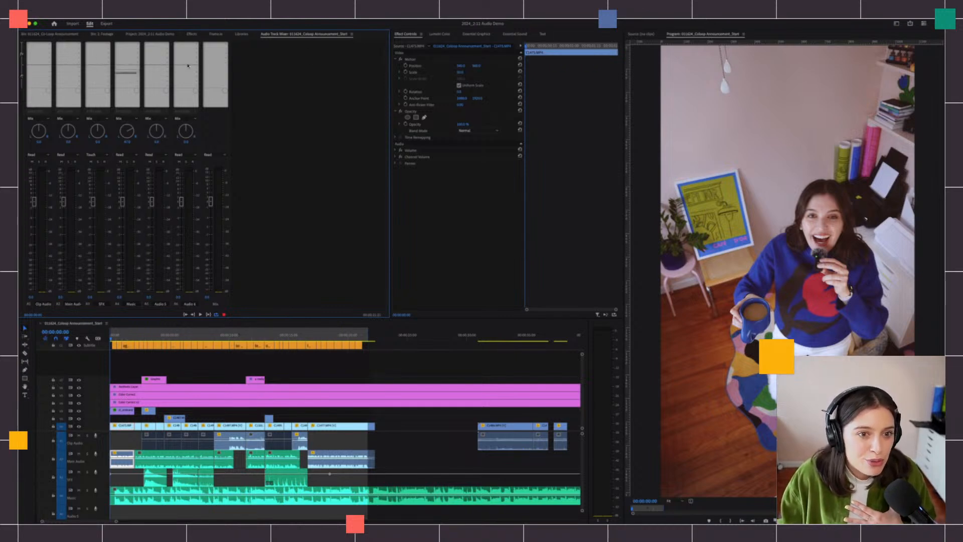
- Open the Final announcement sequence from the Project panel
{"action": "left_click", "coordinate": [351, 34]}
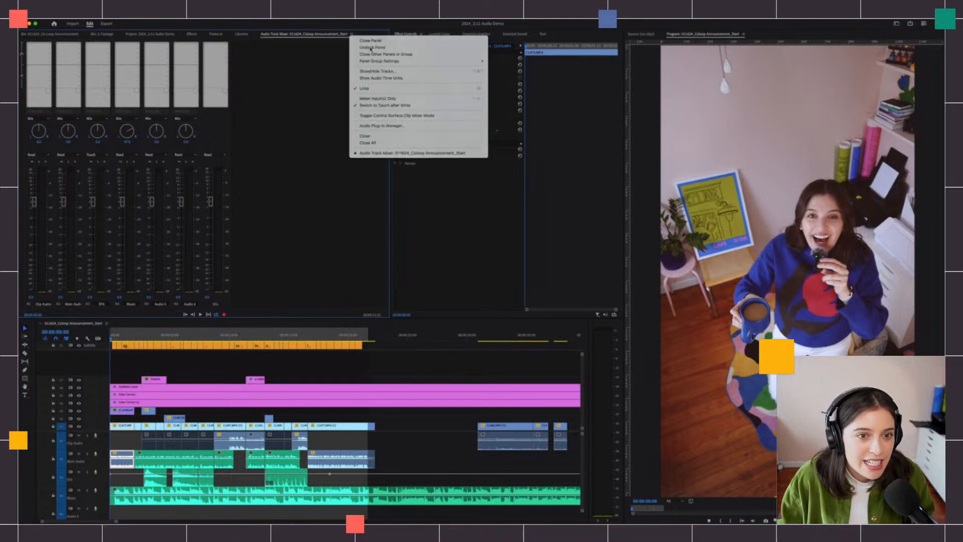
{"action": "left_click", "coordinate": [321, 56]}
{"action": "left_click", "coordinate": [51, 35]}
{"action": "left_click", "coordinate": [151, 34]}
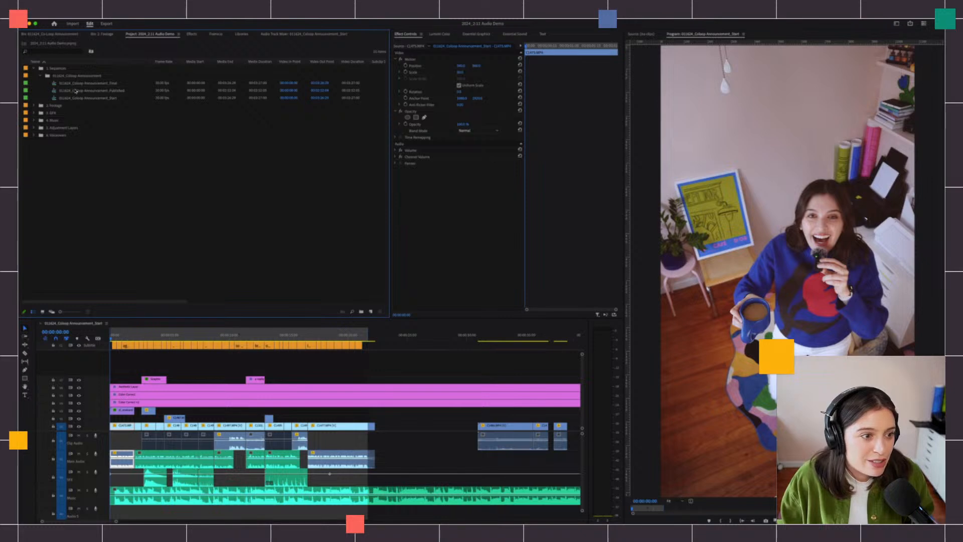
{"action": "double_click", "coordinate": [76, 83]}
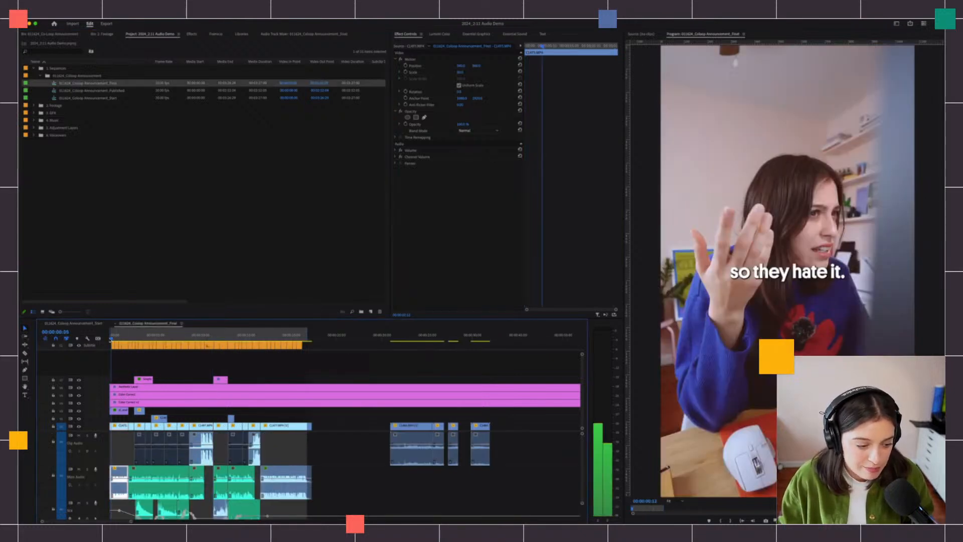
- Play the Final sequence from the start, then return to the Start sequence
{"action": "left_click", "coordinate": [111, 339]}
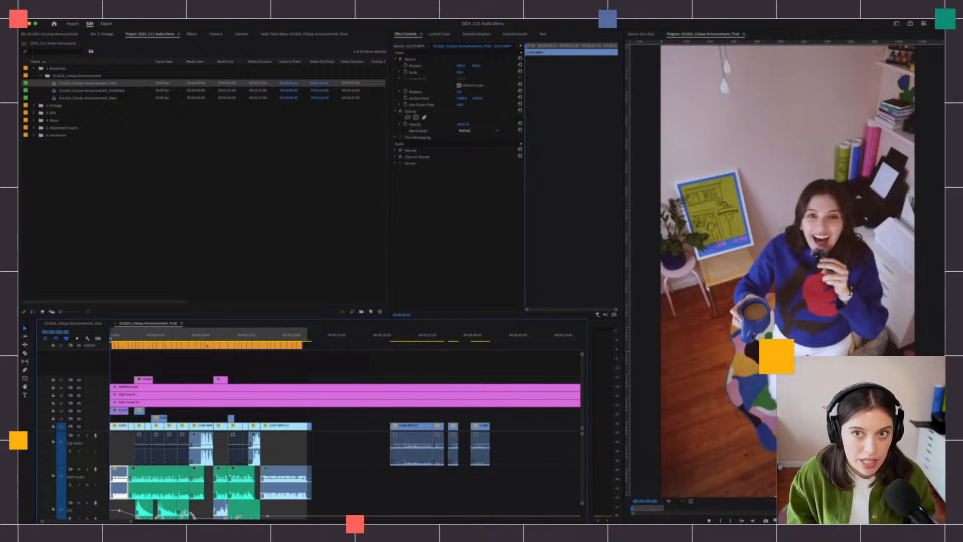
{"action": "key", "text": "space"}
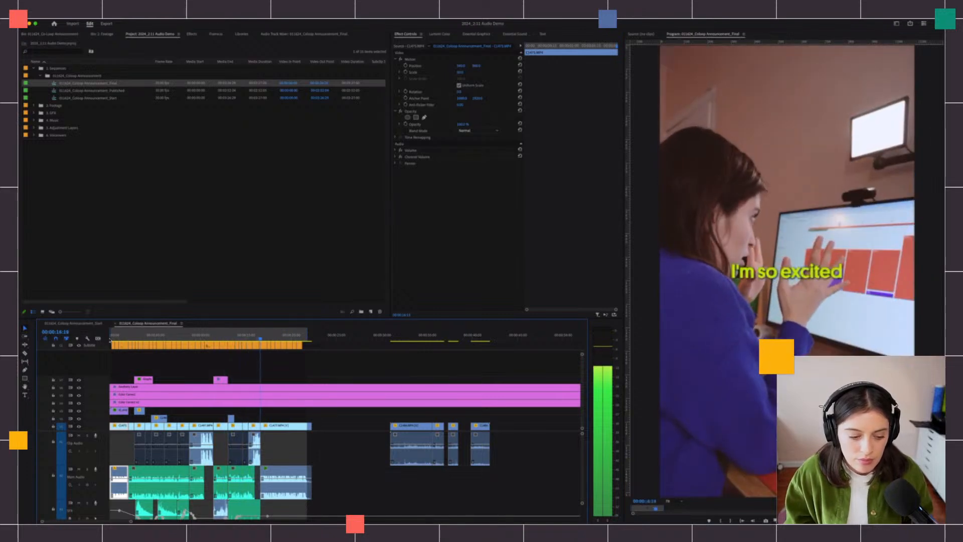
{"action": "key", "text": "space"}
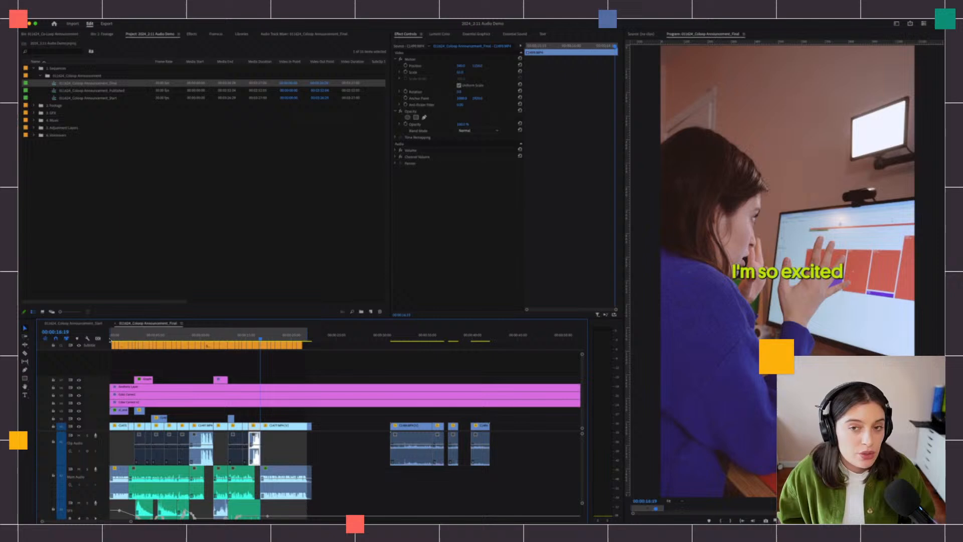
{"action": "left_click", "coordinate": [87, 324]}
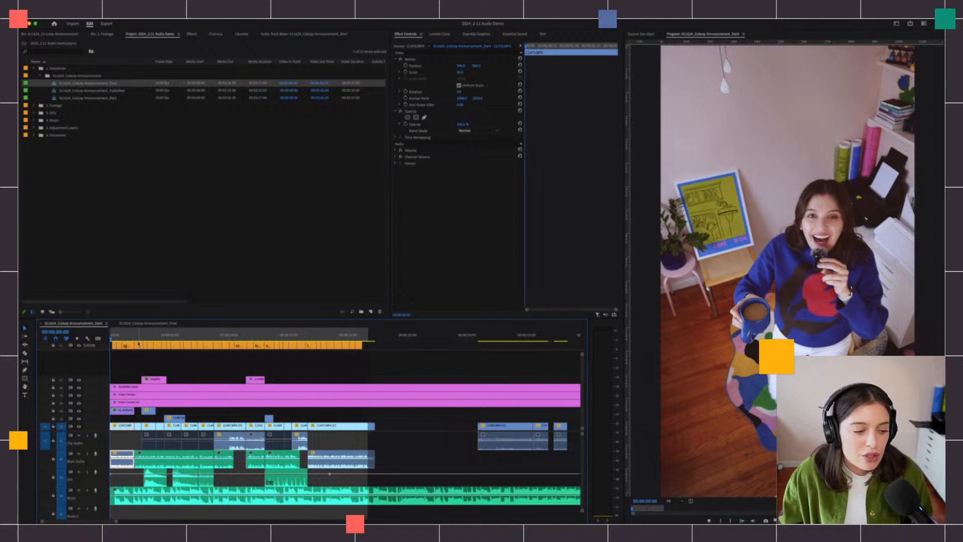
- Play the Start sequence's opening, then show the Audio Track Mixer with its channel strips again
{"action": "key", "text": "space"}
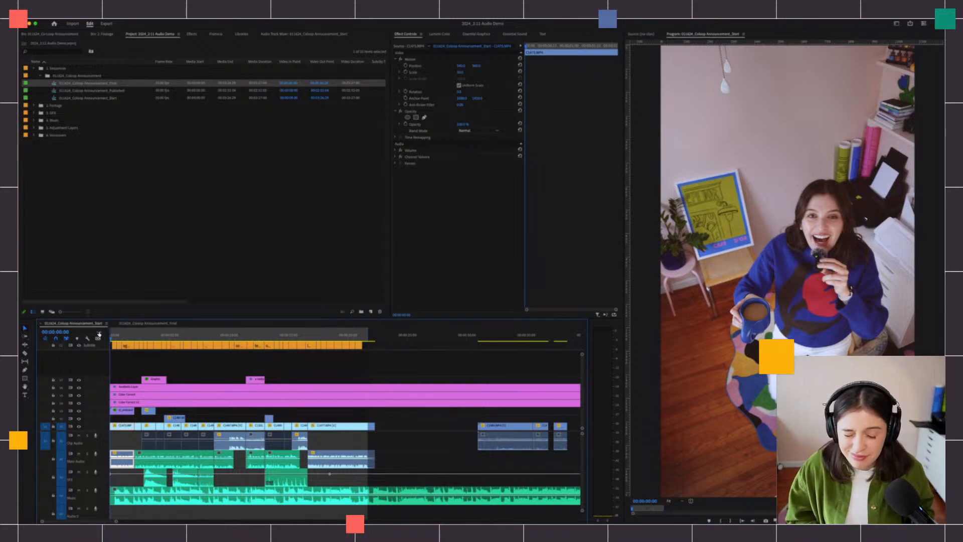
{"action": "key", "text": "space"}
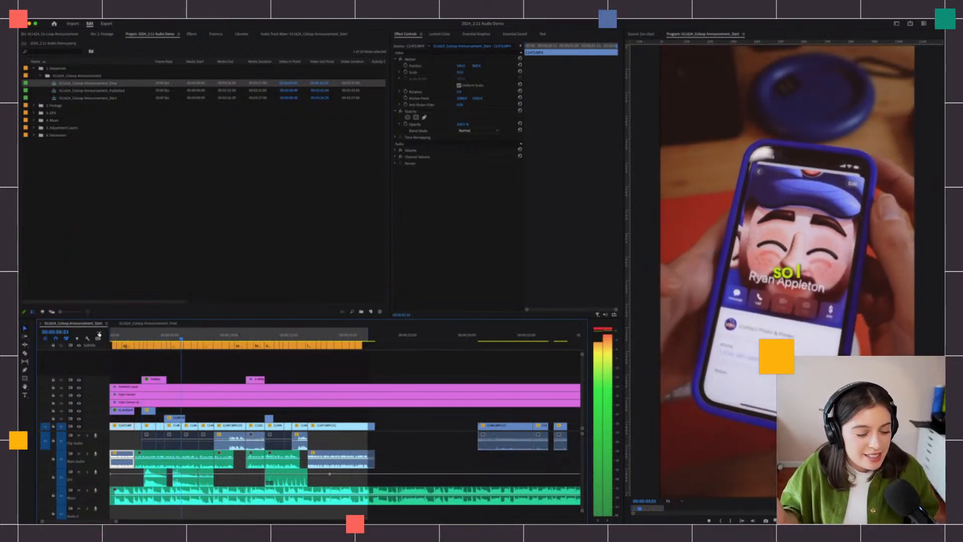
{"action": "key", "text": "space"}
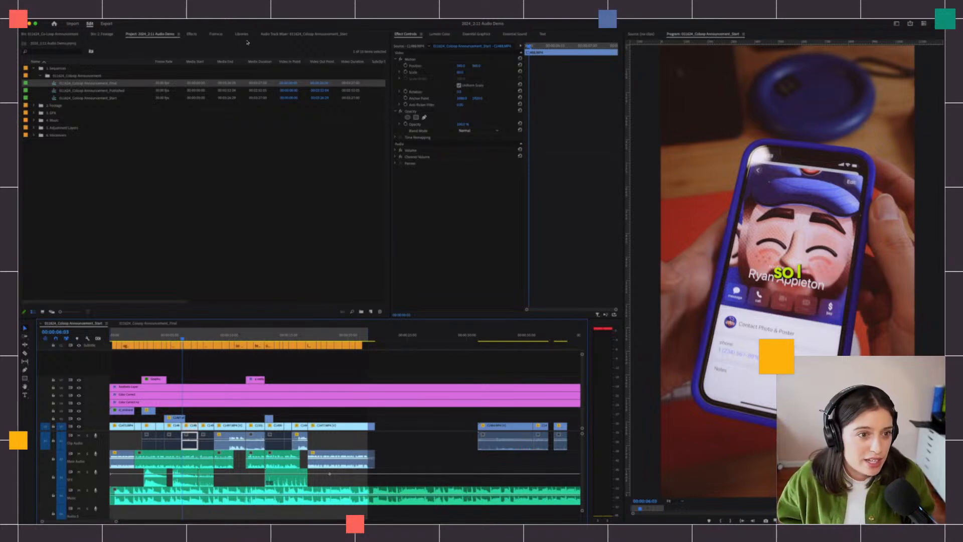
{"action": "left_click", "coordinate": [309, 35]}
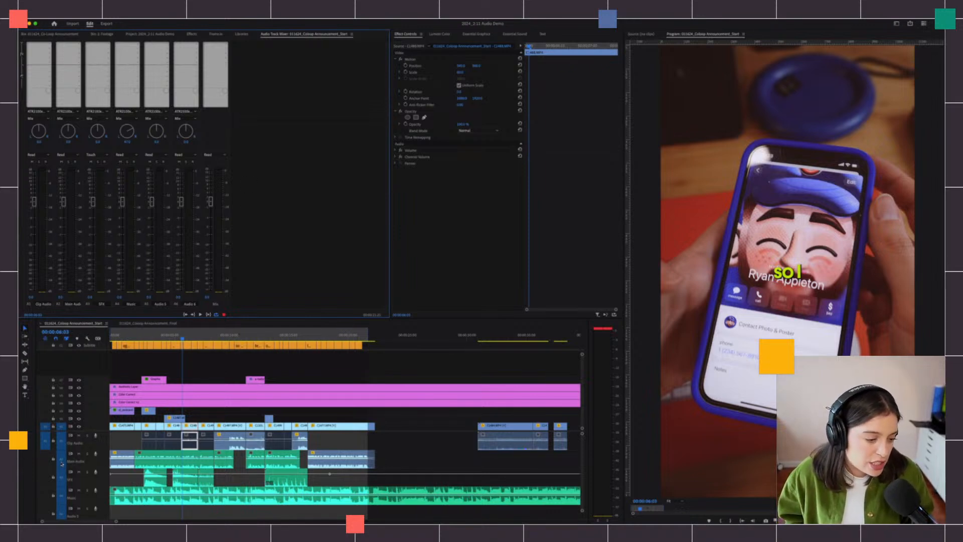
- Solo the Main Audio track A2 after testing mute, then play from the sequence start
{"action": "left_click", "coordinate": [87, 454]}
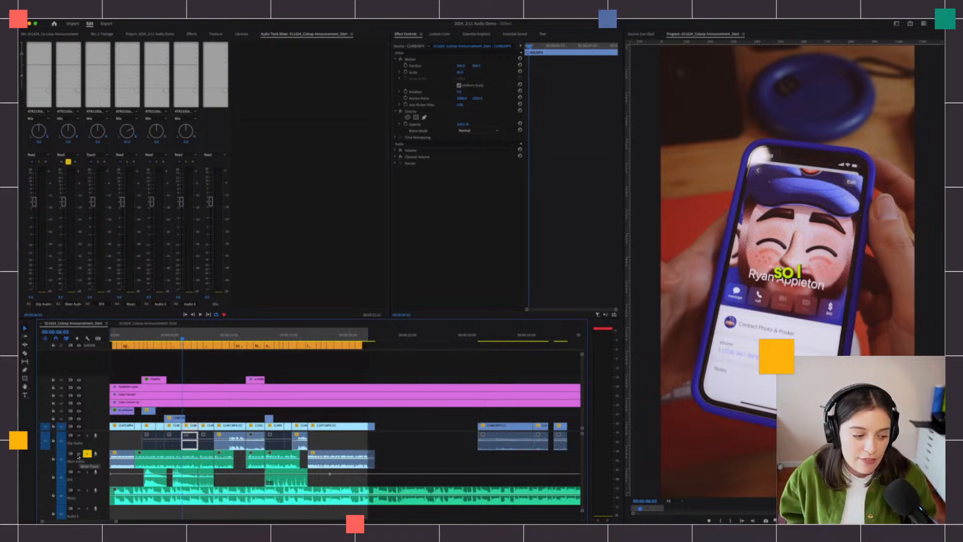
{"action": "left_click", "coordinate": [87, 454]}
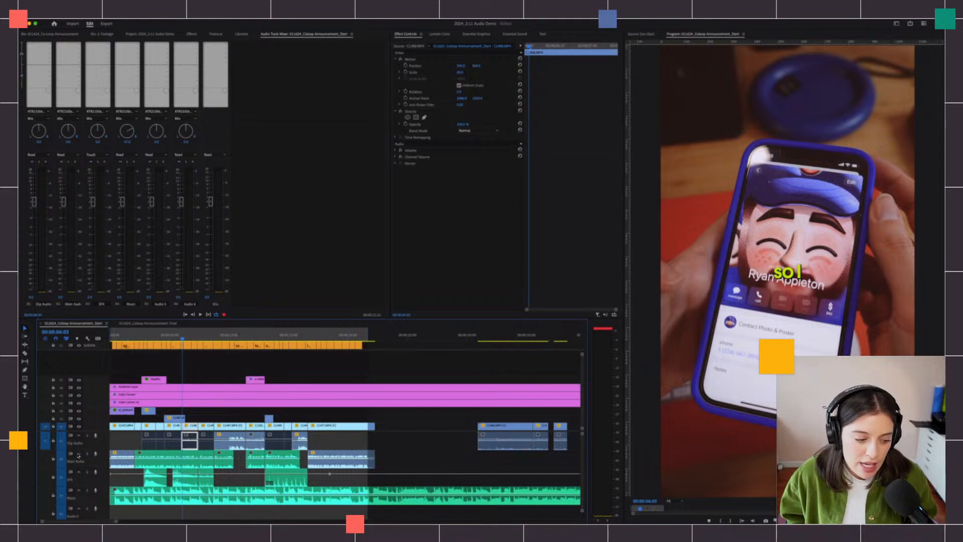
{"action": "left_click", "coordinate": [79, 453]}
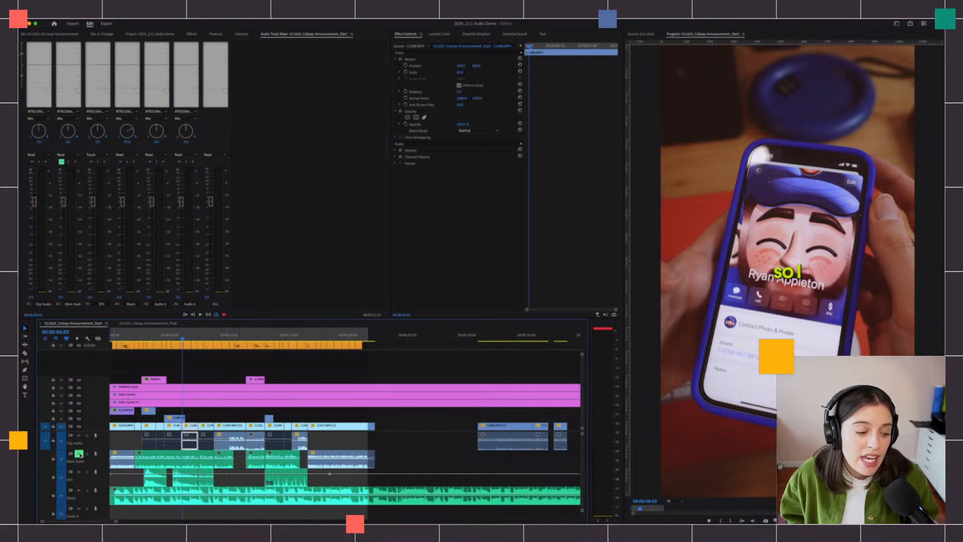
{"action": "left_click", "coordinate": [78, 453]}
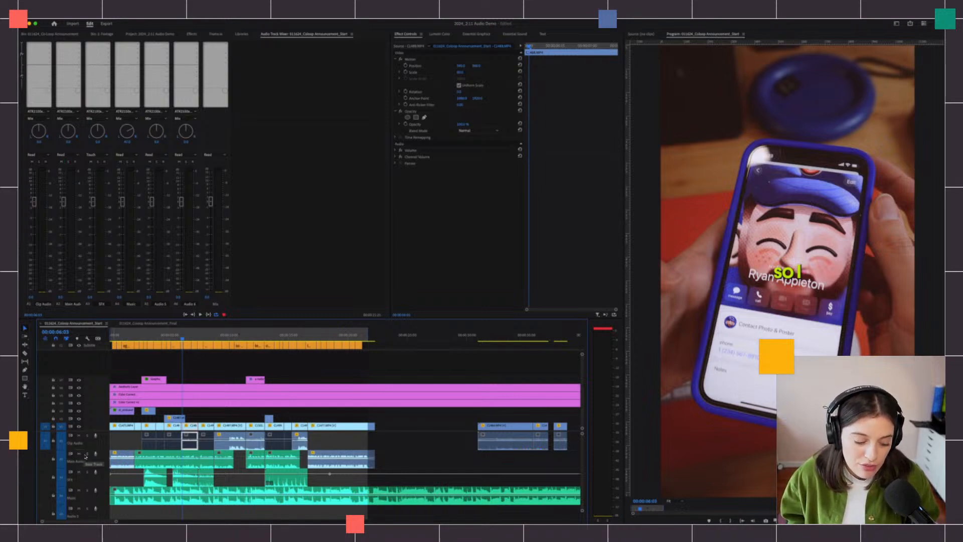
{"action": "left_click", "coordinate": [87, 453]}
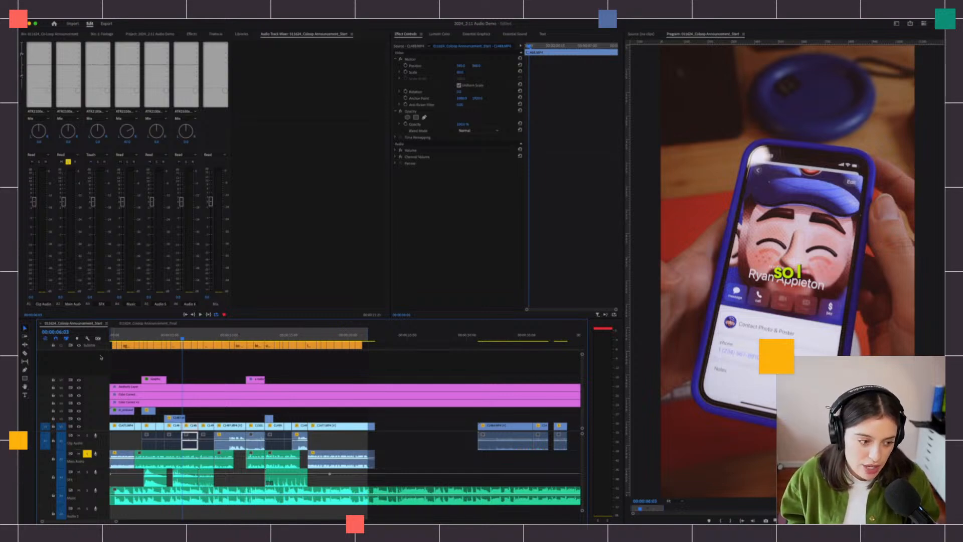
{"action": "left_click_drag", "start_coordinate": [121, 337], "coordinate": [112, 339]}
{"action": "key", "text": "space"}
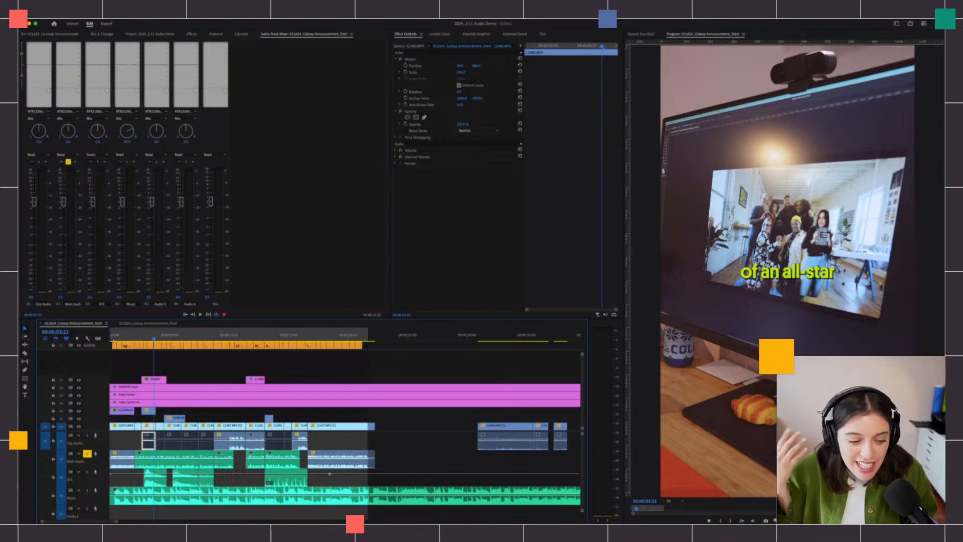
{"action": "right_click", "coordinate": [92, 464]}
{"action": "left_click", "coordinate": [96, 457]}
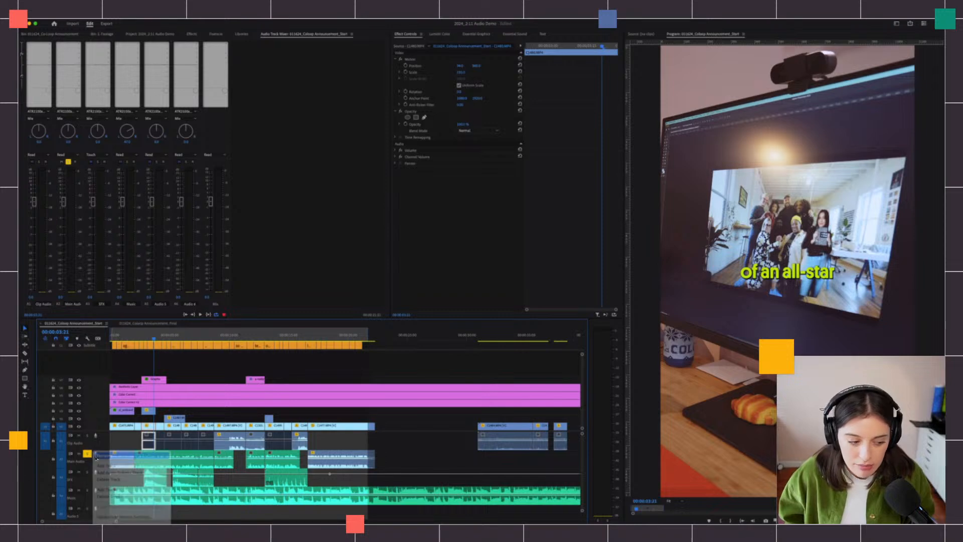
{"action": "type", "text": "A-Rol"}
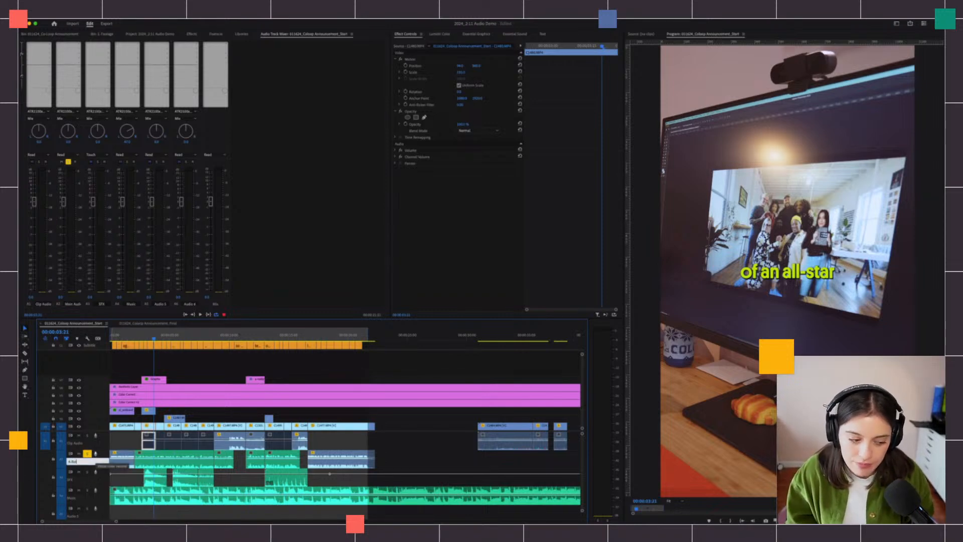
{"action": "type", "text": "l"}
{"action": "key", "text": "Return"}
{"action": "right_click", "coordinate": [106, 462]}
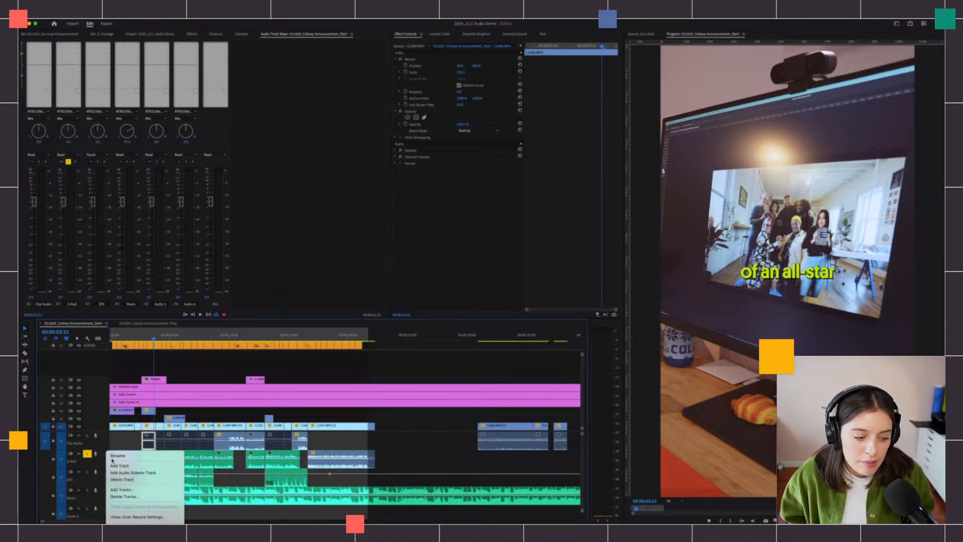
{"action": "left_click", "coordinate": [115, 456]}
{"action": "type", "text": "Main Aud"}
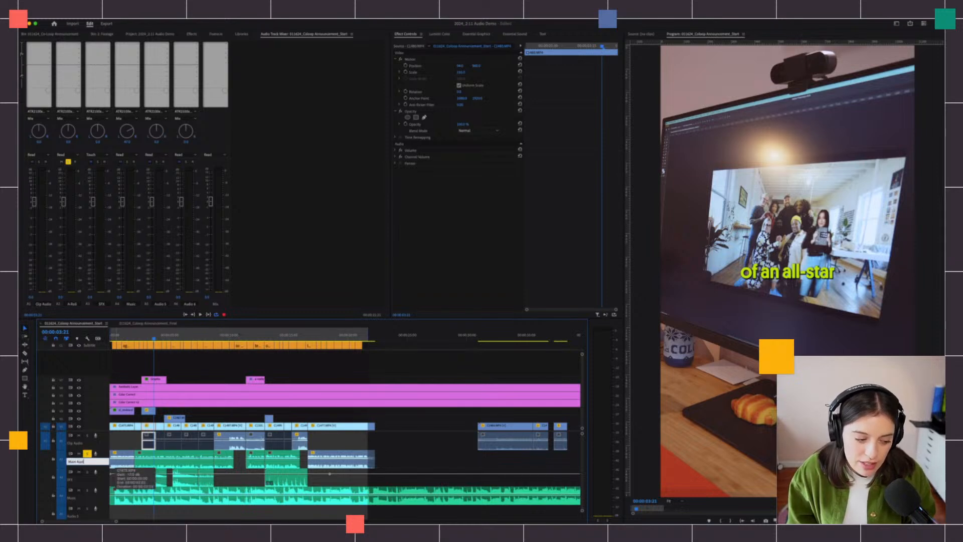
{"action": "type", "text": "io"}
{"action": "key", "text": "Return"}
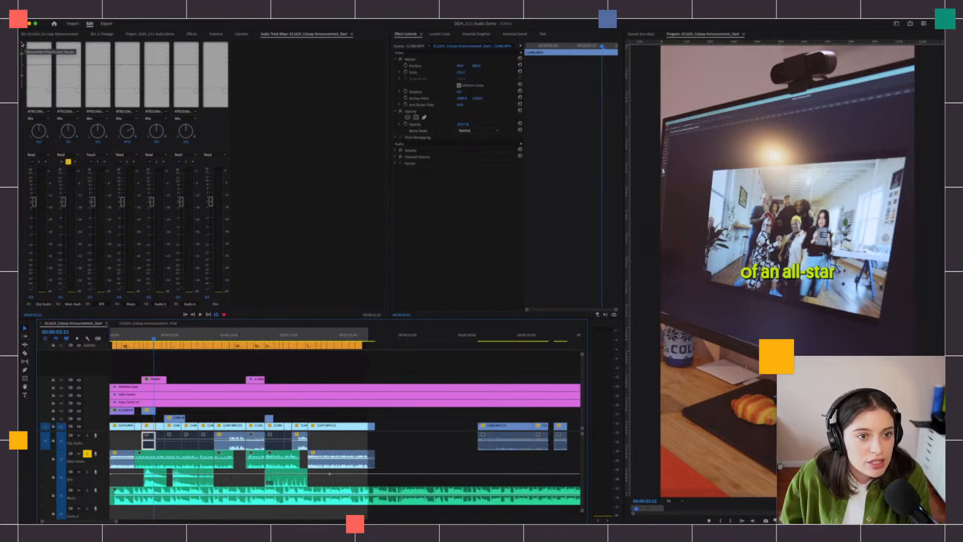
{"action": "left_click", "coordinate": [21, 45]}
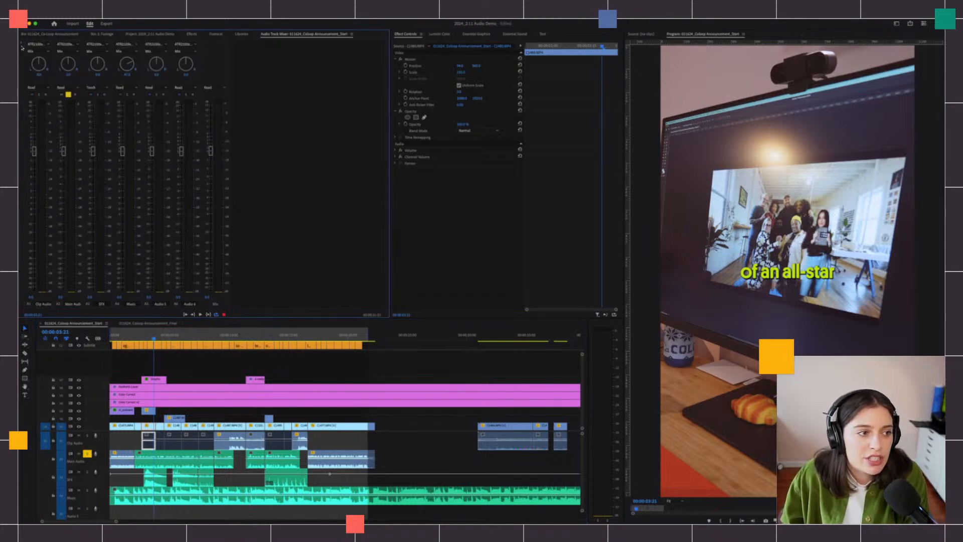
{"action": "left_click", "coordinate": [22, 44]}
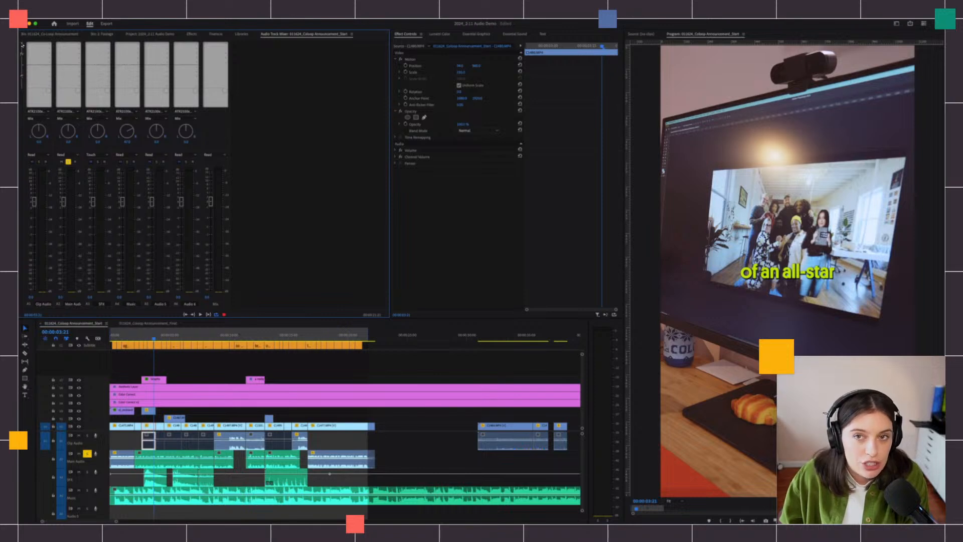
{"action": "left_click", "coordinate": [22, 44]}
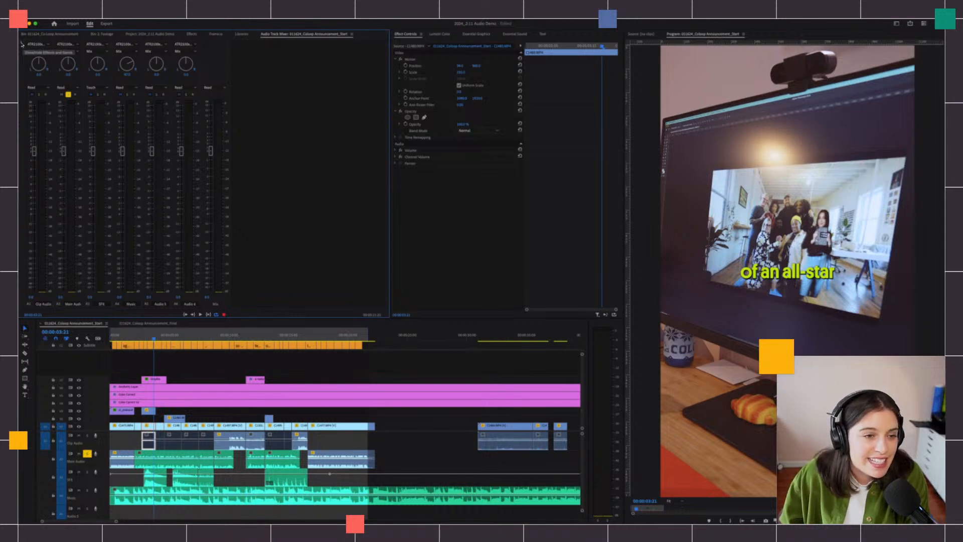
{"action": "left_click", "coordinate": [21, 45]}
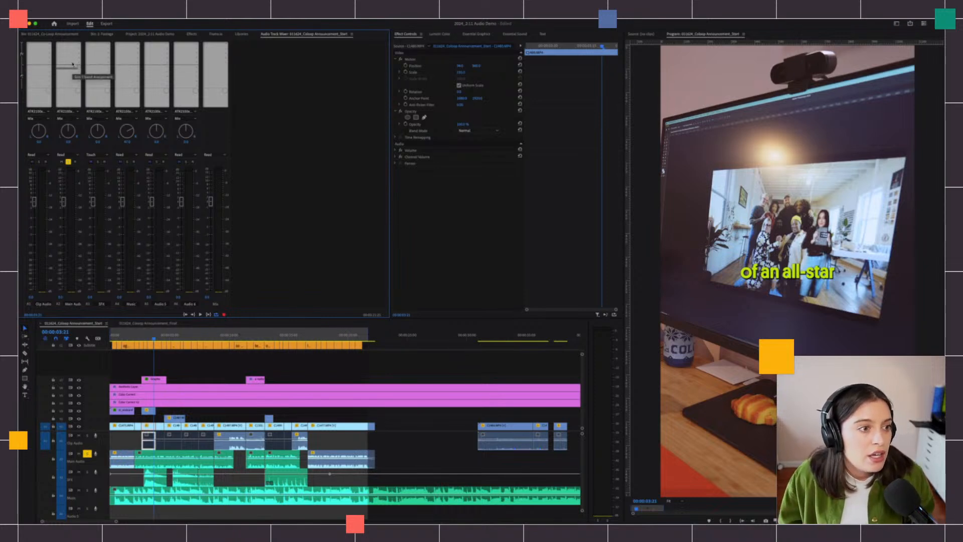
- Put a Parametric Equalizer in Main Audio's first effect slot and open its editor
{"action": "left_click", "coordinate": [79, 44]}
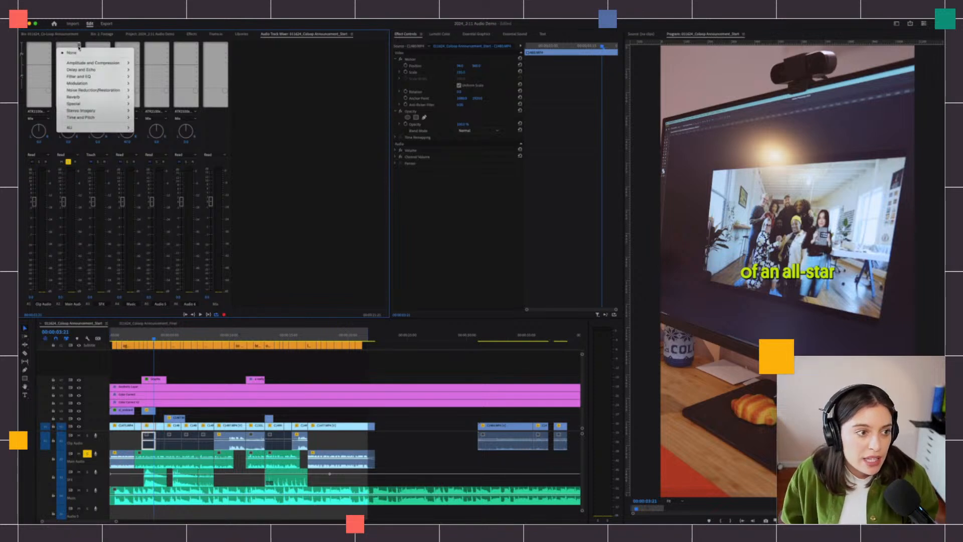
{"action": "mouse_move", "coordinate": [80, 64]}
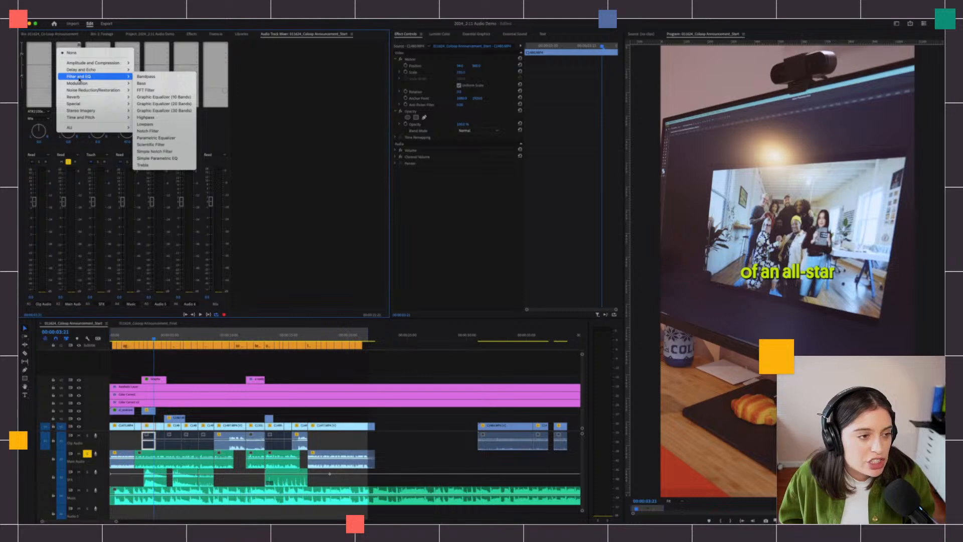
{"action": "left_click", "coordinate": [155, 138]}
{"action": "double_click", "coordinate": [69, 49]}
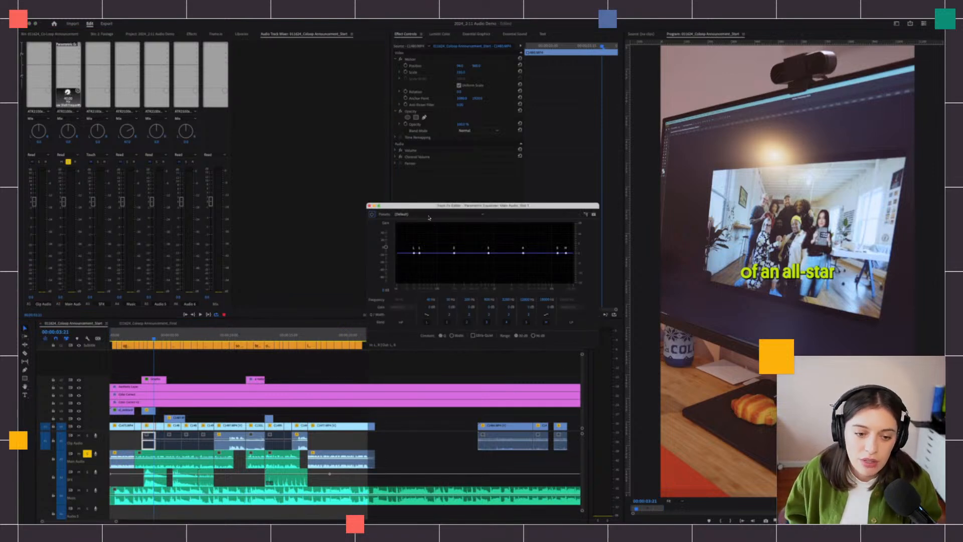
- Apply the Vocal Enhancer EQ preset, set an out point, and raise the editor window
{"action": "left_click", "coordinate": [427, 215]}
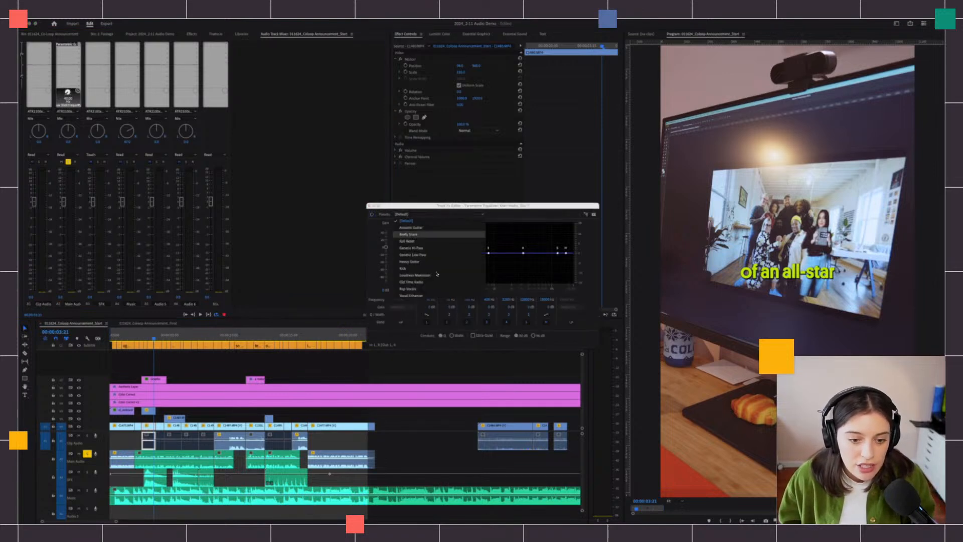
{"action": "left_click", "coordinate": [433, 296]}
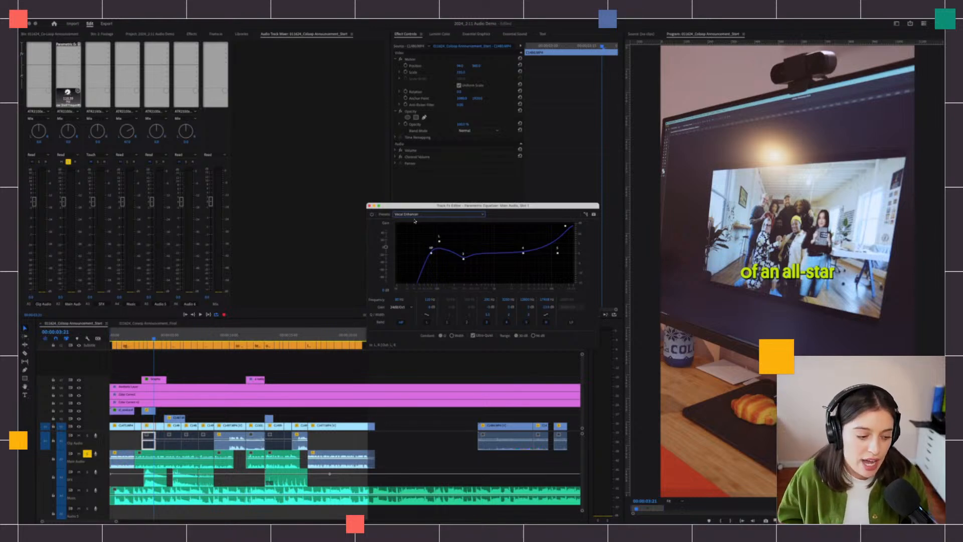
{"action": "mouse_move", "coordinate": [153, 338]}
{"action": "left_mouse_down"}
{"action": "mouse_move", "coordinate": [126, 340]}
{"action": "mouse_move", "coordinate": [154, 342]}
{"action": "left_mouse_up"}
{"action": "key", "text": "o"}
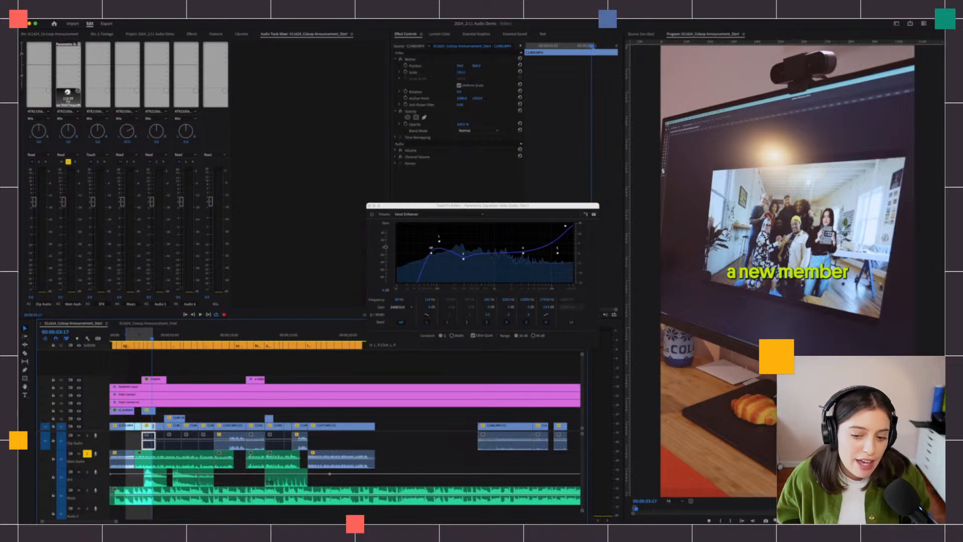
{"action": "left_click_drag", "start_coordinate": [497, 206], "coordinate": [499, 132]}
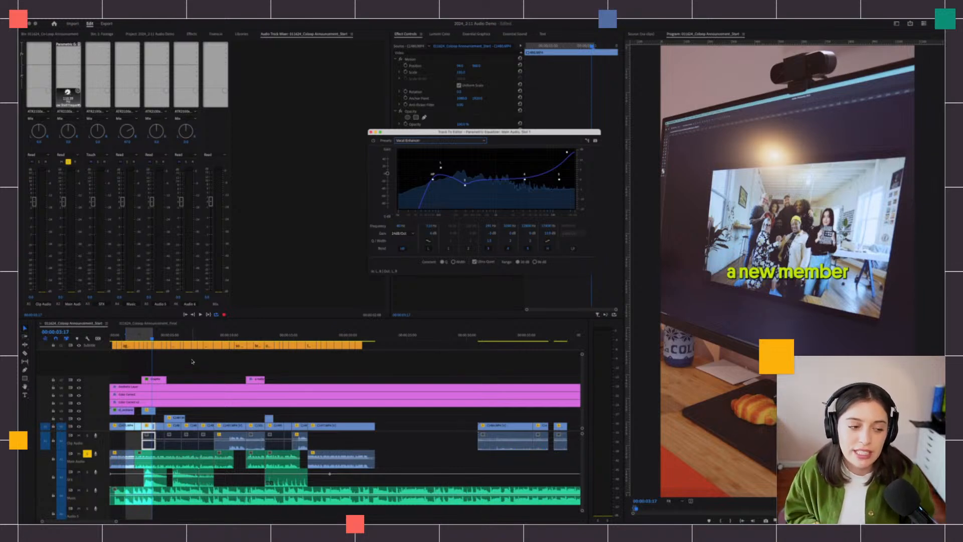
- Play the sequence comparing the Vocal Enhancer EQ against bypass
{"action": "left_click", "coordinate": [120, 337]}
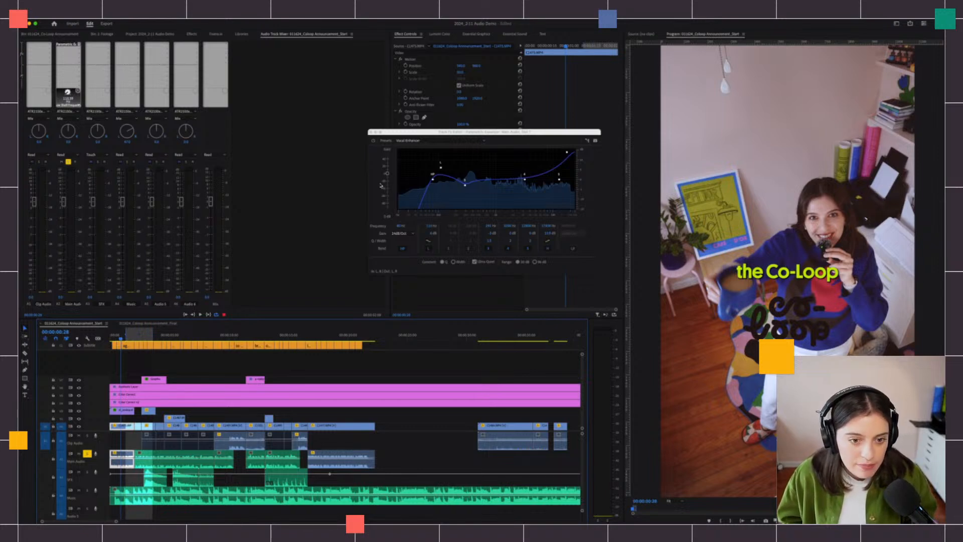
{"action": "key", "text": "space"}
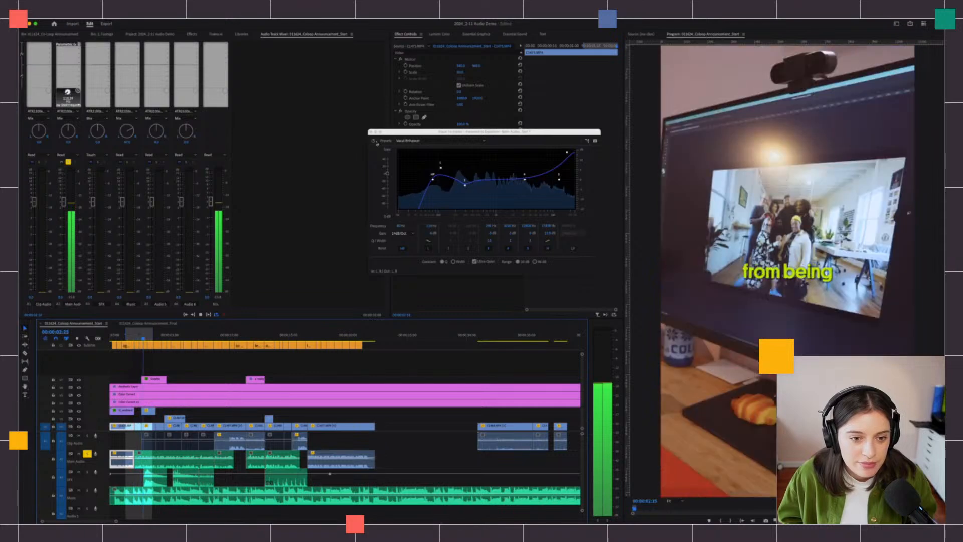
{"action": "left_click", "coordinate": [374, 141]}
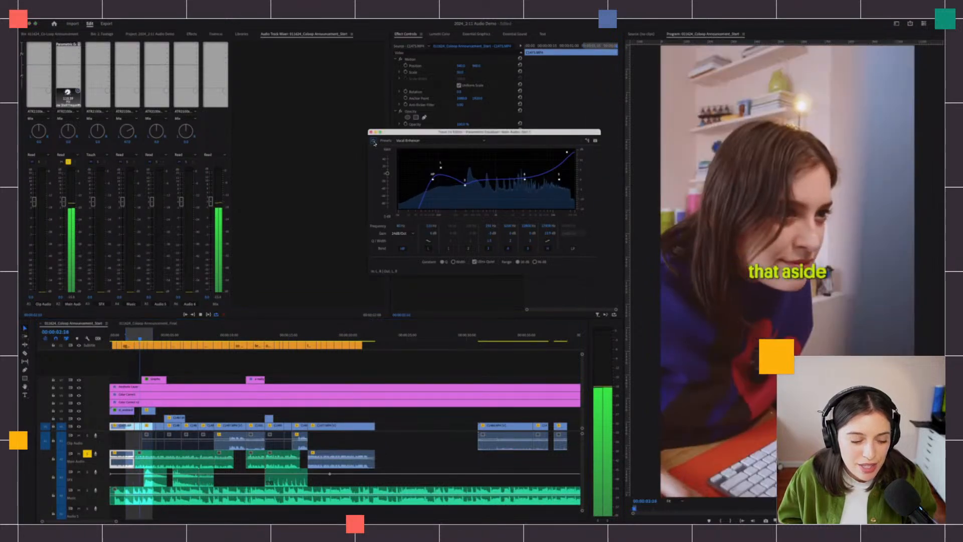
{"action": "key", "text": "space"}
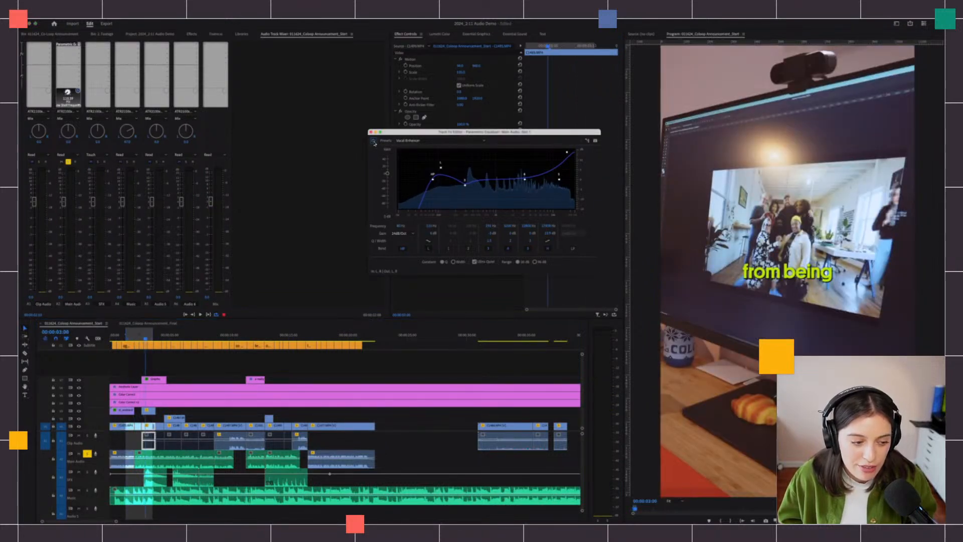
{"action": "key", "text": "space"}
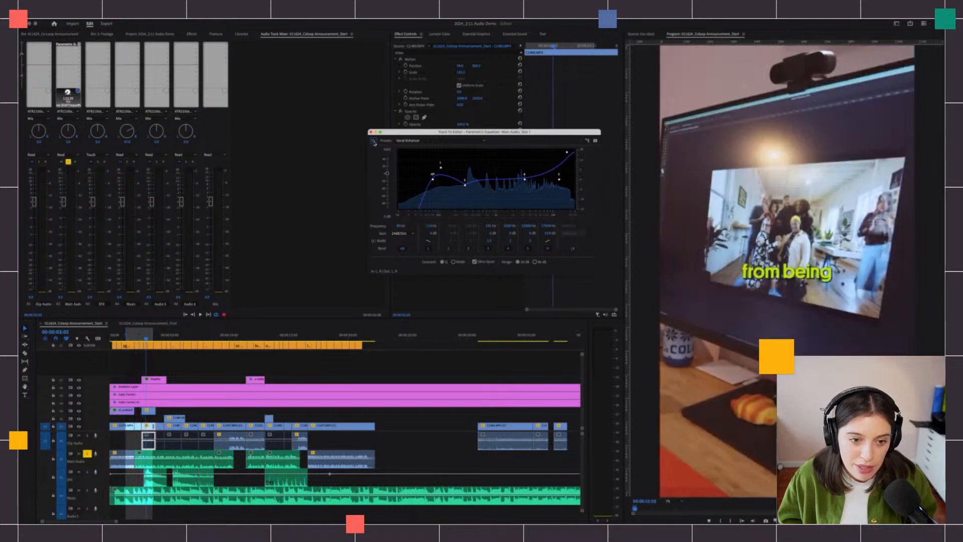
{"action": "key", "text": "space"}
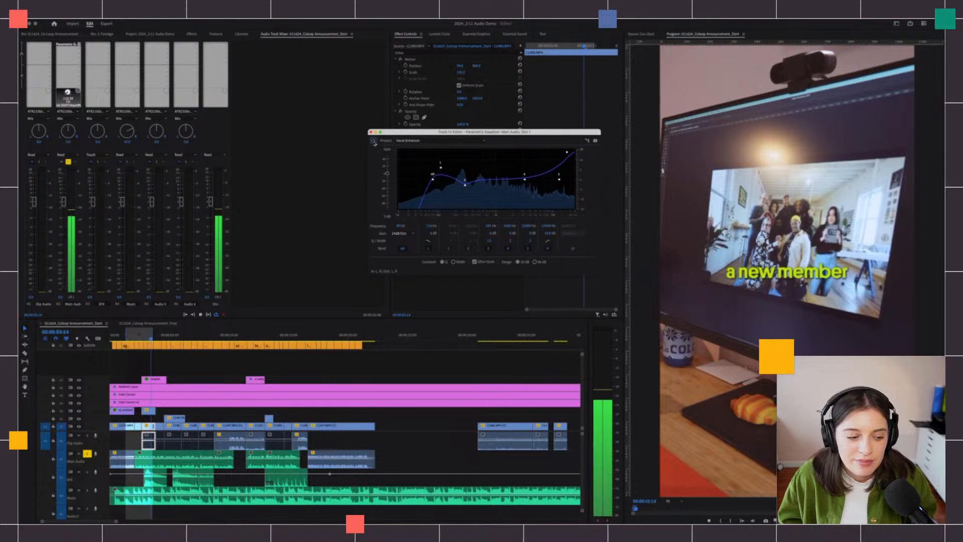
{"action": "key", "text": "space"}
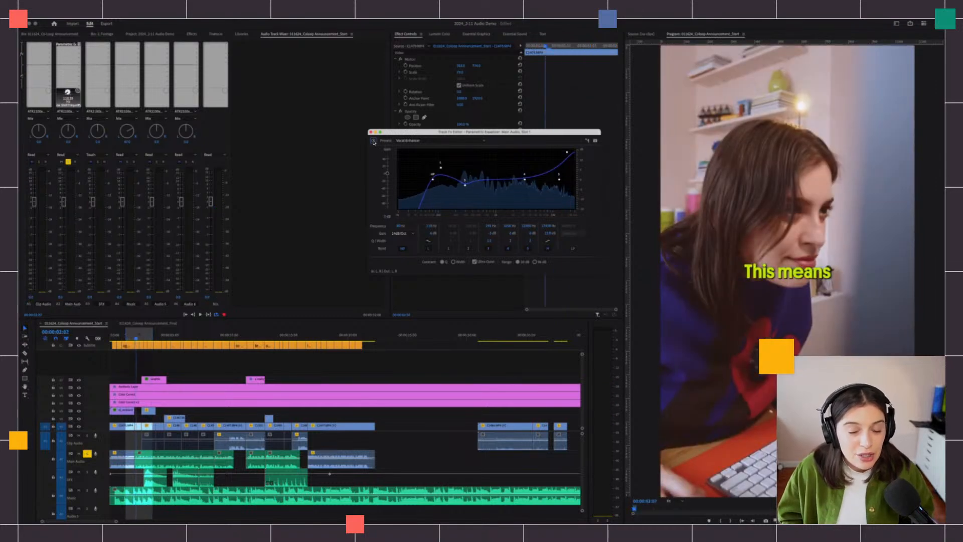
- Try the Old Time Radio preset, revert to Vocal Enhancer, and close the EQ editor
{"action": "left_click", "coordinate": [404, 141]}
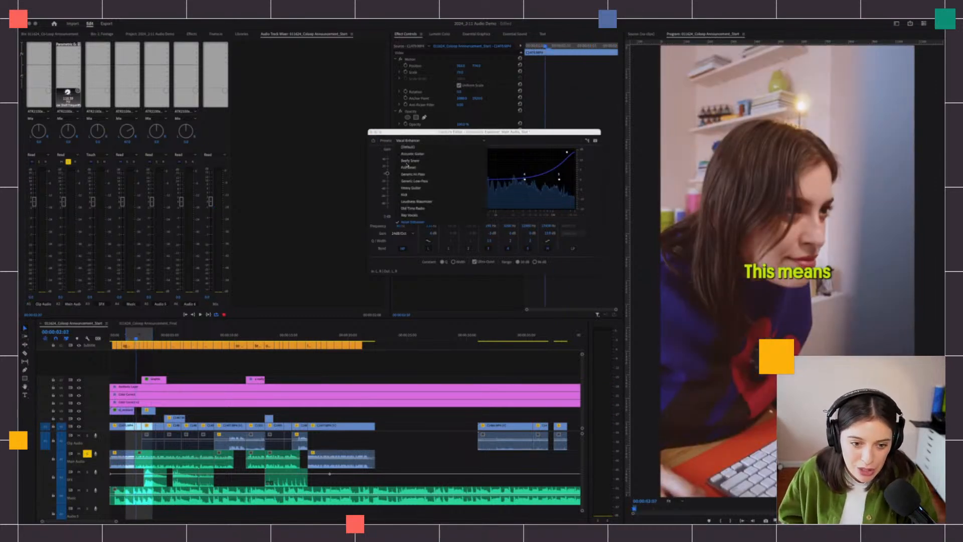
{"action": "left_click", "coordinate": [425, 207]}
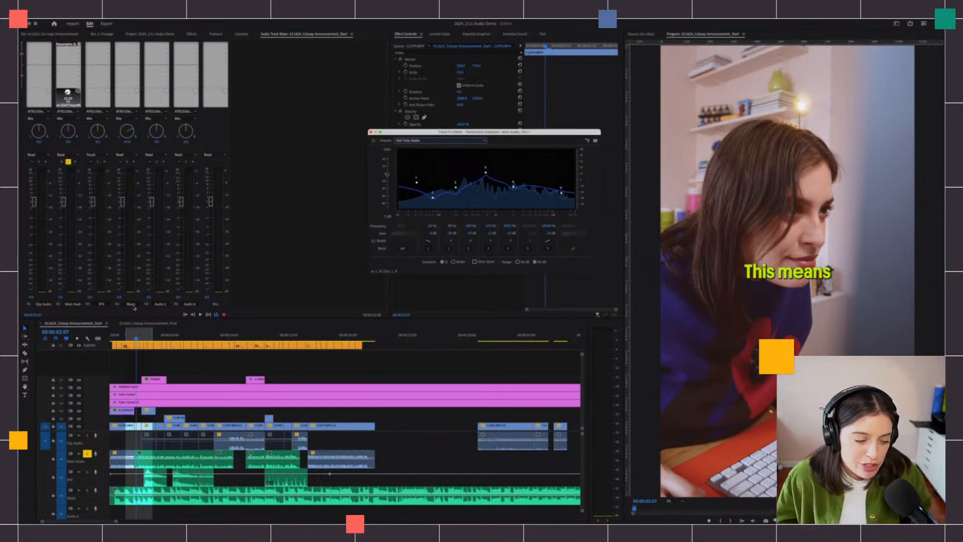
{"action": "key", "text": "space"}
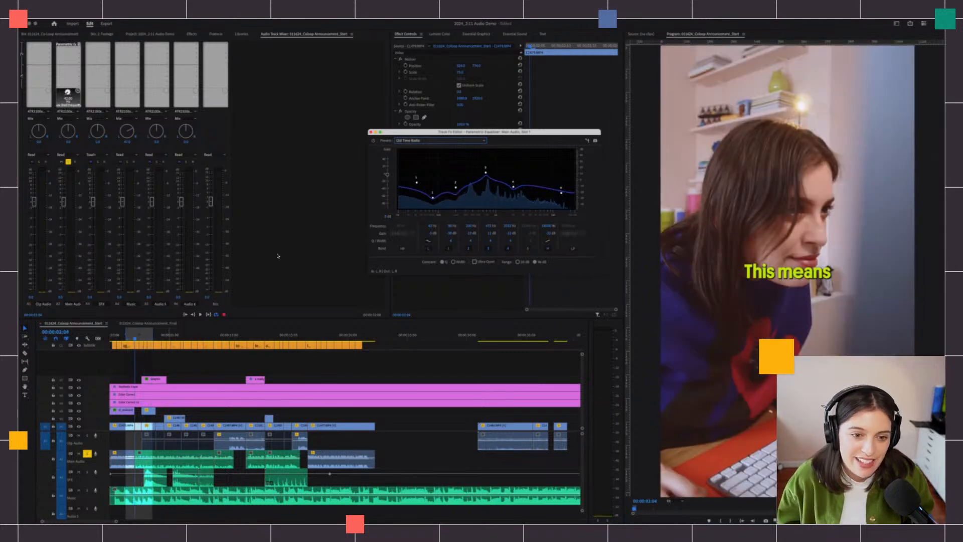
{"action": "left_click", "coordinate": [441, 141]}
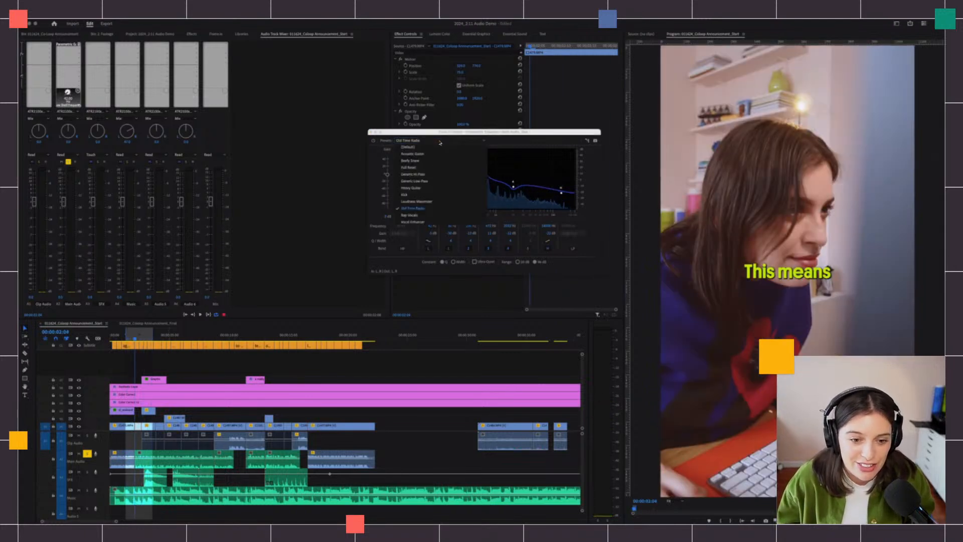
{"action": "left_click", "coordinate": [418, 223]}
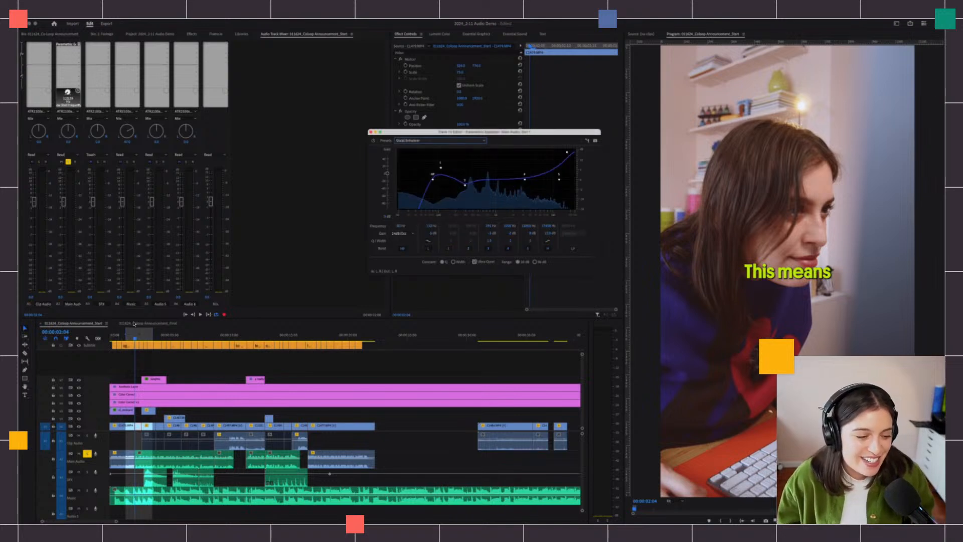
{"action": "left_click", "coordinate": [370, 132]}
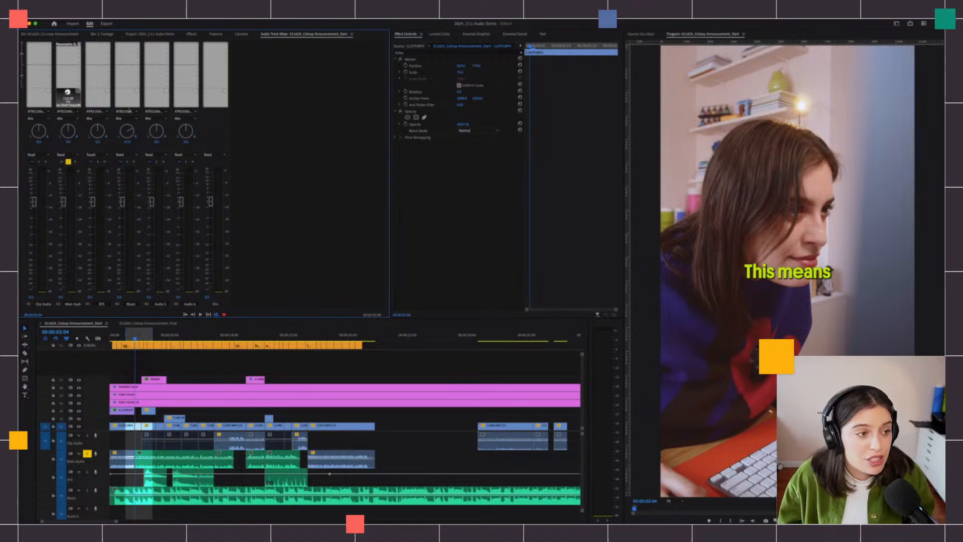
- Add Dynamics to Main Audio's second effect slot and apply the Soft Compression preset
{"action": "left_click", "coordinate": [80, 46]}
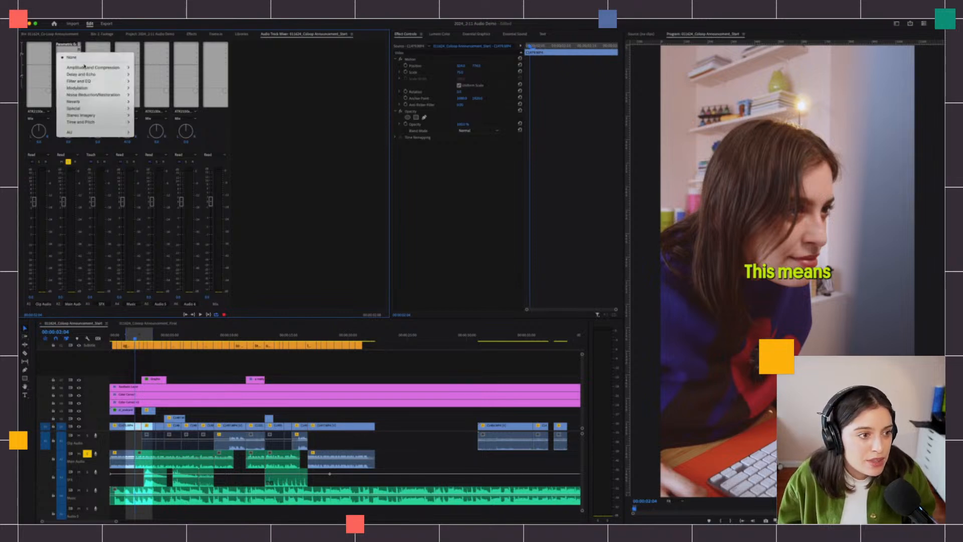
{"action": "mouse_move", "coordinate": [85, 67]}
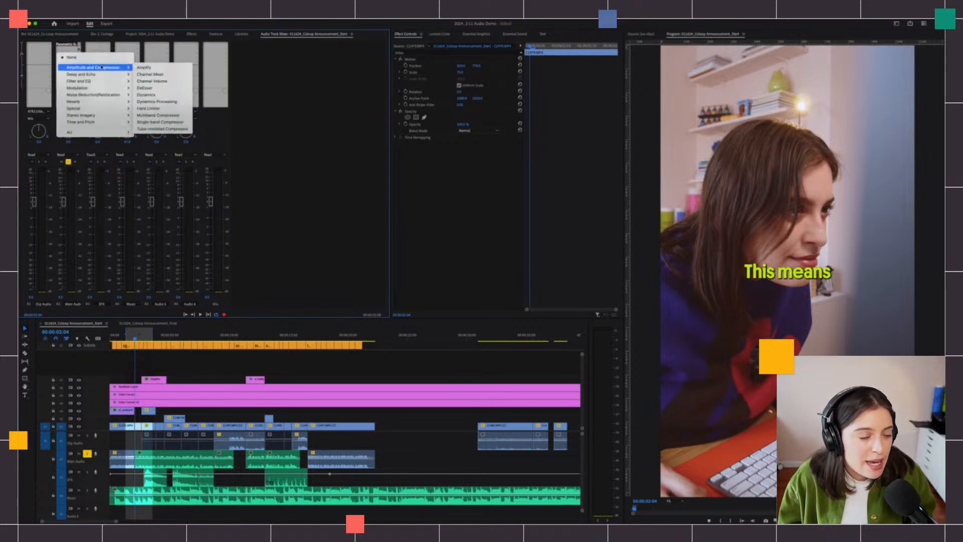
{"action": "left_click", "coordinate": [146, 94]}
{"action": "double_click", "coordinate": [68, 48]}
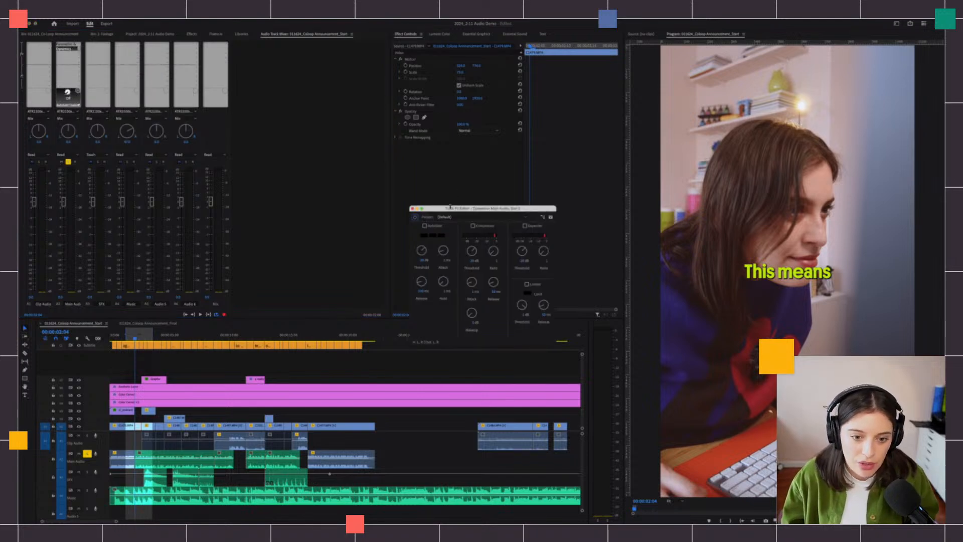
{"action": "left_click_drag", "start_coordinate": [450, 206], "coordinate": [306, 132]}
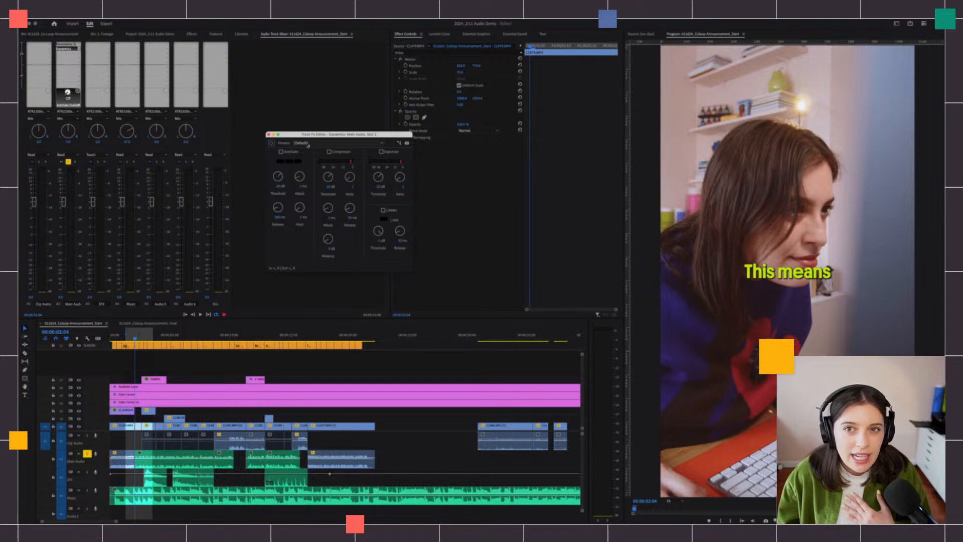
{"action": "left_click", "coordinate": [308, 144]}
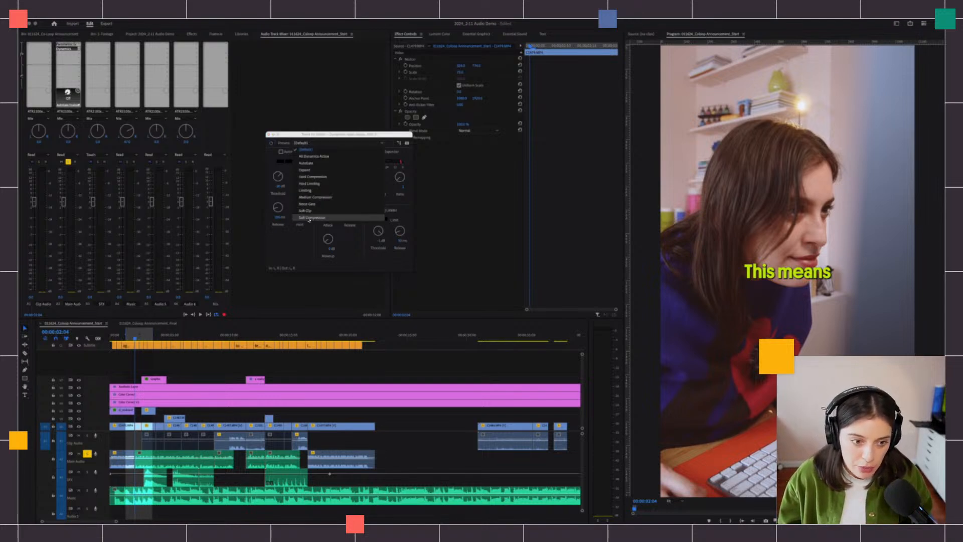
{"action": "left_click", "coordinate": [321, 214]}
{"action": "left_click", "coordinate": [314, 145]}
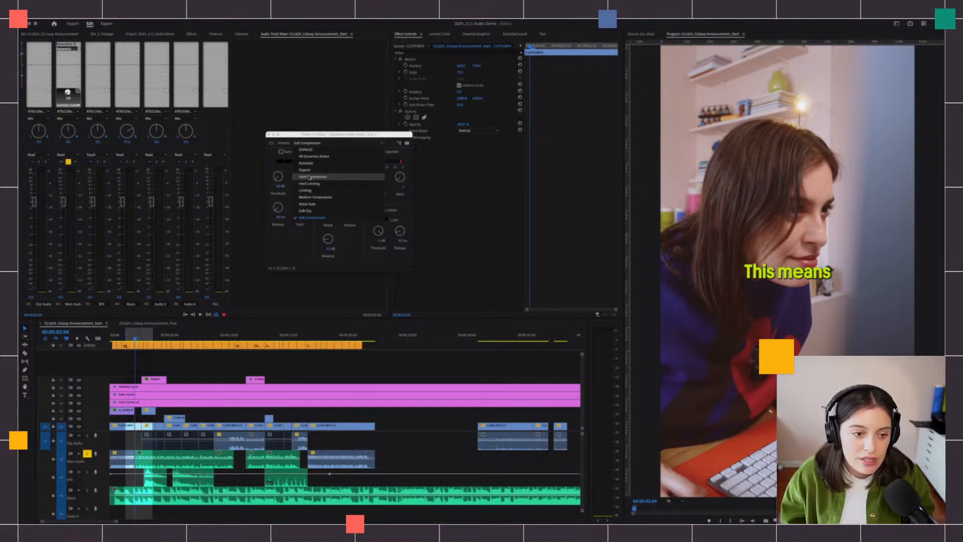
- Keep Soft Compression and turn on the compressor, AutoGate and Limiter while playing back
{"action": "left_click", "coordinate": [305, 246]}
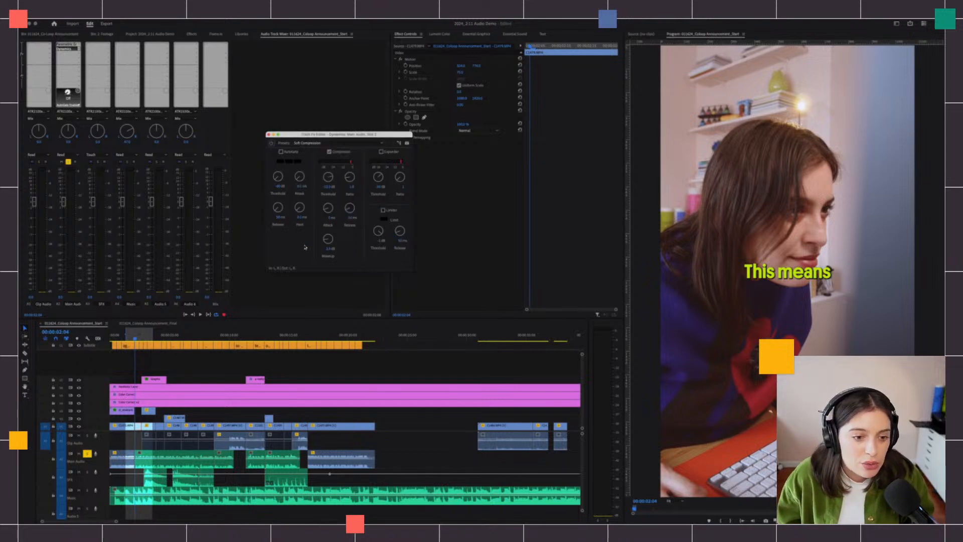
{"action": "left_click", "coordinate": [329, 151]}
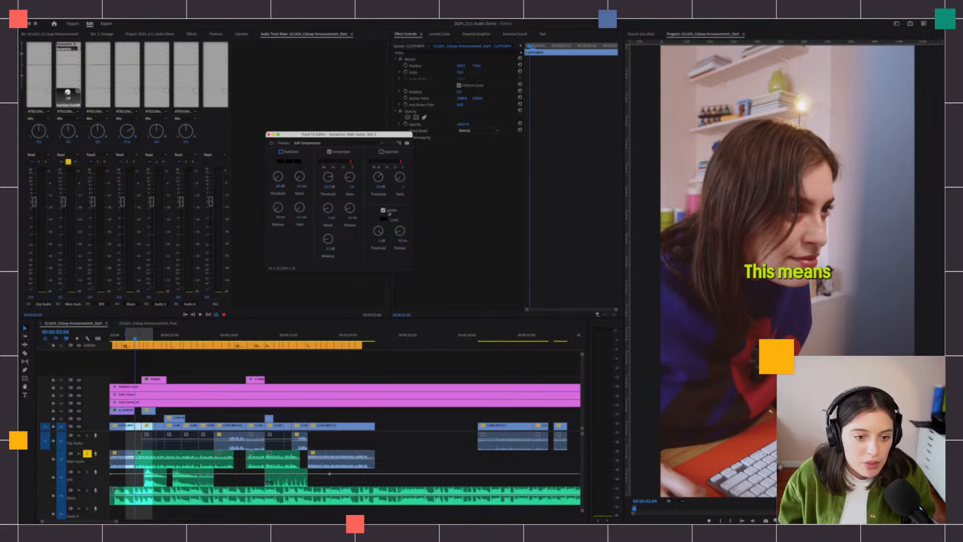
{"action": "key", "text": "space"}
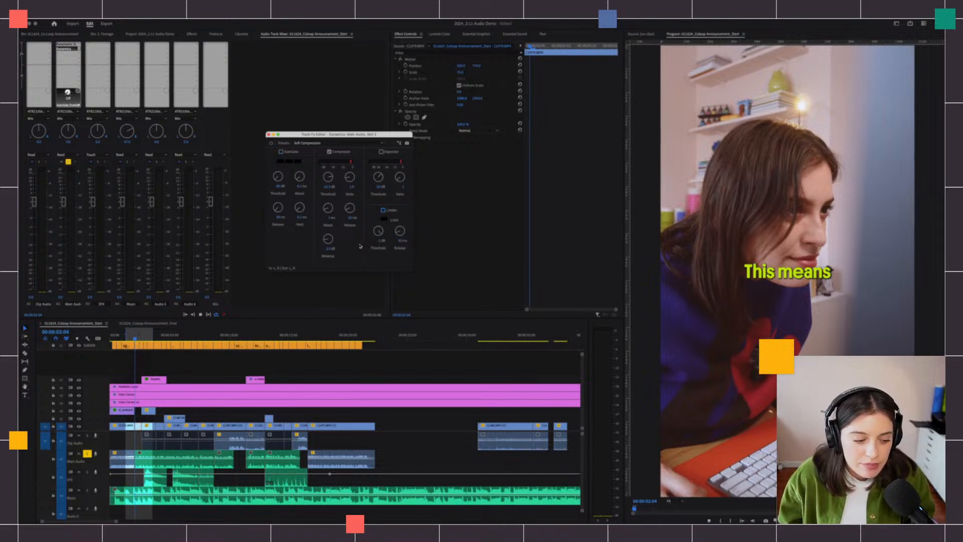
{"action": "left_click", "coordinate": [281, 151]}
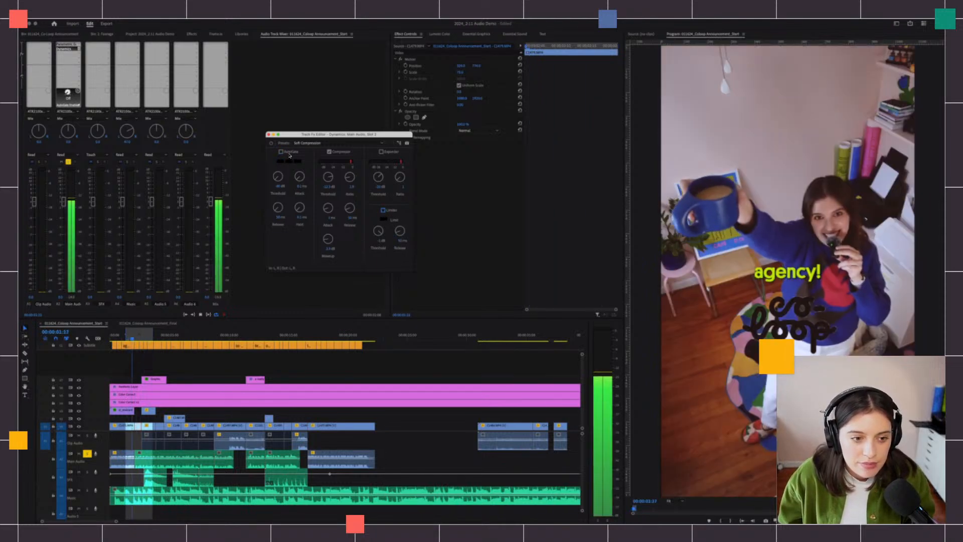
{"action": "left_click", "coordinate": [394, 210]}
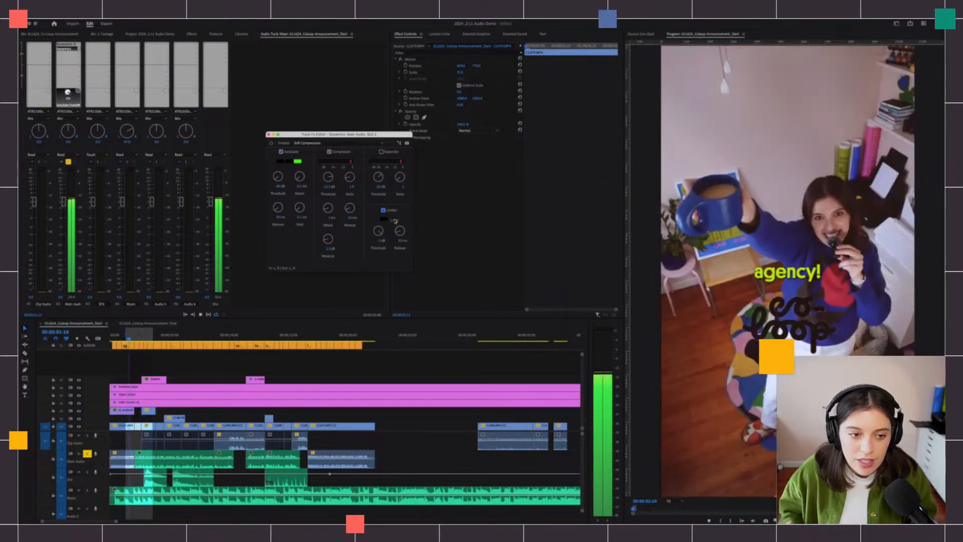
{"action": "key", "text": "space"}
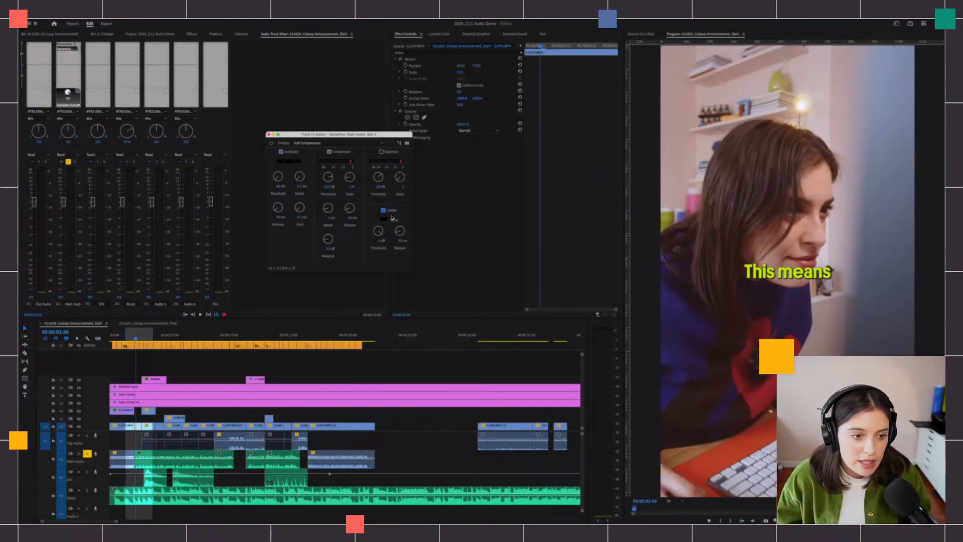
- Set the AutoGate threshold to -10 dB and play back to hear the gate
{"action": "left_click", "coordinate": [280, 187]}
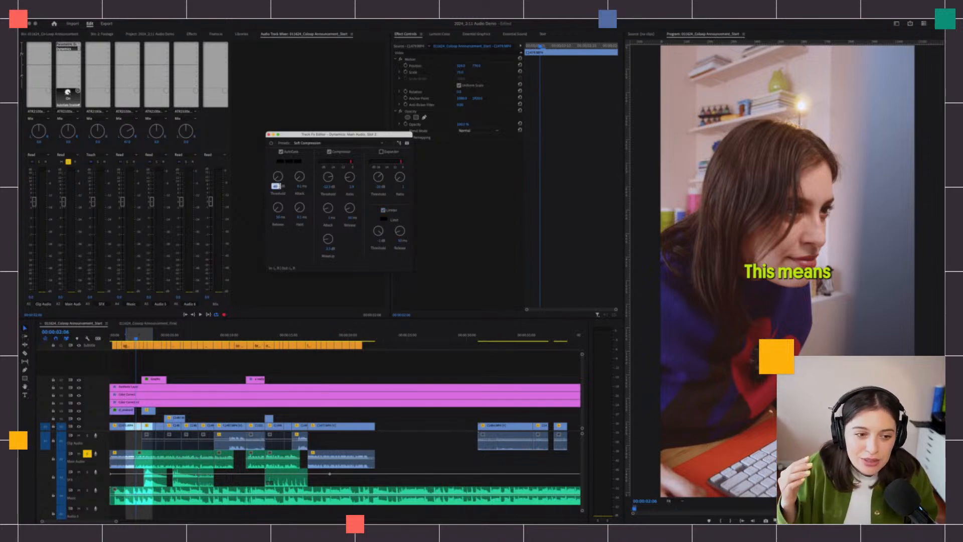
{"action": "left_click", "coordinate": [284, 190]}
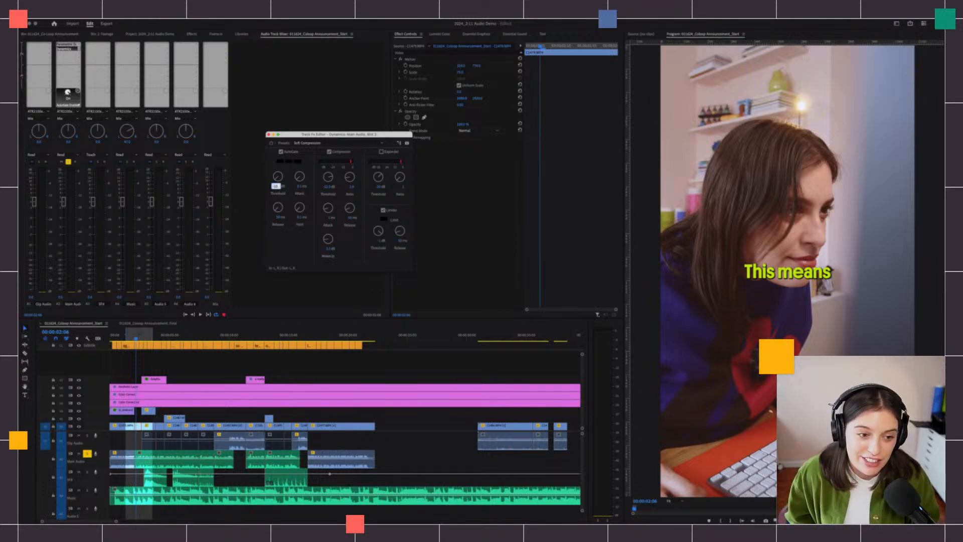
{"action": "key", "text": "Return"}
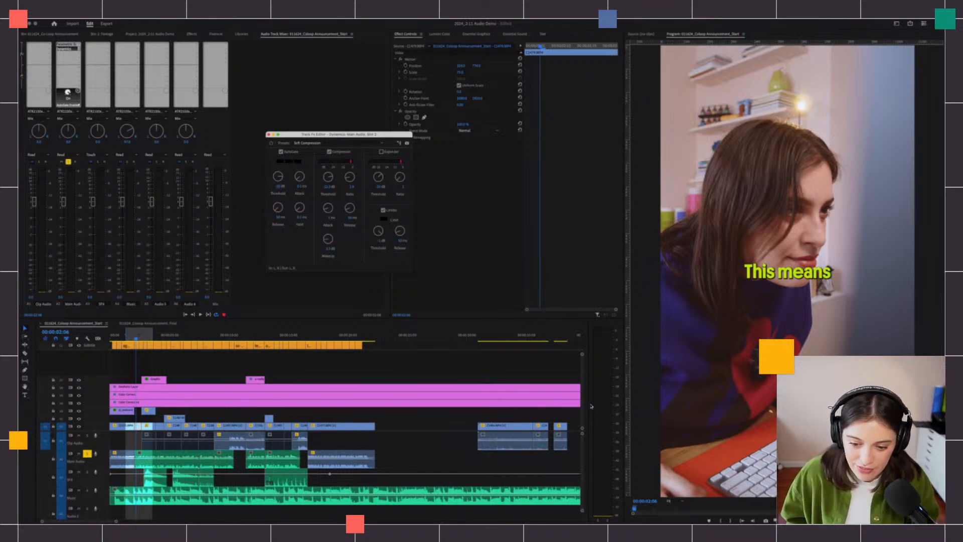
{"action": "left_click_drag", "start_coordinate": [588, 404], "coordinate": [559, 403]}
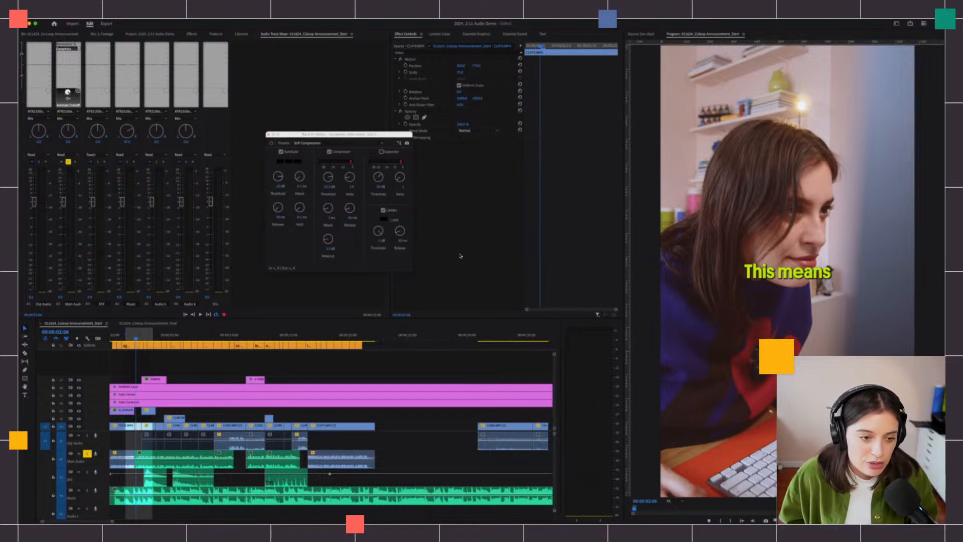
{"action": "key", "text": "space"}
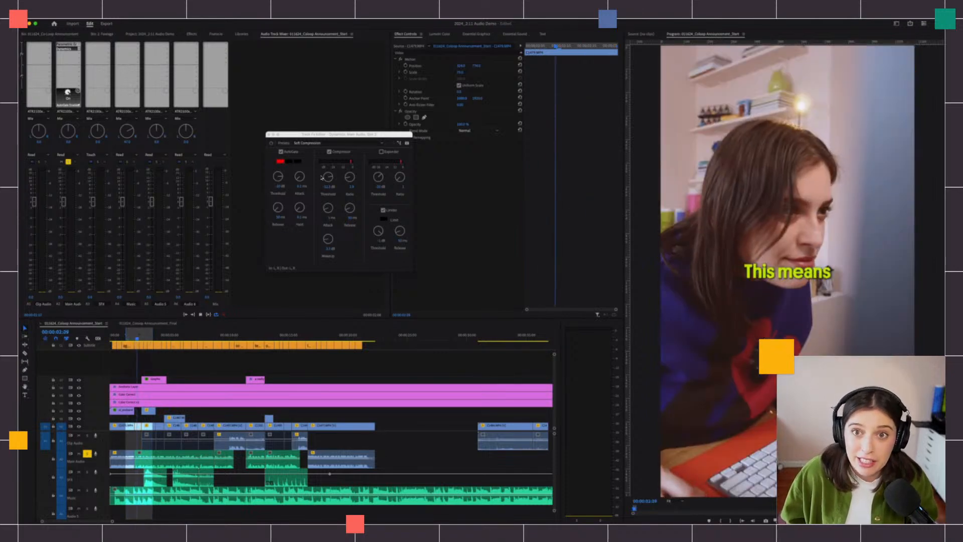
{"action": "key", "text": "space"}
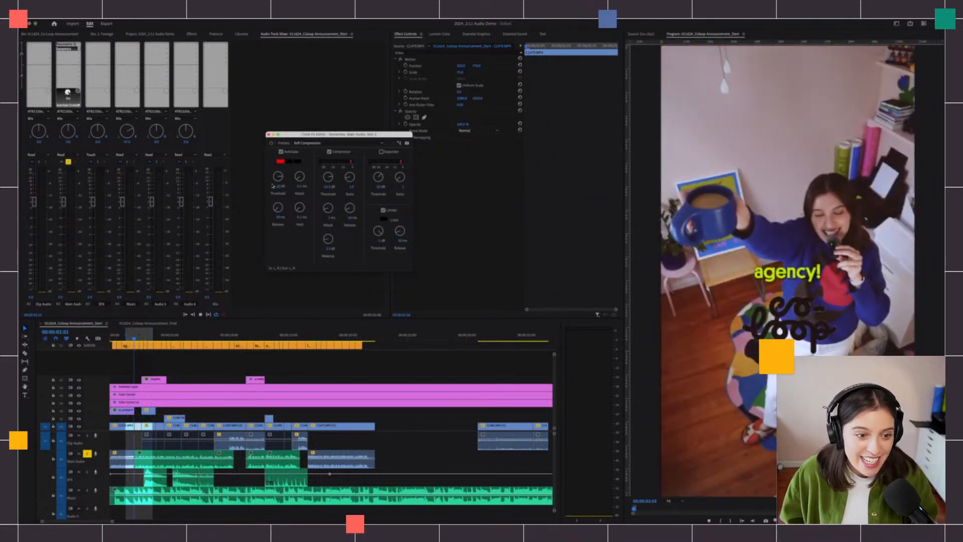
- Lower the AutoGate threshold to -50 dB and replay the sequence
{"action": "left_click", "coordinate": [277, 187]}
{"action": "key", "text": "BackSpace"}
{"action": "type", "text": "-50"}
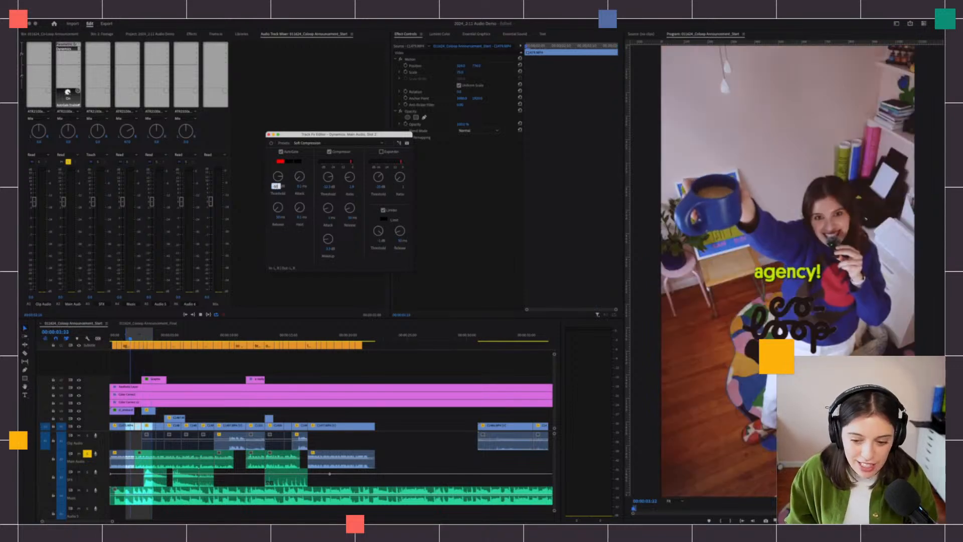
{"action": "key", "text": "Return"}
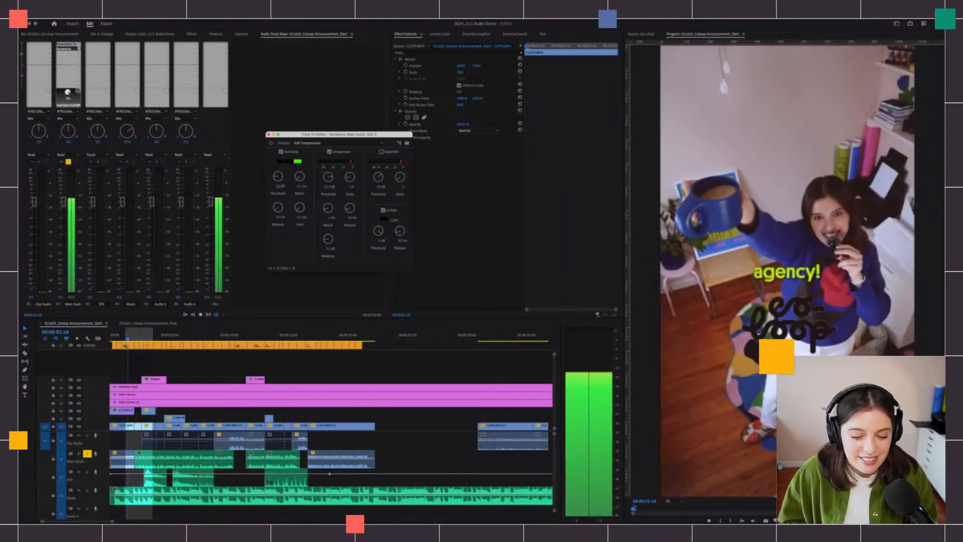
{"action": "key", "text": "space"}
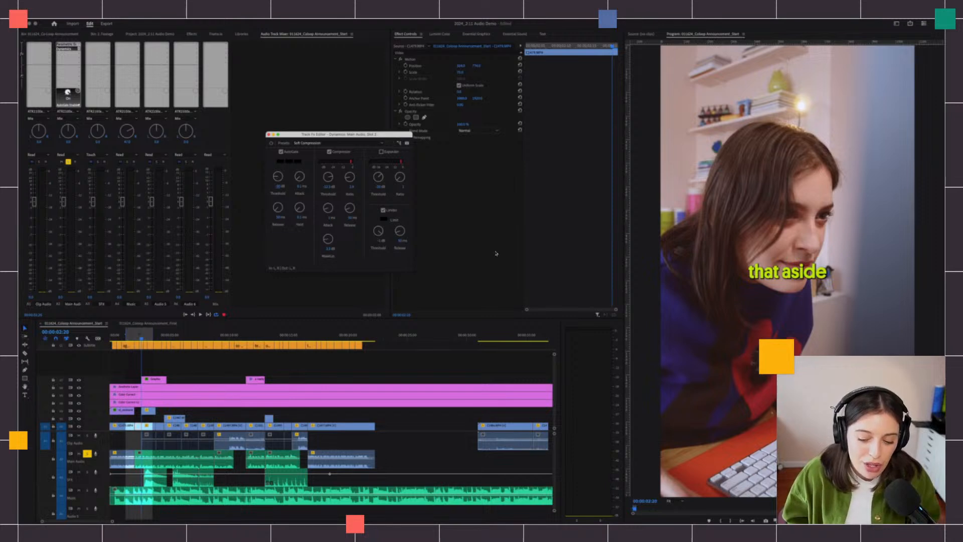
{"action": "key", "text": "space"}
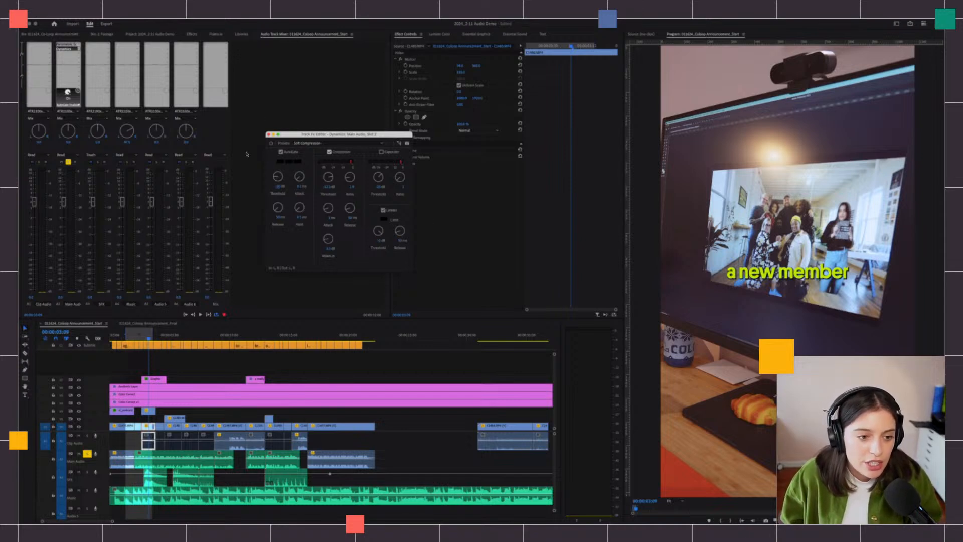
- Set the compressor makeup gain to 6 dB and play back to hear it
{"action": "left_click", "coordinate": [329, 249]}
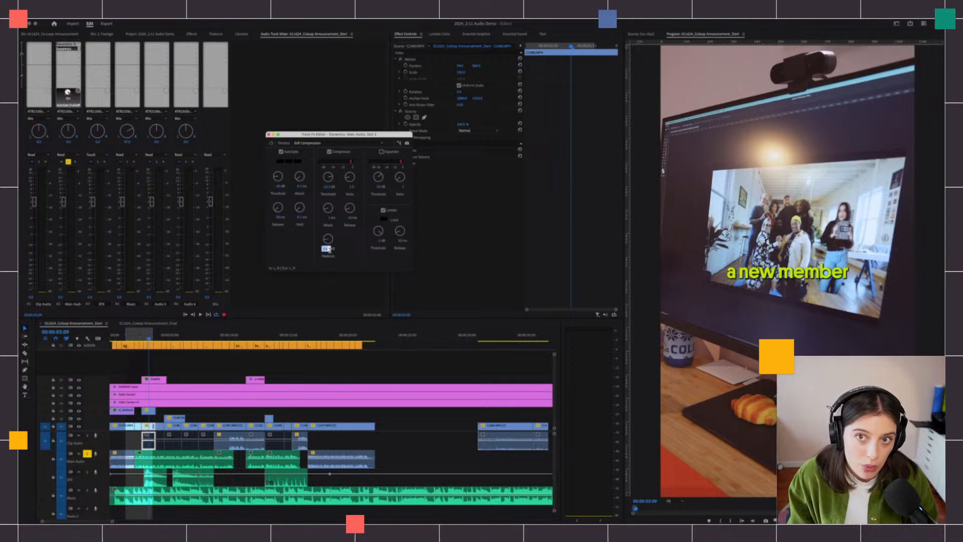
{"action": "type", "text": "6"}
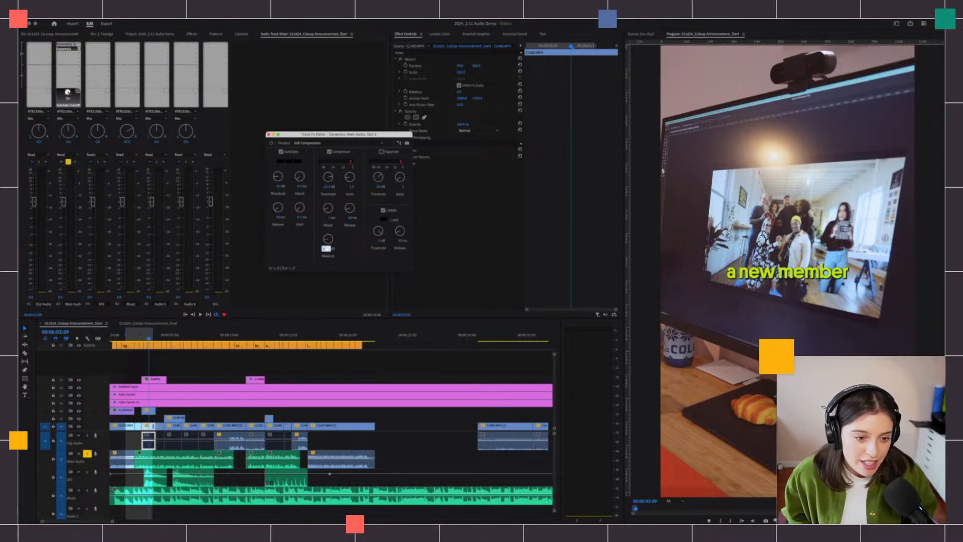
{"action": "key", "text": "Return"}
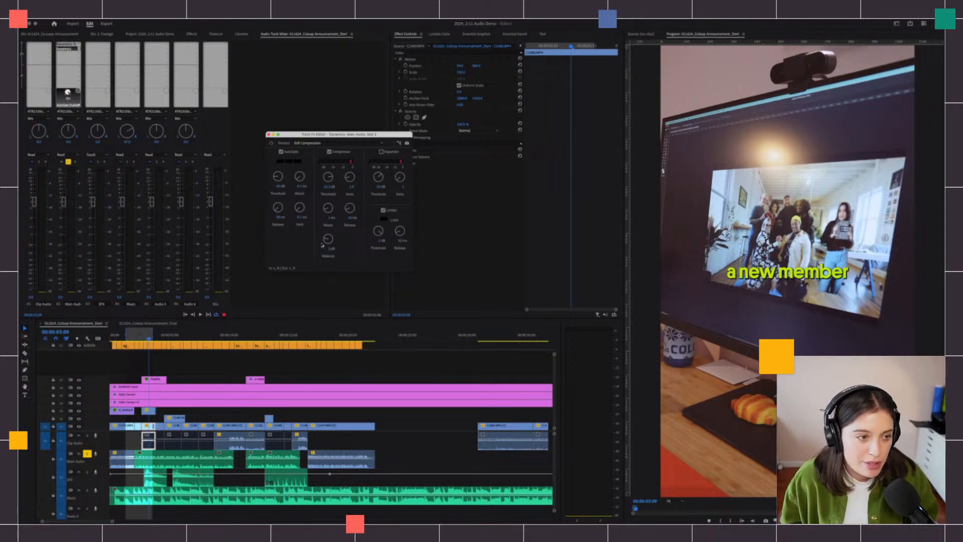
{"action": "key", "text": "space"}
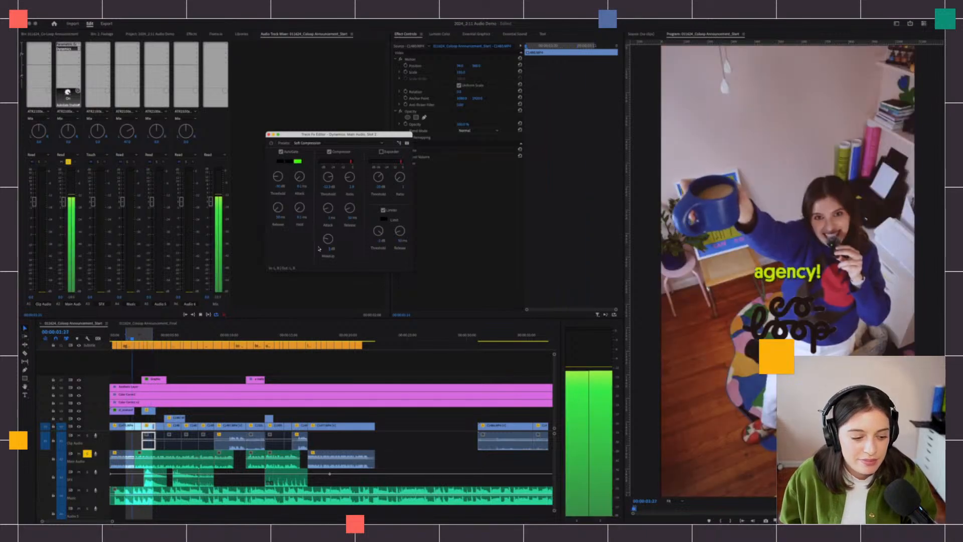
{"action": "key", "text": "space"}
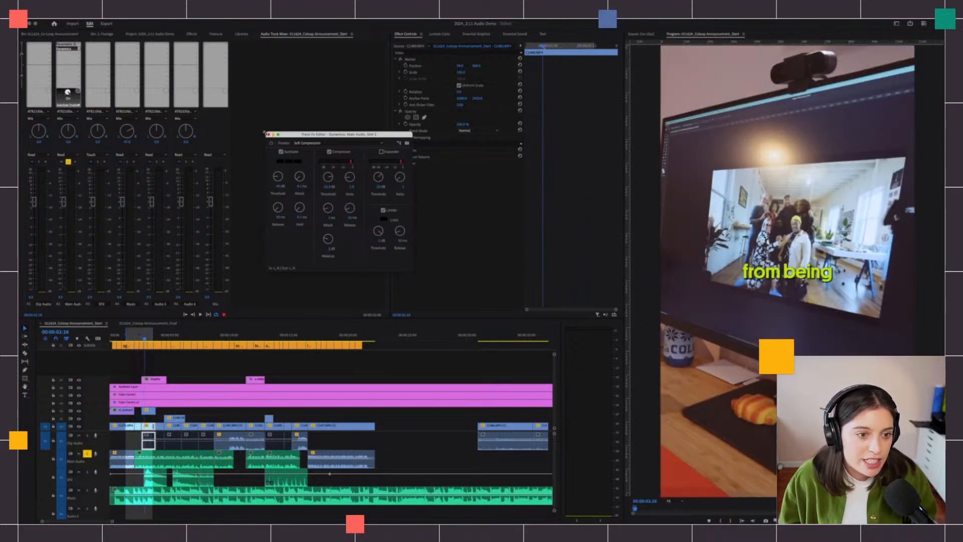
{"action": "key", "text": "space"}
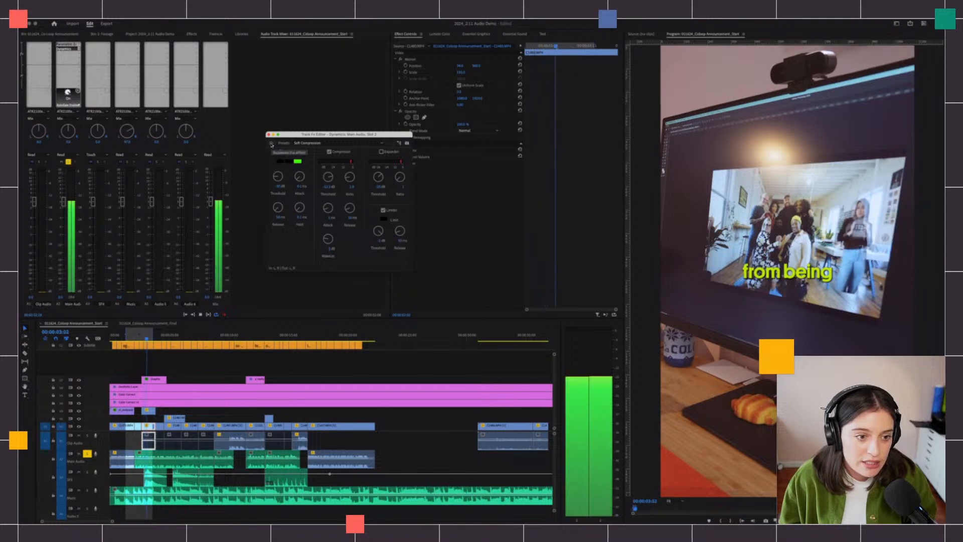
- Try Hard Compression, return to Soft Compression, and re-enable AutoGate at -50 dB
{"action": "left_click", "coordinate": [311, 143]}
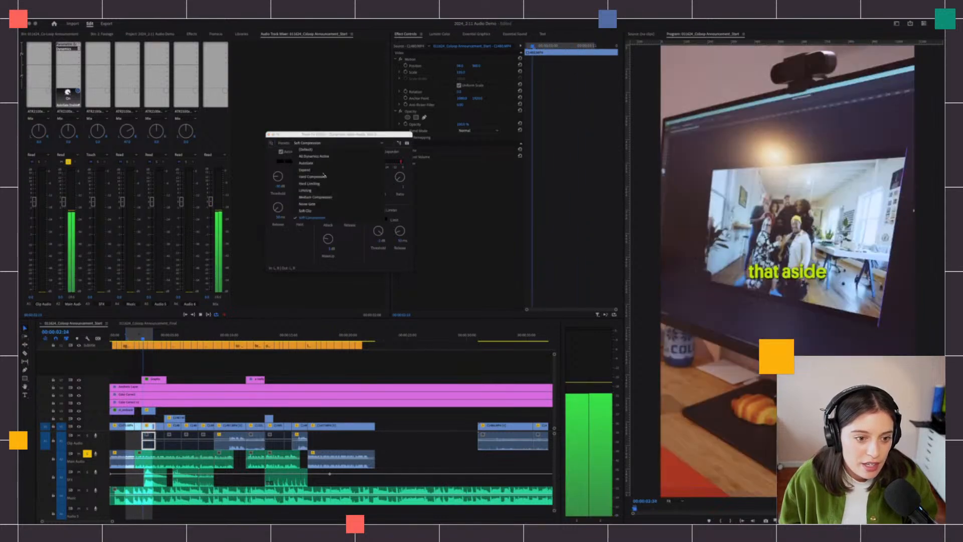
{"action": "left_click", "coordinate": [326, 177]}
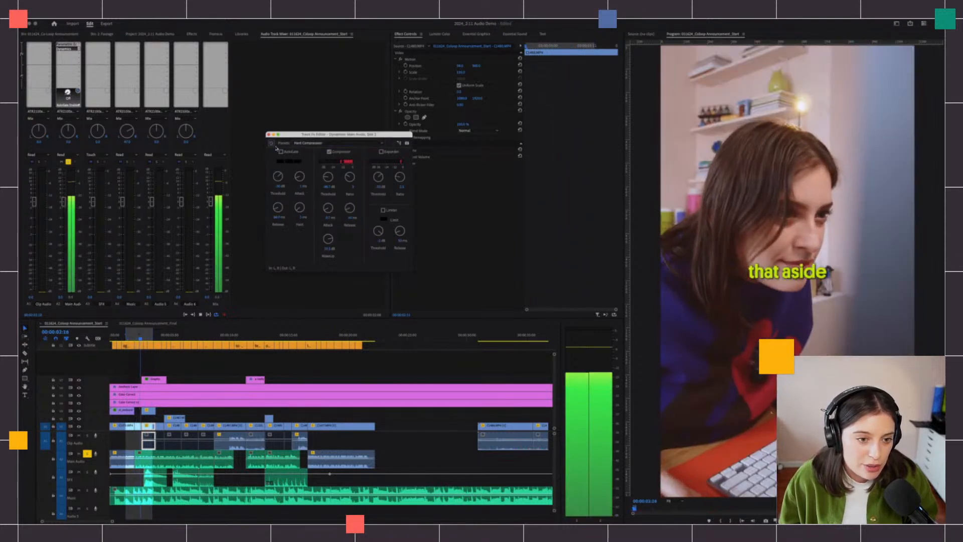
{"action": "left_click", "coordinate": [306, 142]}
{"action": "left_click", "coordinate": [312, 217]}
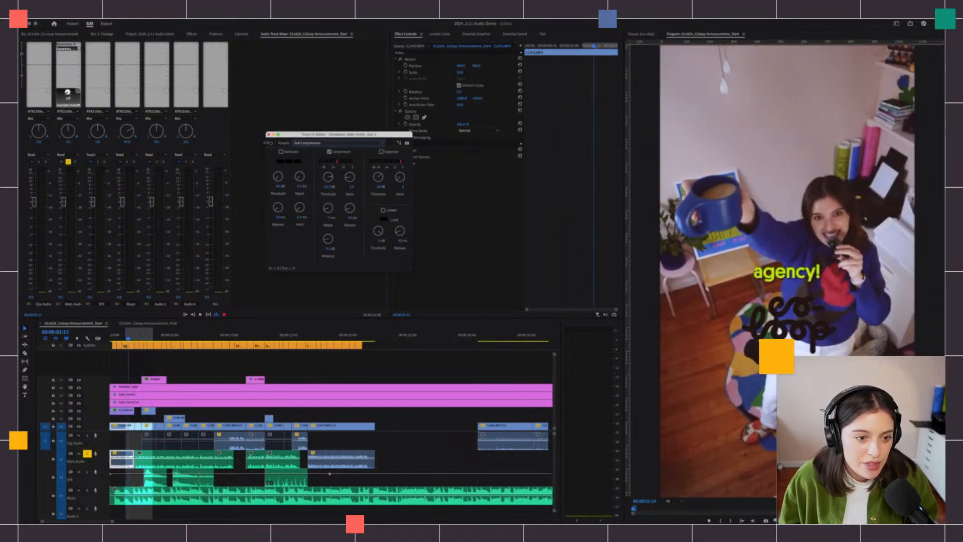
{"action": "left_click", "coordinate": [281, 152]}
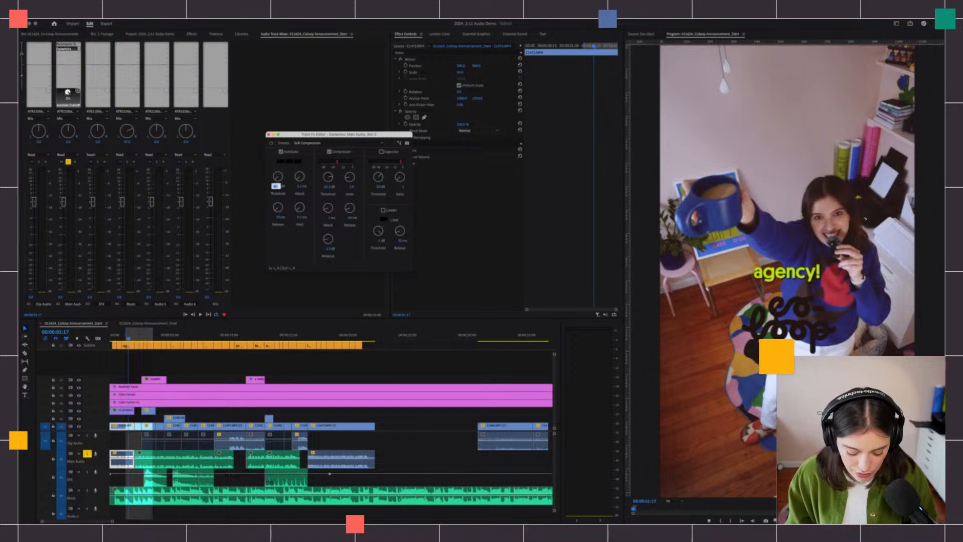
{"action": "type", "text": "-50"}
{"action": "key", "text": "Return"}
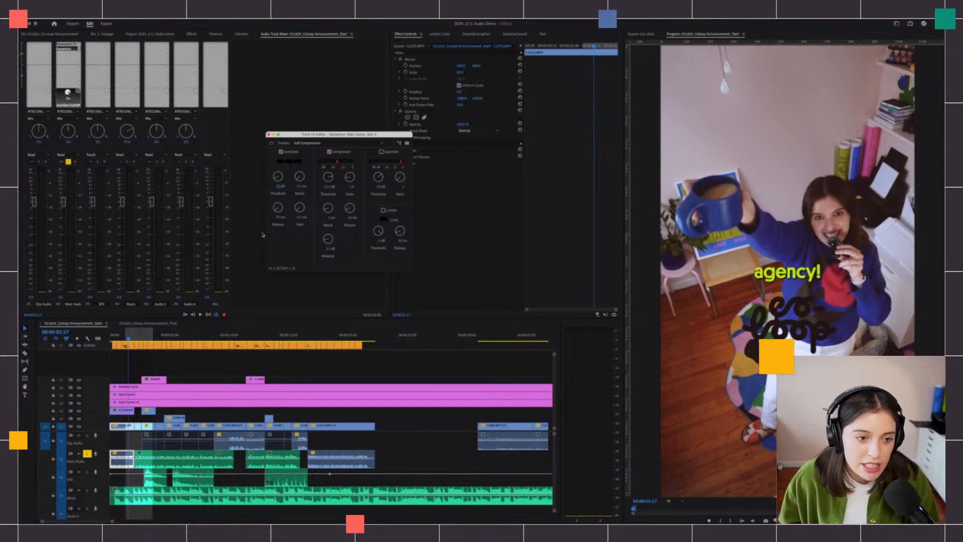
{"action": "key", "text": "space"}
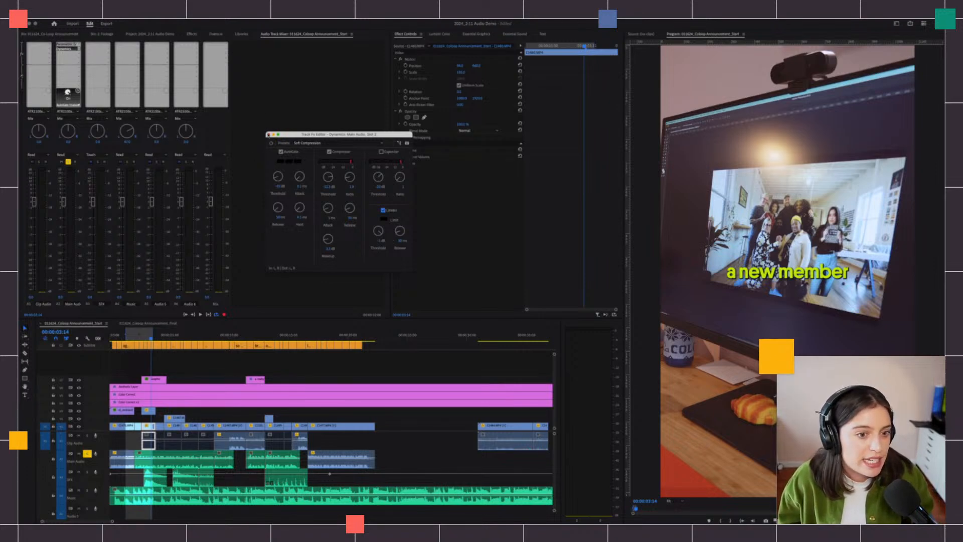
- Add a DeNoise effect to the next effect slot on the Main Audio track
{"action": "left_click", "coordinate": [230, 122]}
{"action": "left_click", "coordinate": [68, 54]}
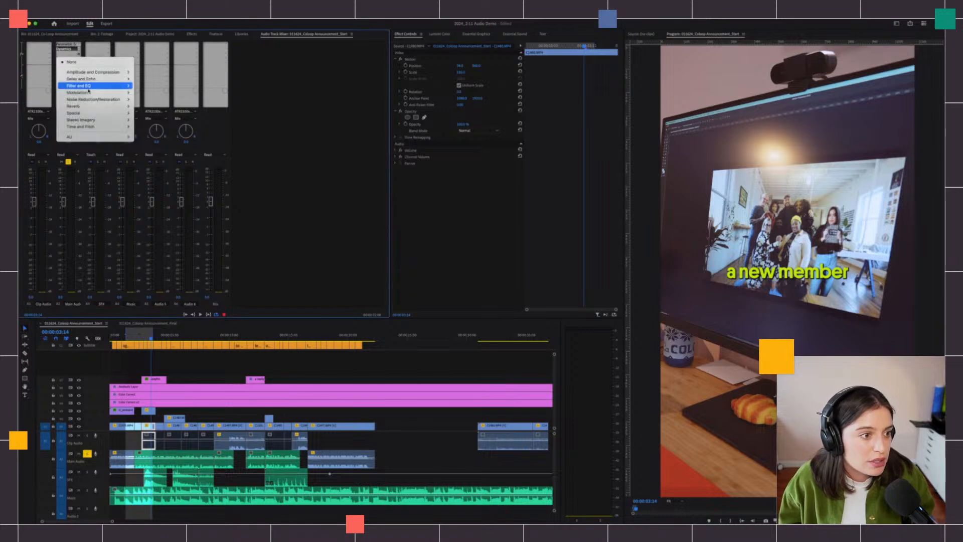
{"action": "mouse_move", "coordinate": [91, 101]}
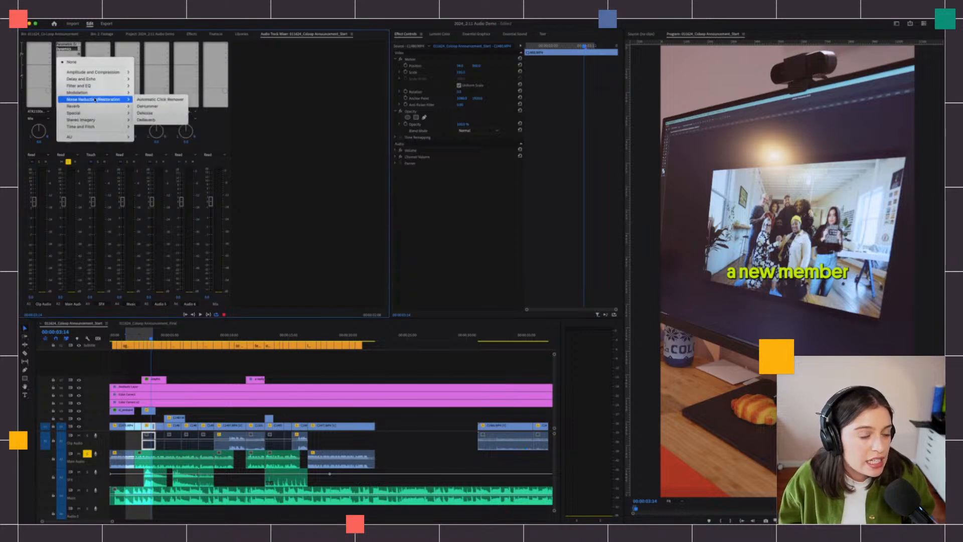
{"action": "left_click", "coordinate": [161, 107]}
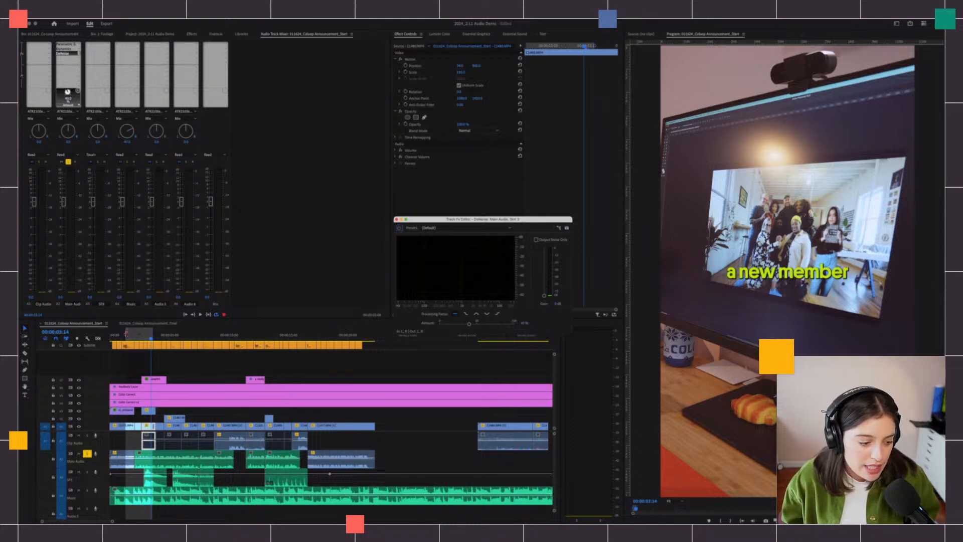
- Play from the sequence start with Output Noise Only enabled and lower the DeNoise amount
{"action": "left_click_drag", "start_coordinate": [126, 335], "coordinate": [191, 334]}
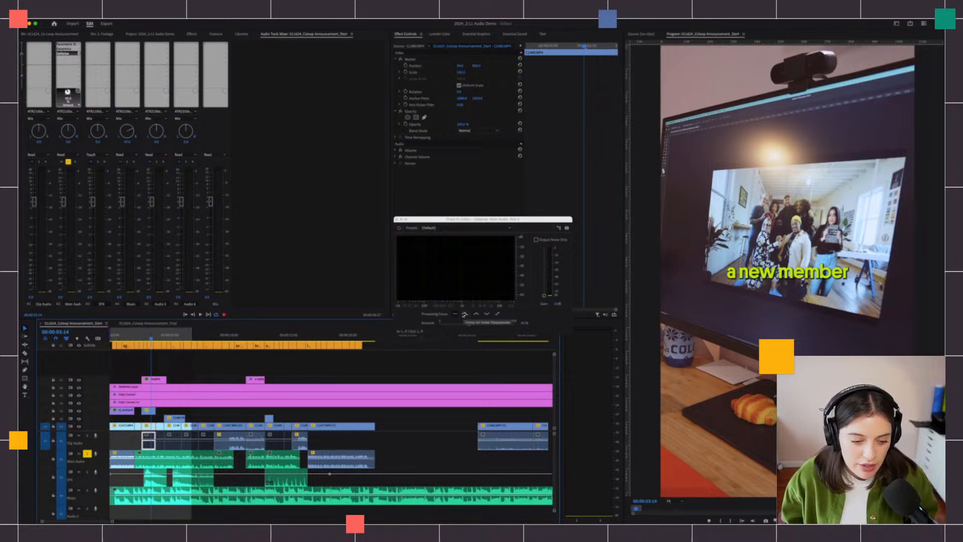
{"action": "key", "text": "space"}
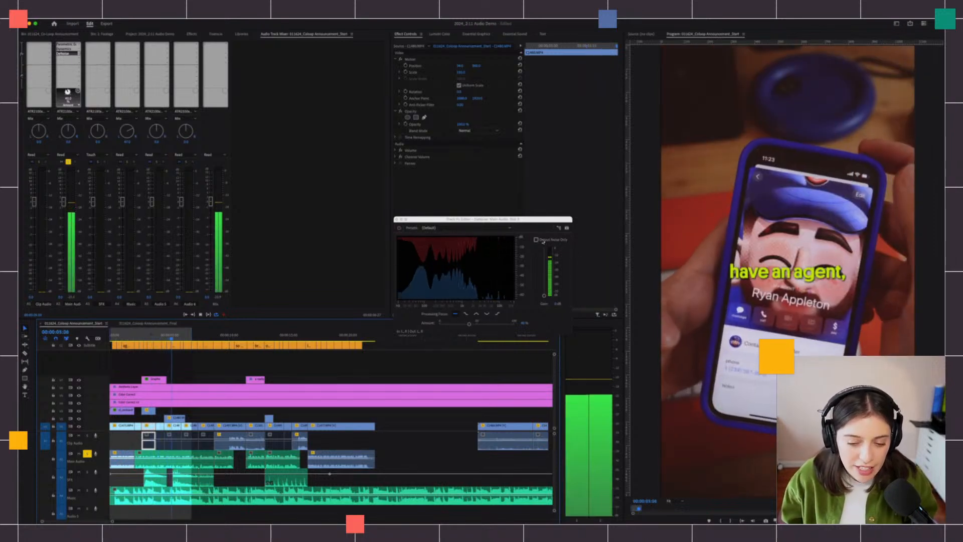
{"action": "left_click", "coordinate": [539, 239]}
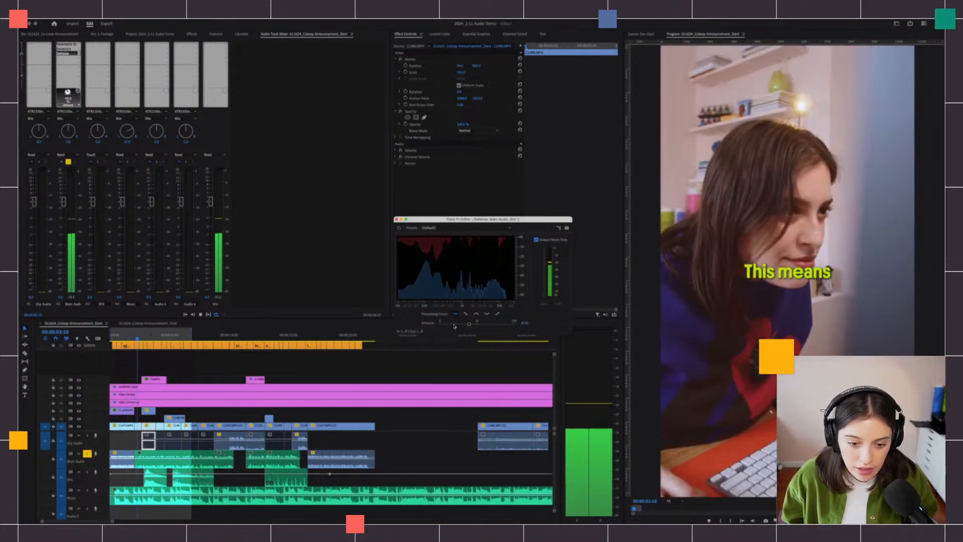
{"action": "left_click_drag", "start_coordinate": [469, 324], "coordinate": [451, 326]}
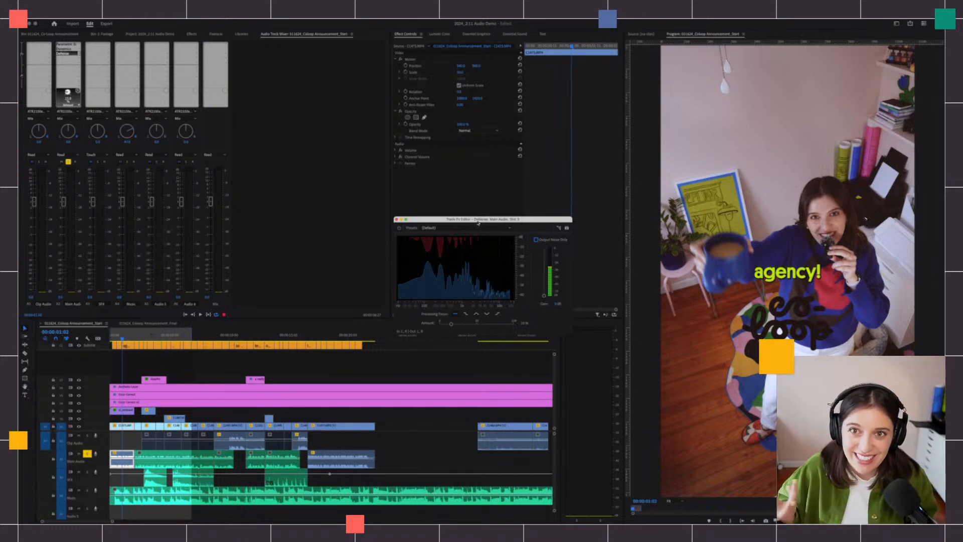
{"action": "key", "text": "space"}
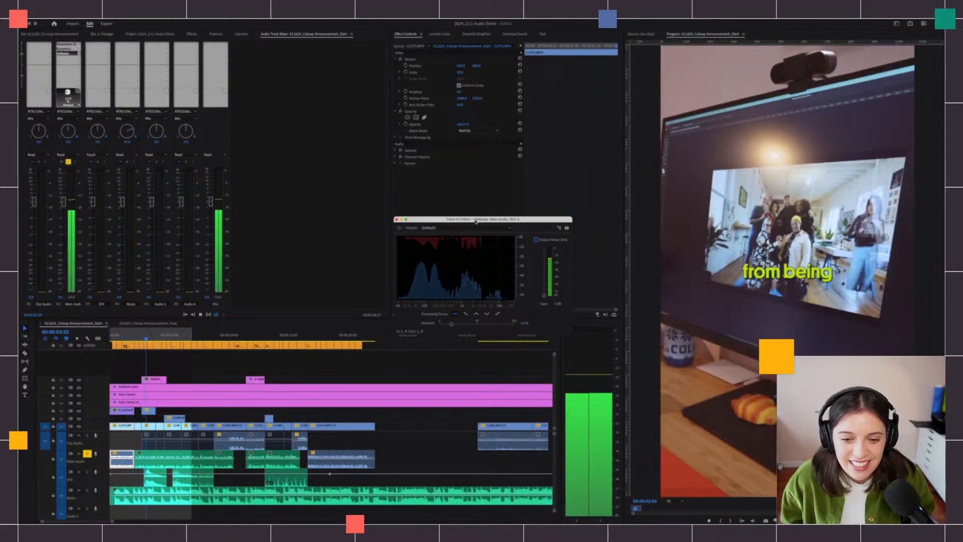
- Insert Noise Reduction/Restoration > DeReverb on Main Audio and open its Track Fx Editor
{"action": "left_click", "coordinate": [398, 220]}
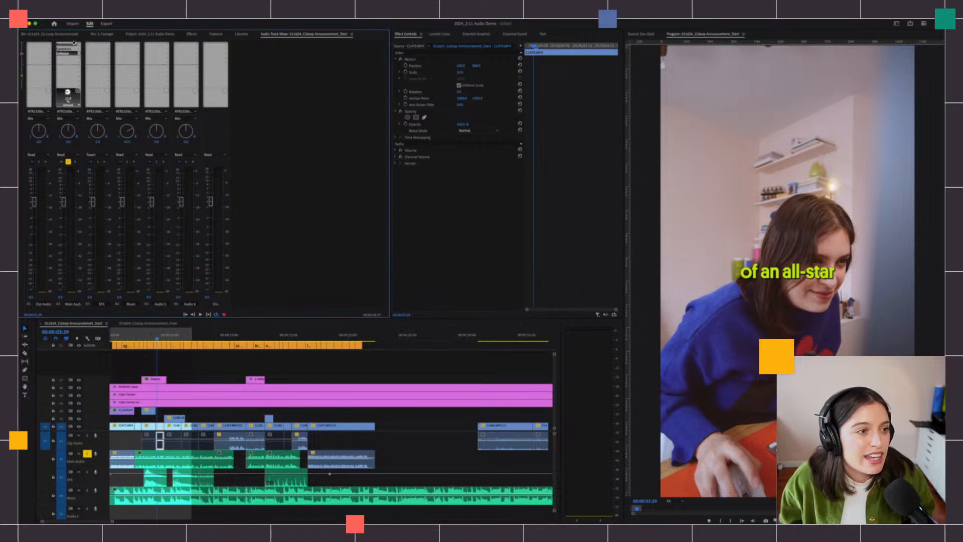
{"action": "left_click", "coordinate": [68, 58]}
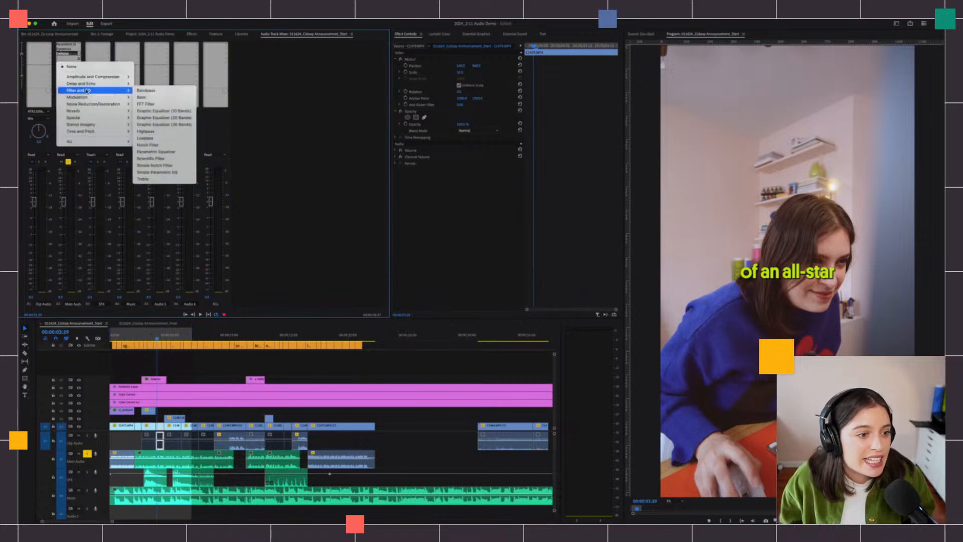
{"action": "mouse_move", "coordinate": [87, 104]}
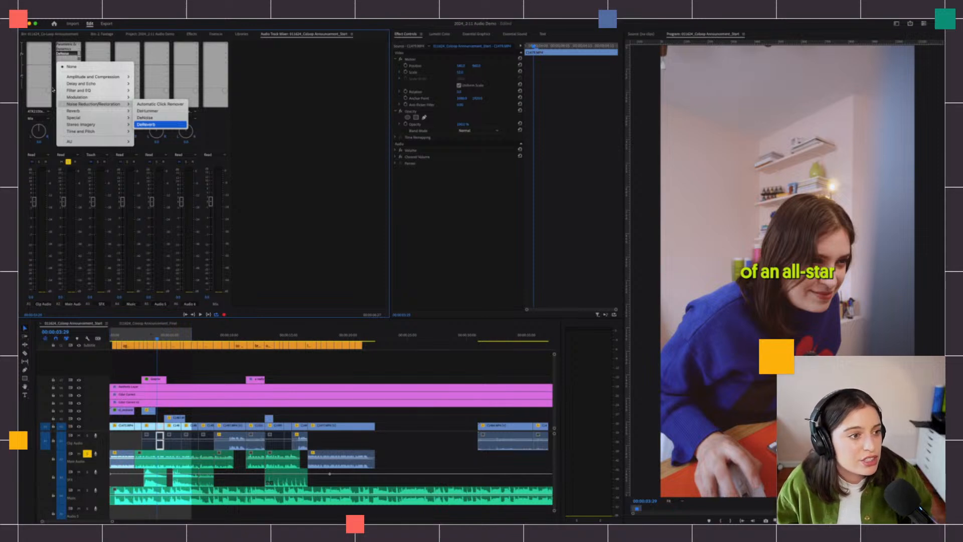
{"action": "left_click", "coordinate": [159, 124]}
{"action": "double_click", "coordinate": [67, 58]}
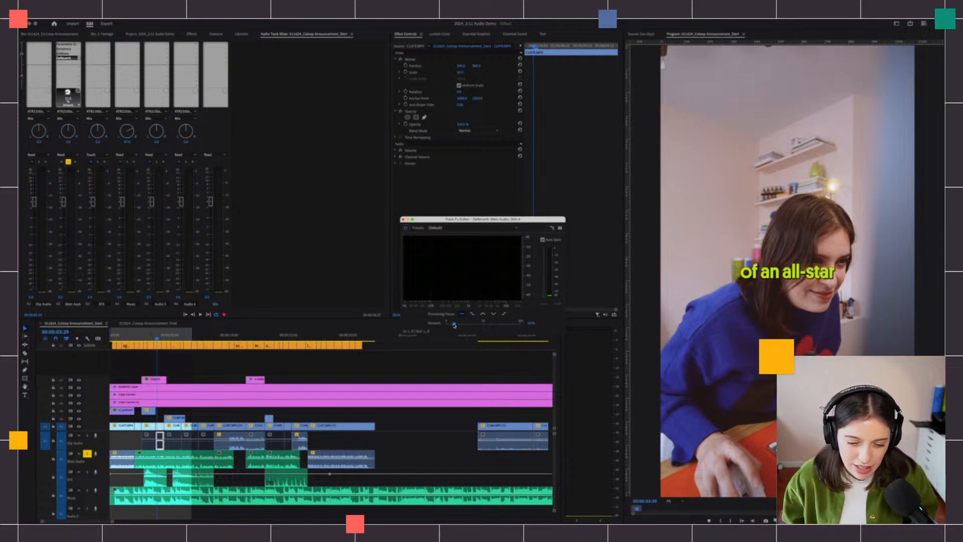
- Compare DeReverb amounts from about 11% to 85% during playback, then close the editor
{"action": "key", "text": "space"}
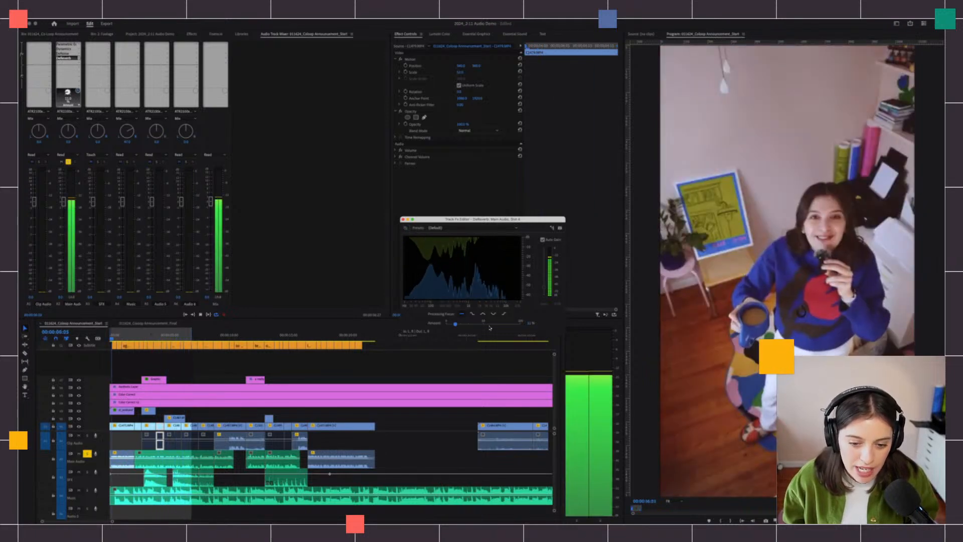
{"action": "left_click_drag", "start_coordinate": [454, 324], "coordinate": [522, 329]}
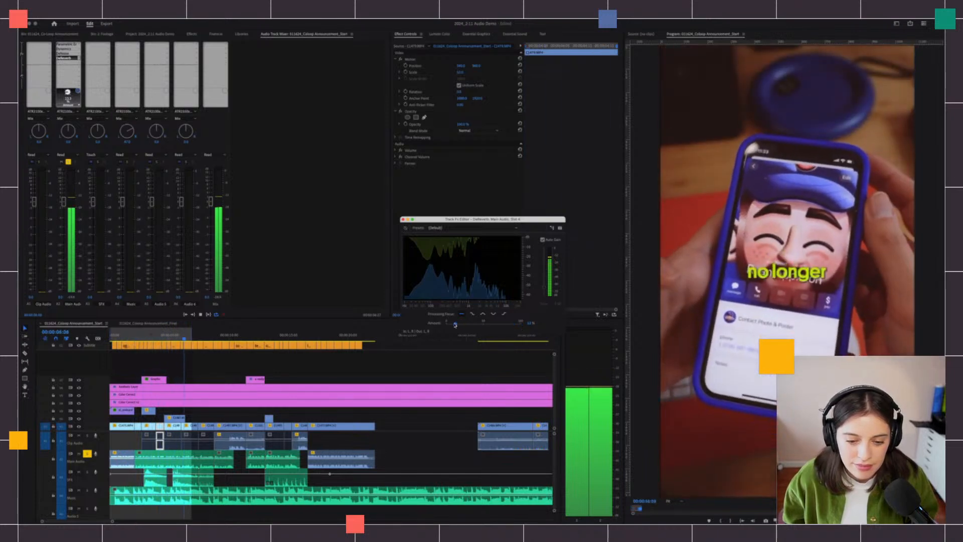
{"action": "mouse_move", "coordinate": [520, 327]}
{"action": "left_mouse_down"}
{"action": "mouse_move", "coordinate": [454, 326]}
{"action": "mouse_move", "coordinate": [520, 325]}
{"action": "left_mouse_up"}
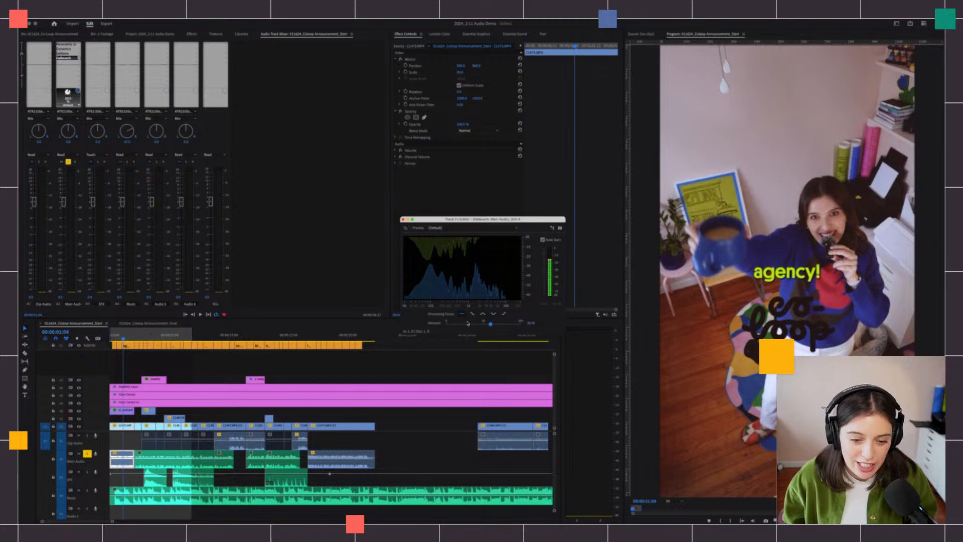
{"action": "left_click_drag", "start_coordinate": [467, 323], "coordinate": [457, 325]}
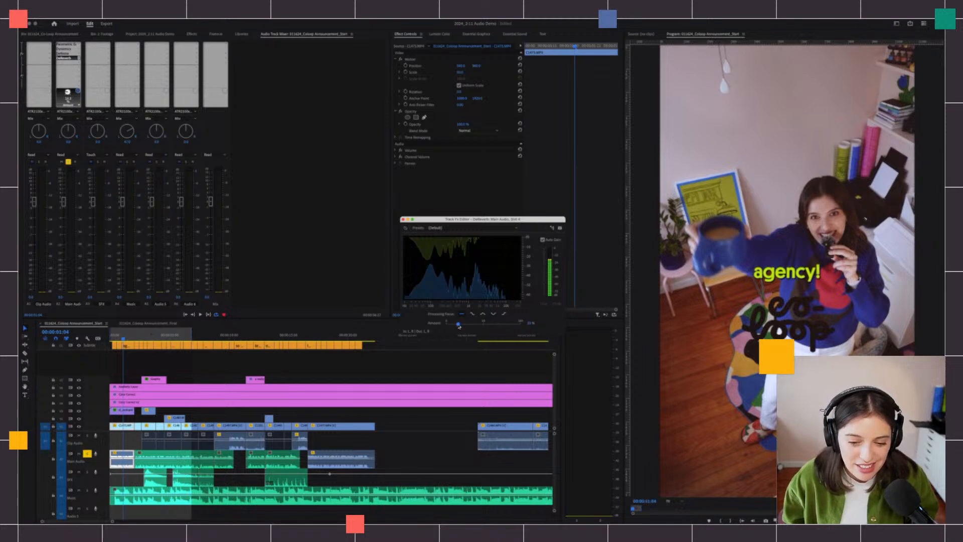
{"action": "key", "text": "space"}
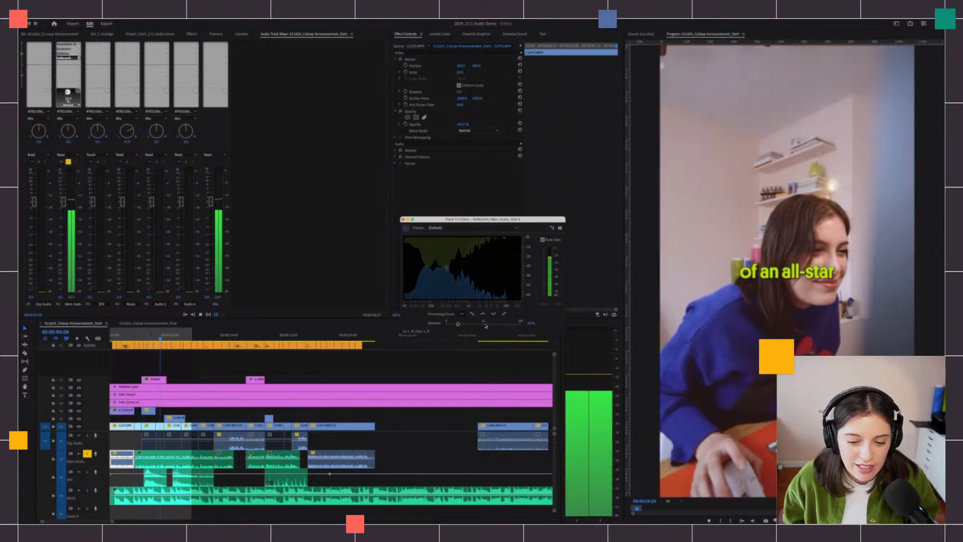
{"action": "mouse_move", "coordinate": [458, 325]}
{"action": "left_mouse_down"}
{"action": "mouse_move", "coordinate": [516, 327]}
{"action": "mouse_move", "coordinate": [451, 324]}
{"action": "left_mouse_up"}
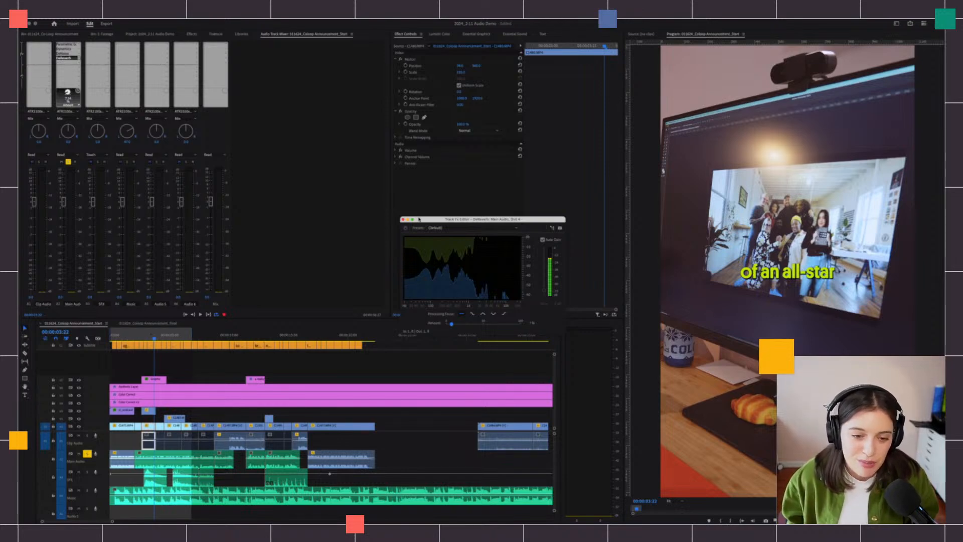
{"action": "left_click", "coordinate": [402, 219]}
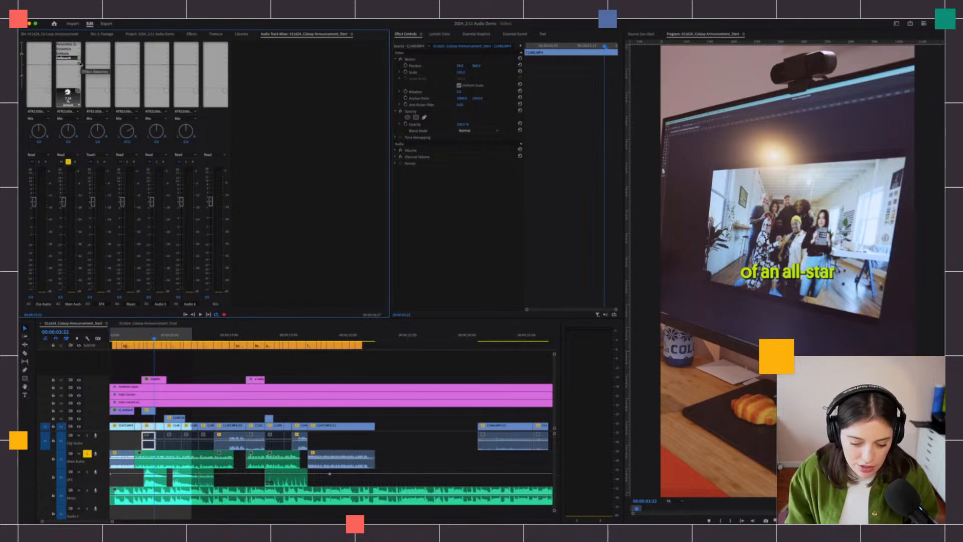
- Raise the computer's volume and preview the sequence playback
{"action": "key", "text": "XF86AudioRaiseVolume"}
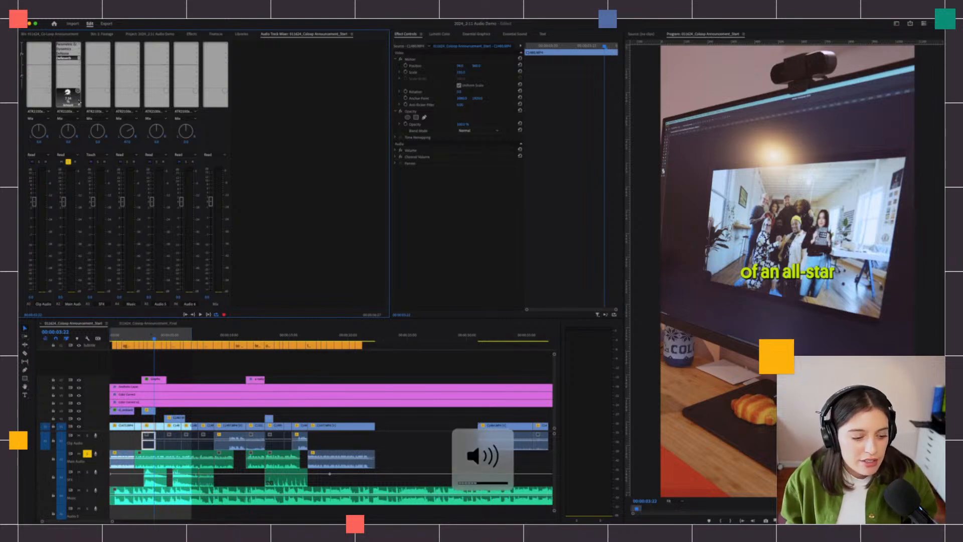
{"action": "key", "text": "space"}
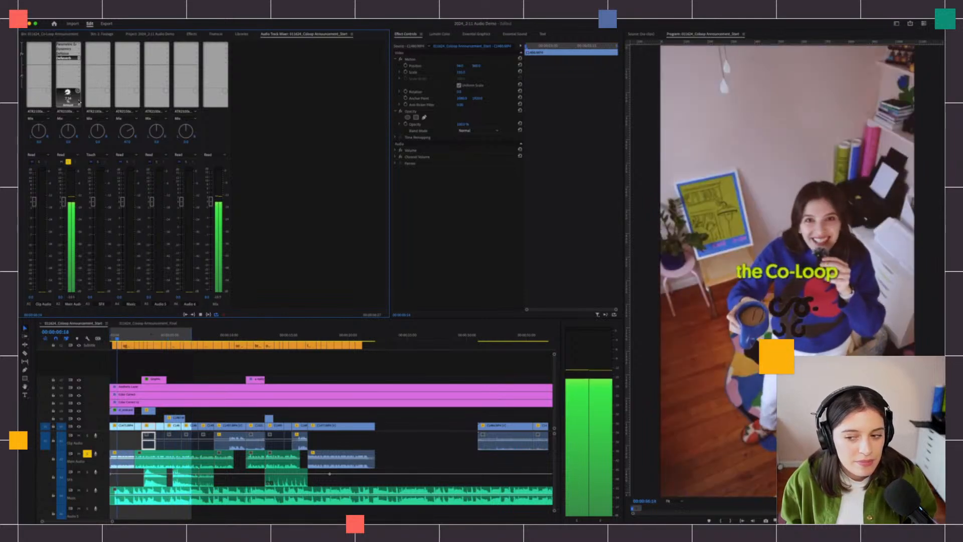
{"action": "key", "text": "space"}
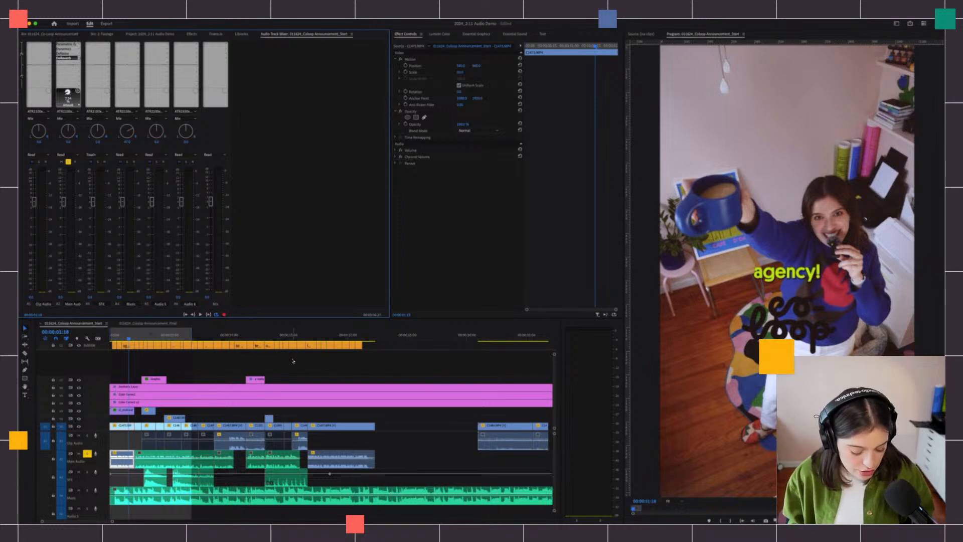
- Mark an In point at 00:00:09:03 and an Out point at 00:00:14:14
{"action": "left_click", "coordinate": [218, 339]}
{"action": "key", "text": "i"}
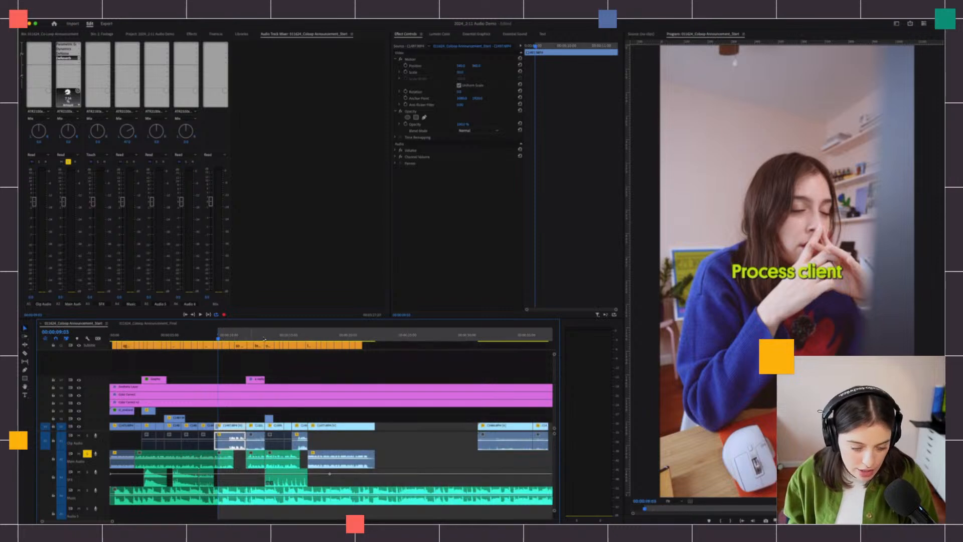
{"action": "left_click", "coordinate": [283, 339]}
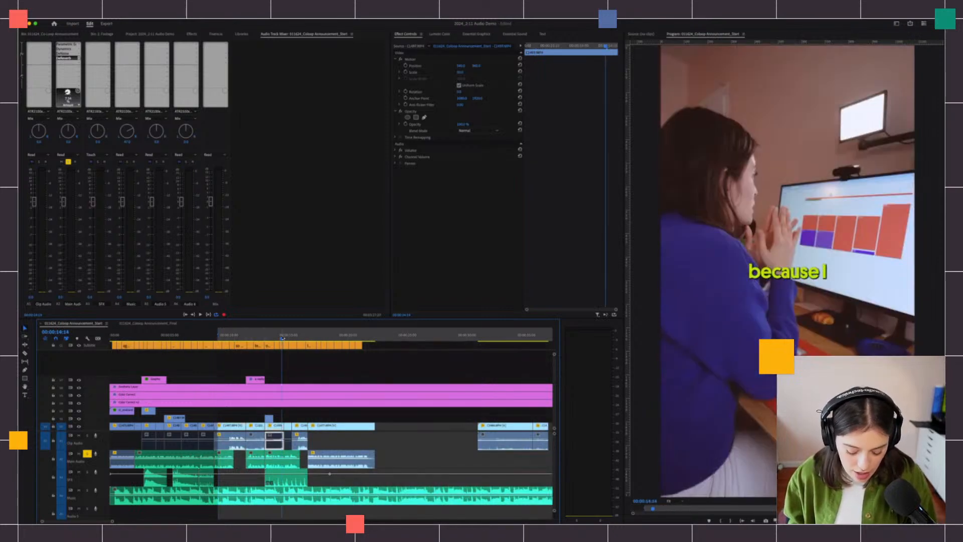
{"action": "key", "text": "o"}
- Play the marked passage starting from about 00:00:08:21
{"action": "left_click", "coordinate": [229, 339]}
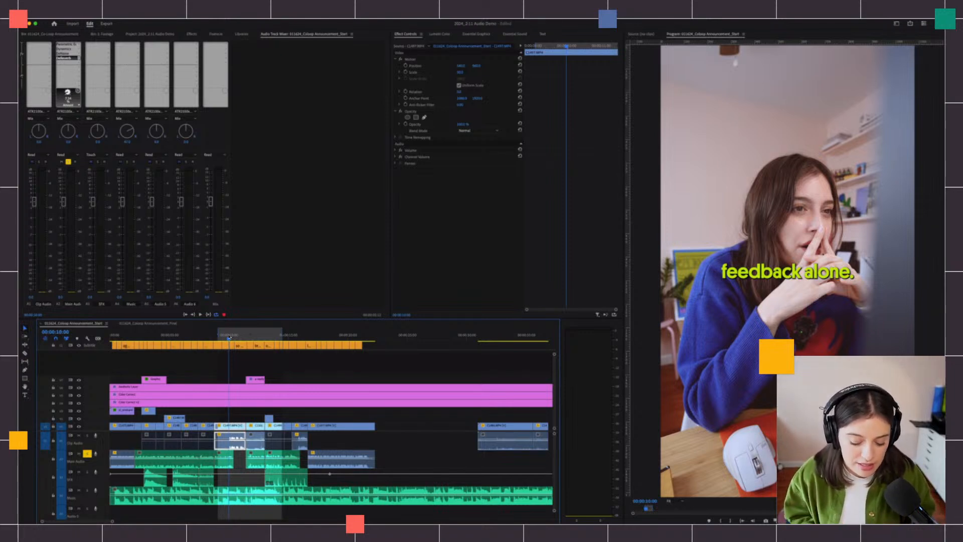
{"action": "left_click_drag", "start_coordinate": [224, 335], "coordinate": [214, 337]}
{"action": "key", "text": "space"}
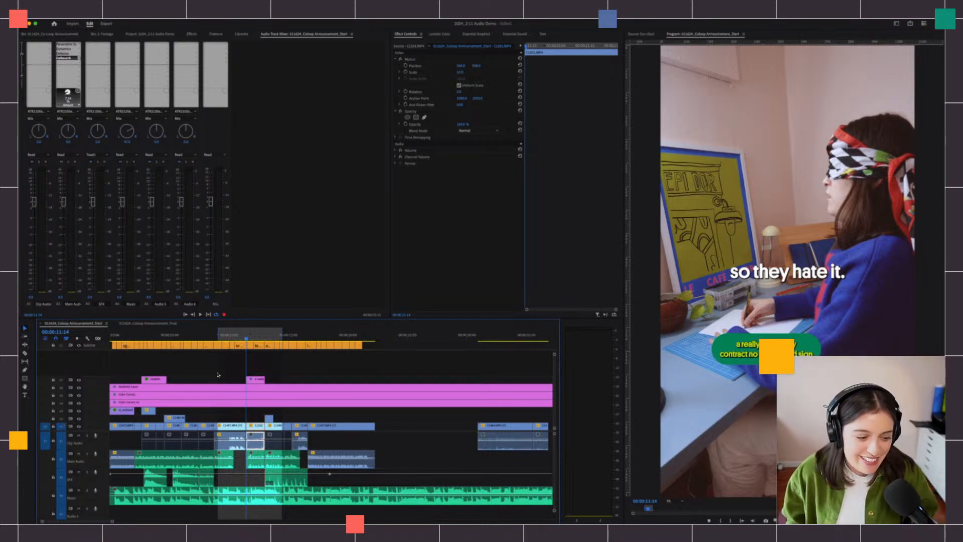
- Replay the passage from about 00:00:10:00
{"action": "left_click", "coordinate": [224, 340]}
{"action": "key", "text": "space"}
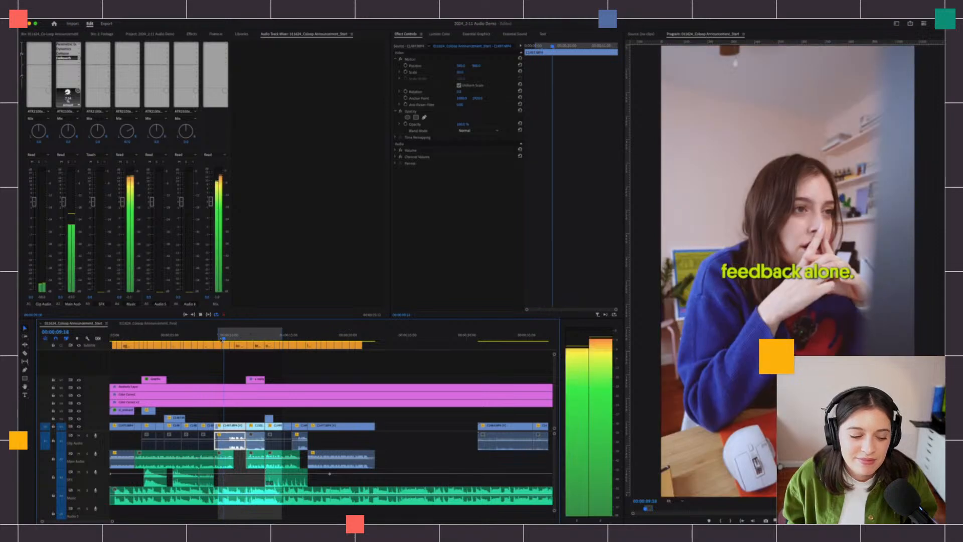
{"action": "key", "text": "space"}
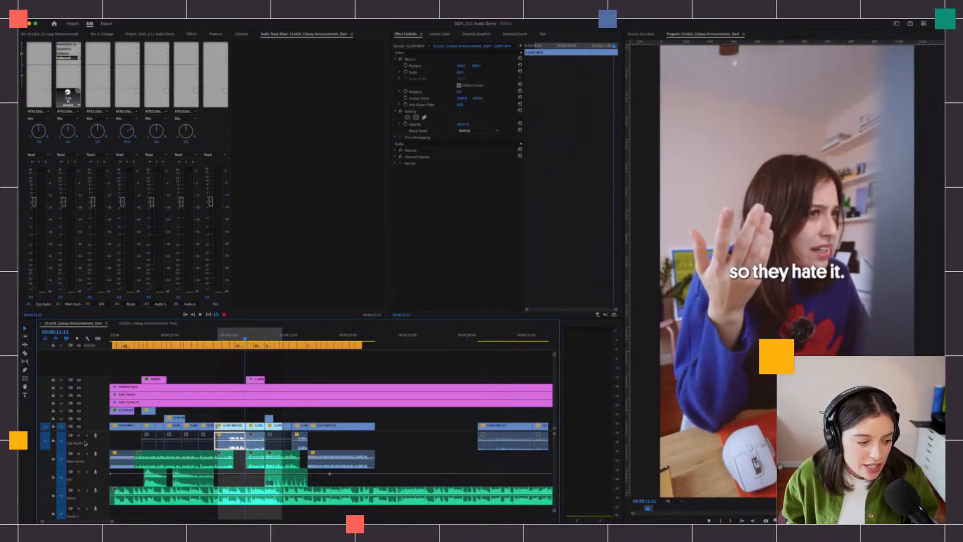
- Solo the Music and SFX tracks and play them twice from 00:00:09:06
{"action": "left_click", "coordinate": [79, 491]}
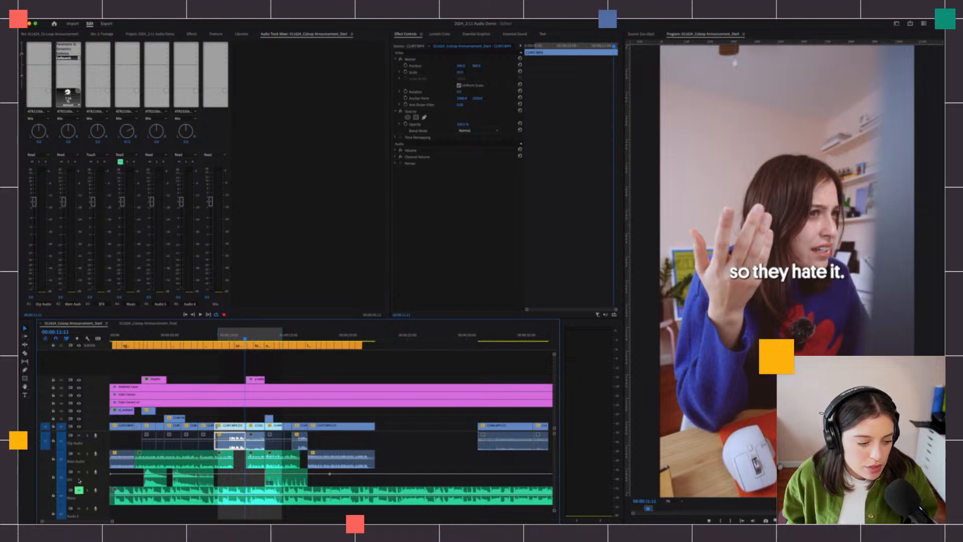
{"action": "left_click", "coordinate": [79, 473]}
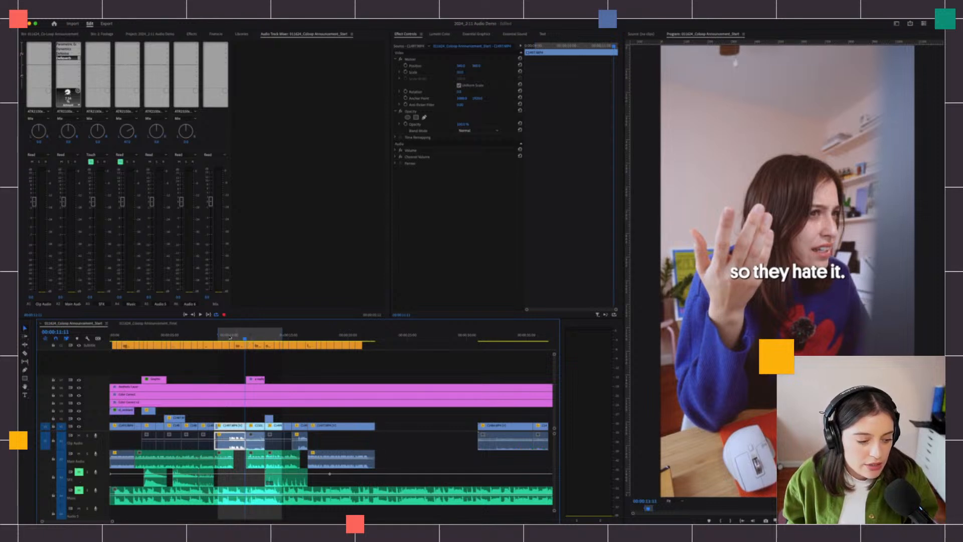
{"action": "left_click", "coordinate": [219, 336]}
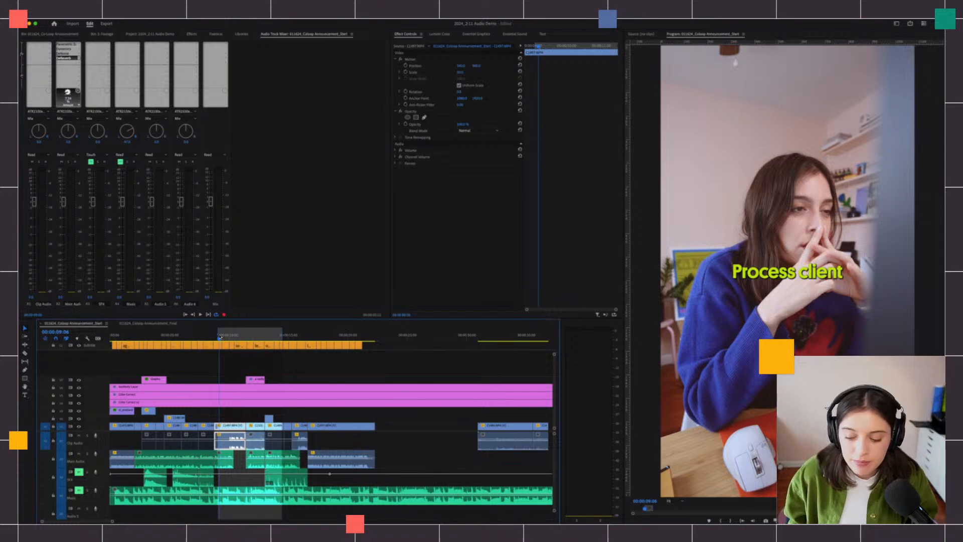
{"action": "key", "text": "space"}
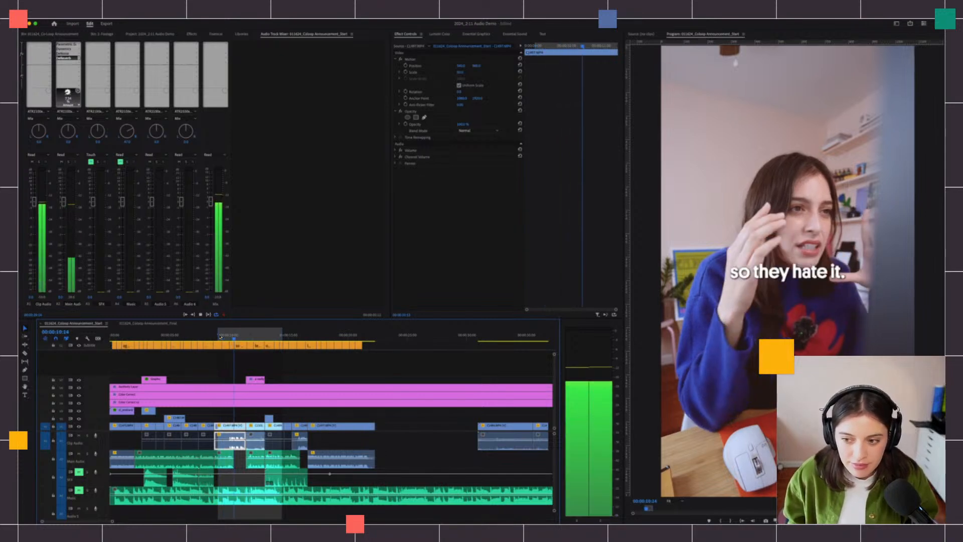
{"action": "key", "text": "space"}
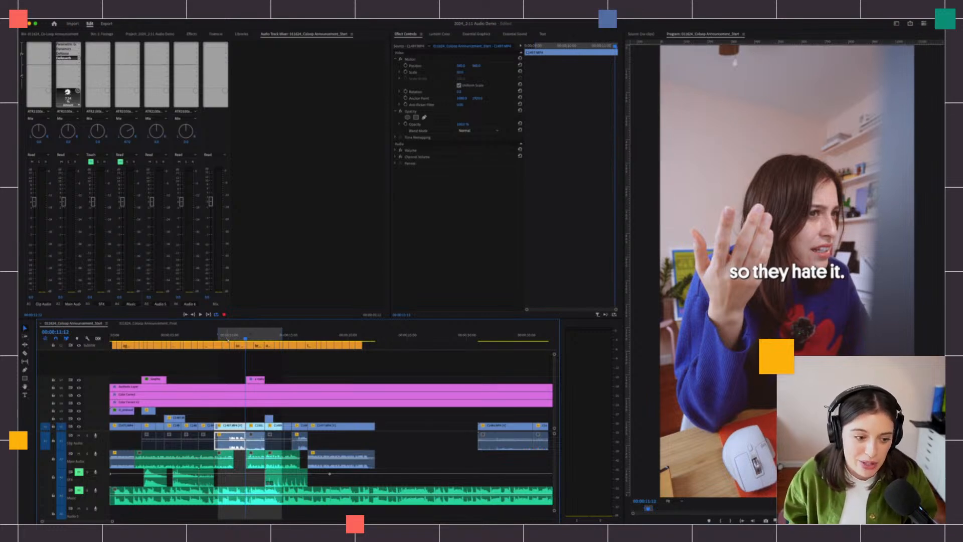
{"action": "left_click", "coordinate": [220, 335]}
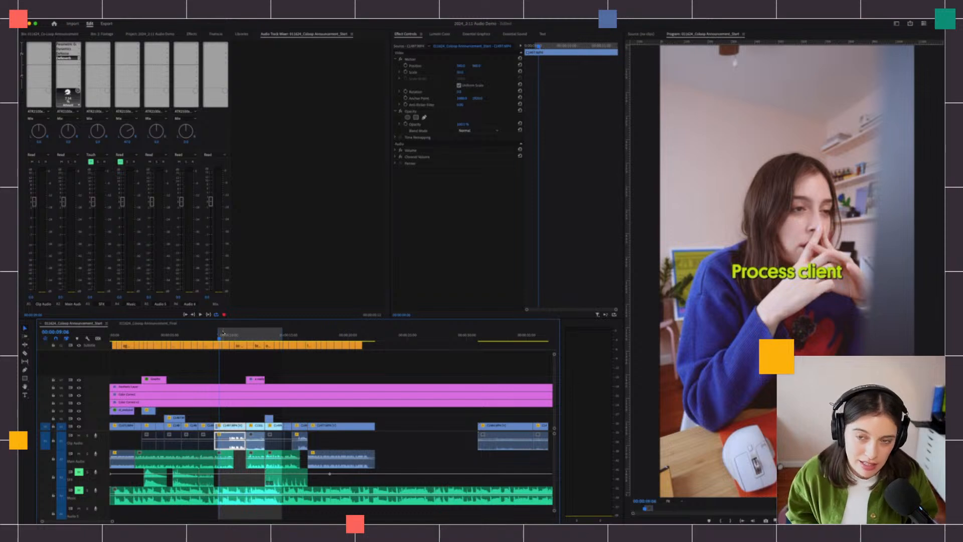
{"action": "key", "text": "space"}
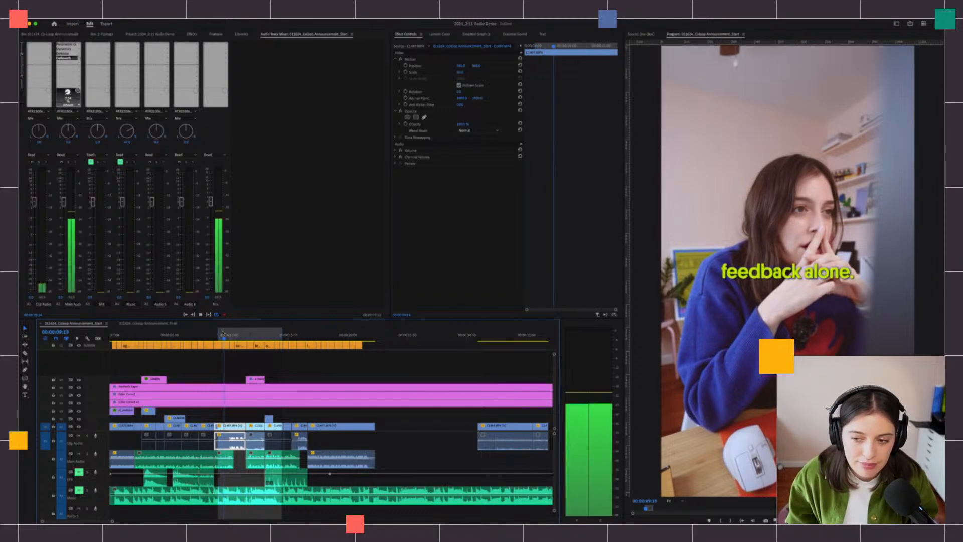
{"action": "key", "text": "space"}
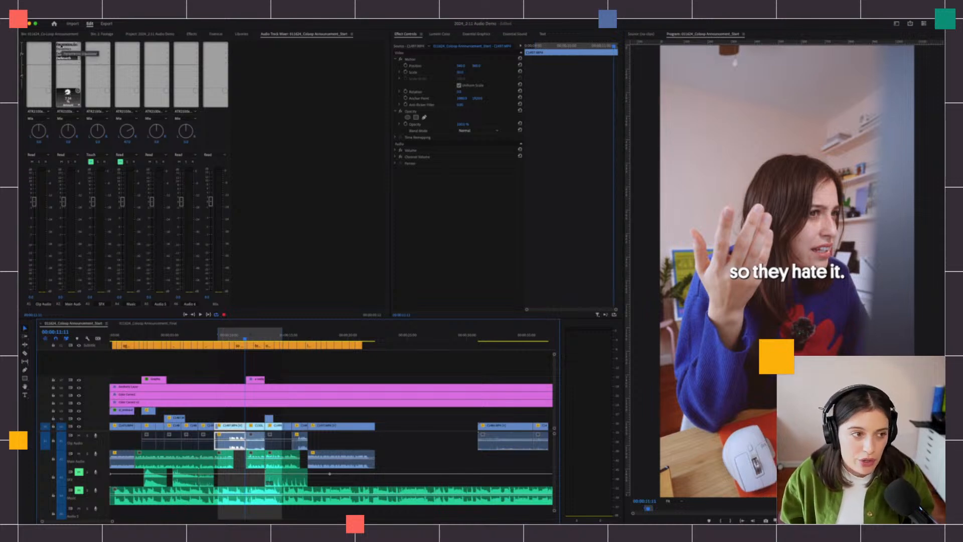
{"action": "right_click", "coordinate": [60, 45]}
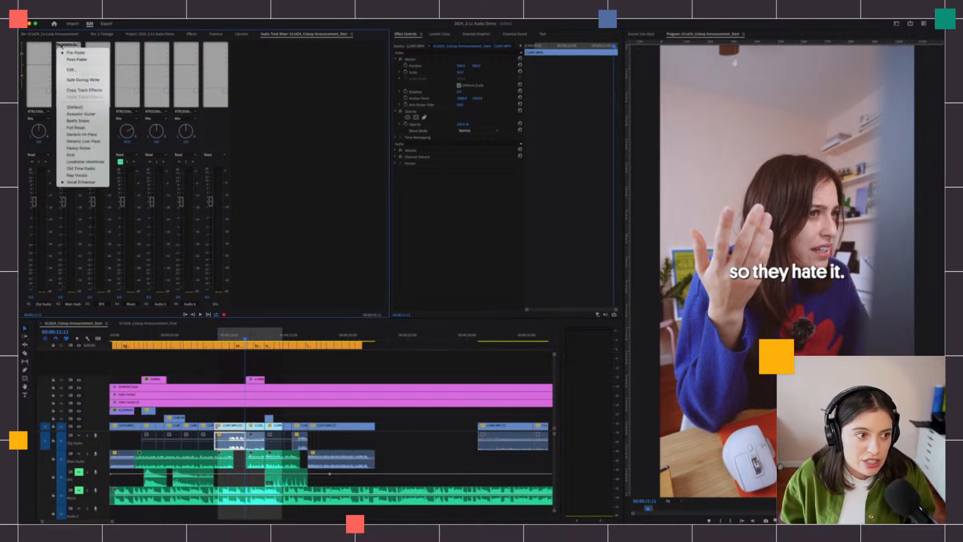
{"action": "left_click", "coordinate": [84, 90]}
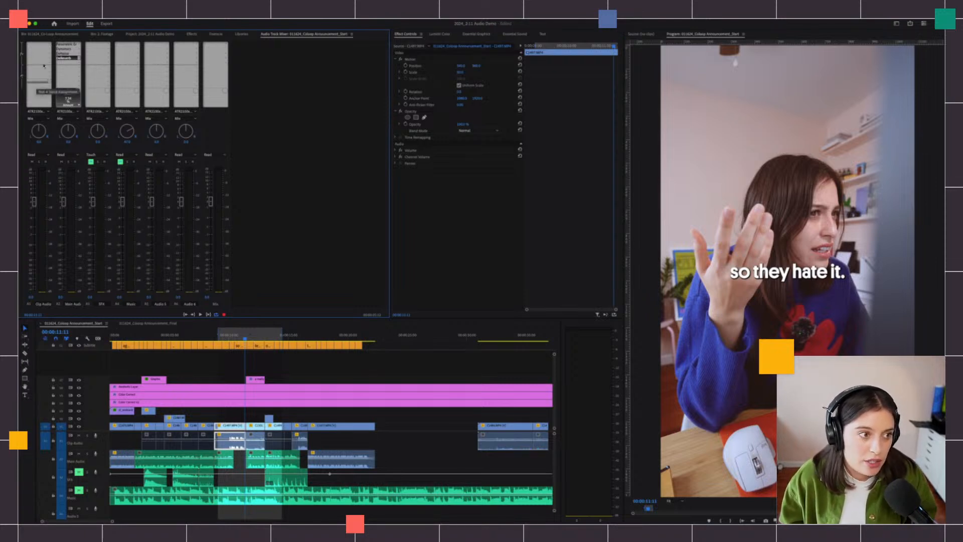
{"action": "right_click", "coordinate": [45, 45]}
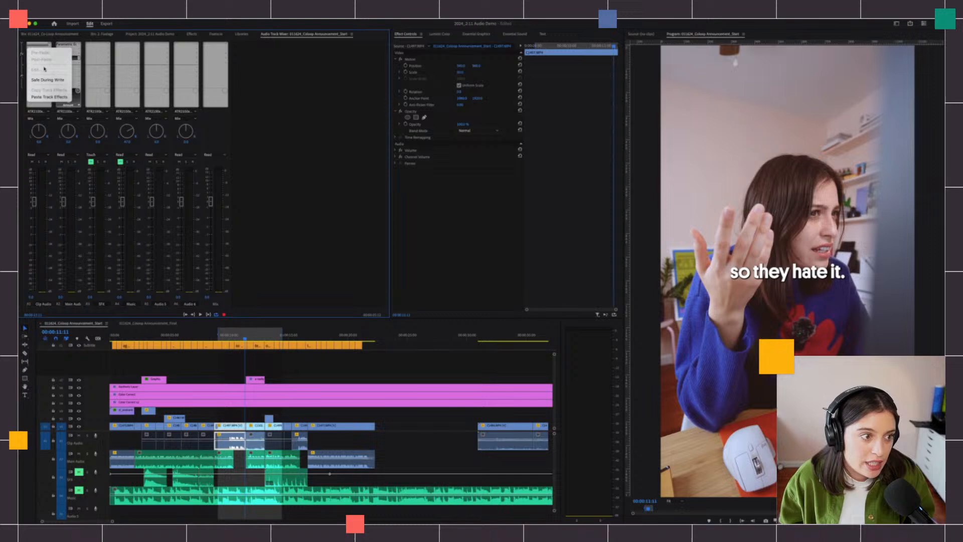
{"action": "left_click", "coordinate": [49, 97]}
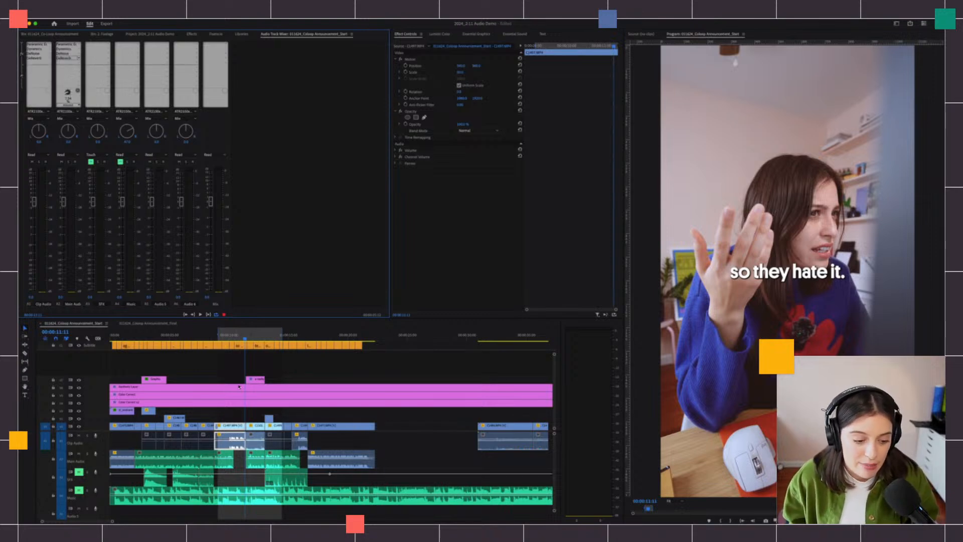
{"action": "left_click", "coordinate": [220, 339]}
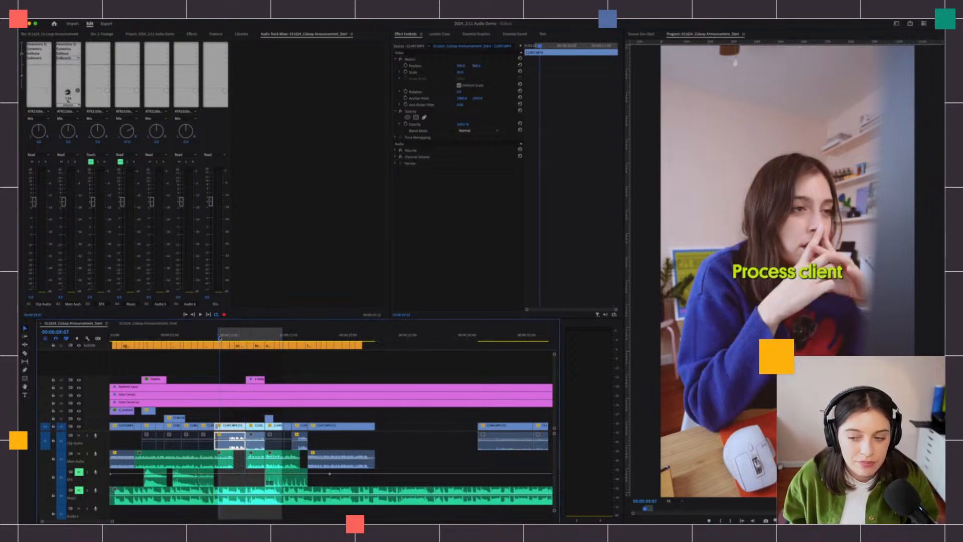
{"action": "key", "text": "space"}
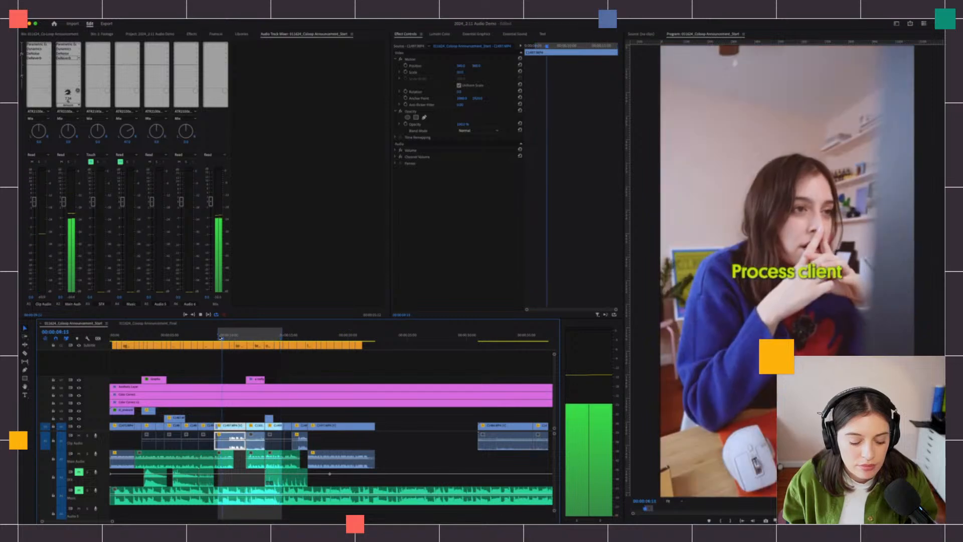
{"action": "key", "text": "space"}
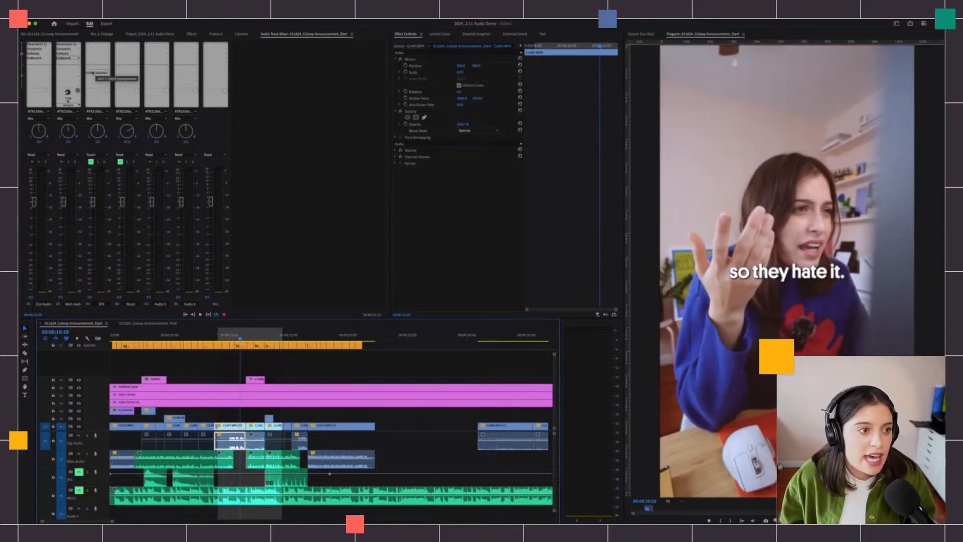
- Add Amplify to Main Audio, apply its +3dB Boost preset, and play the sequence
{"action": "left_click", "coordinate": [65, 66]}
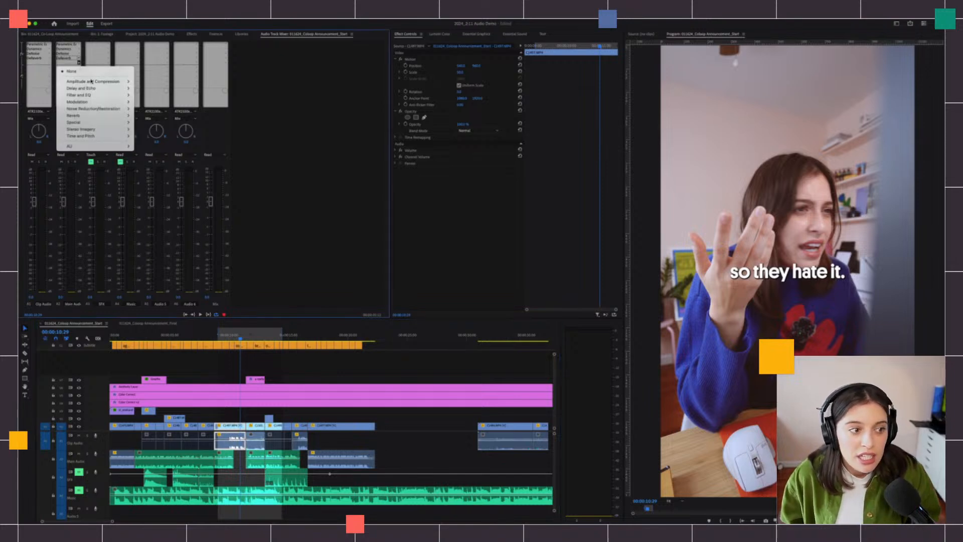
{"action": "mouse_move", "coordinate": [116, 82]}
{"action": "left_click", "coordinate": [146, 81]}
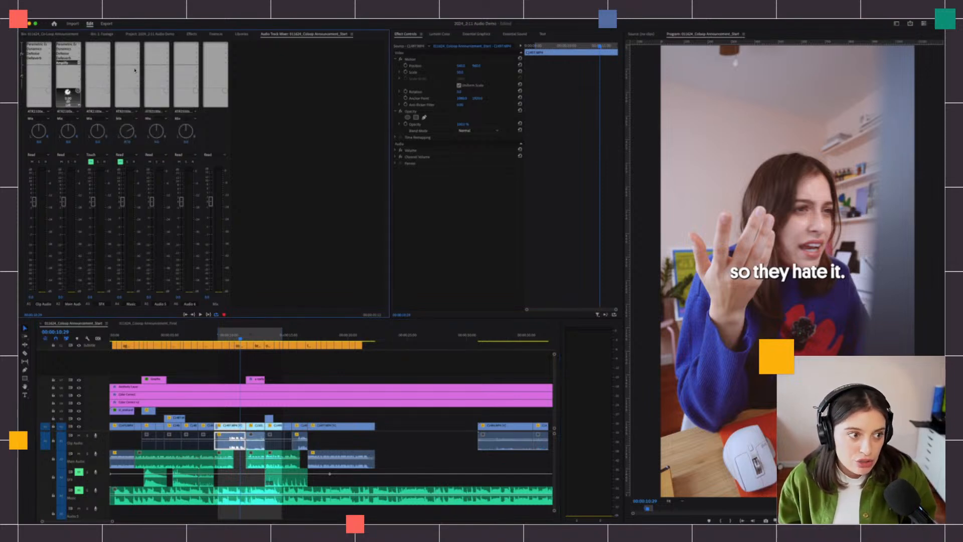
{"action": "double_click", "coordinate": [65, 62]}
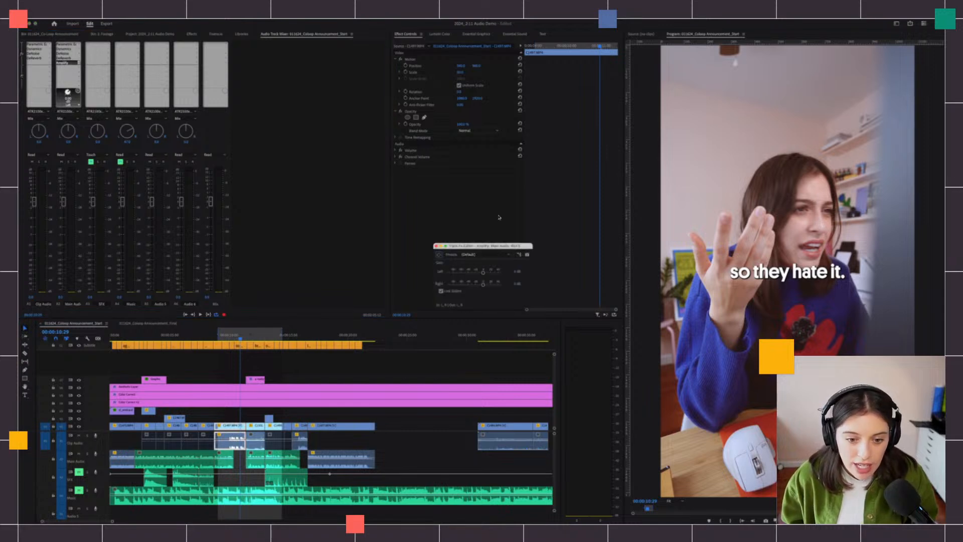
{"action": "left_click", "coordinate": [506, 254]}
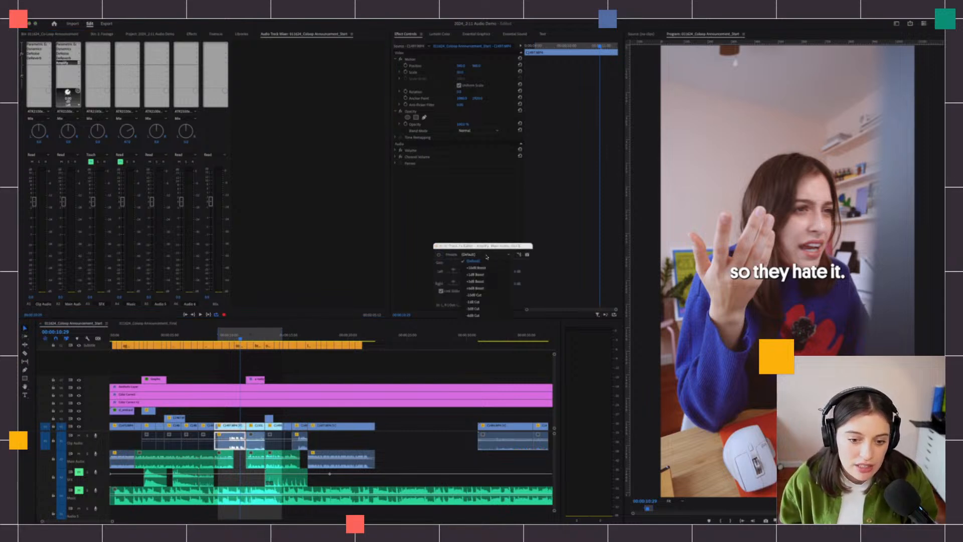
{"action": "left_click", "coordinate": [474, 281]}
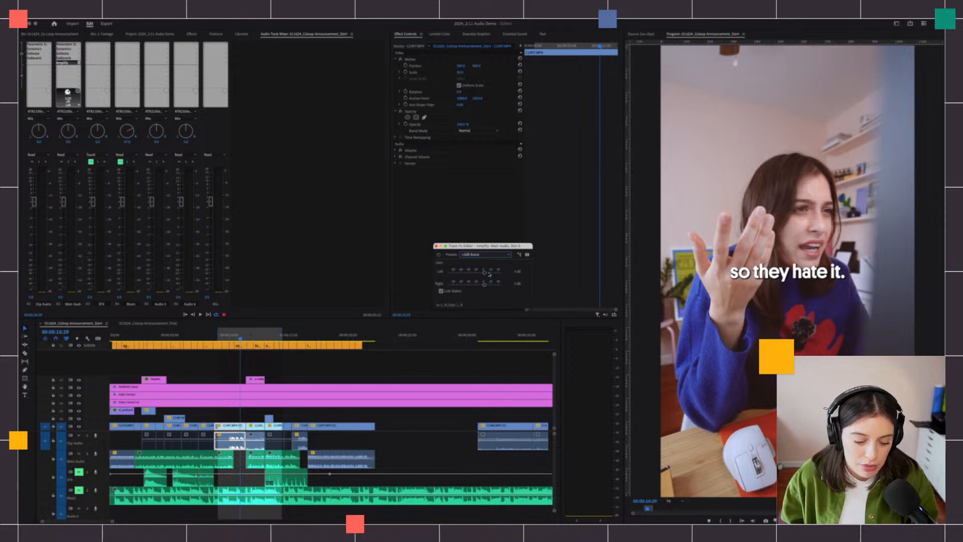
{"action": "key", "text": "space"}
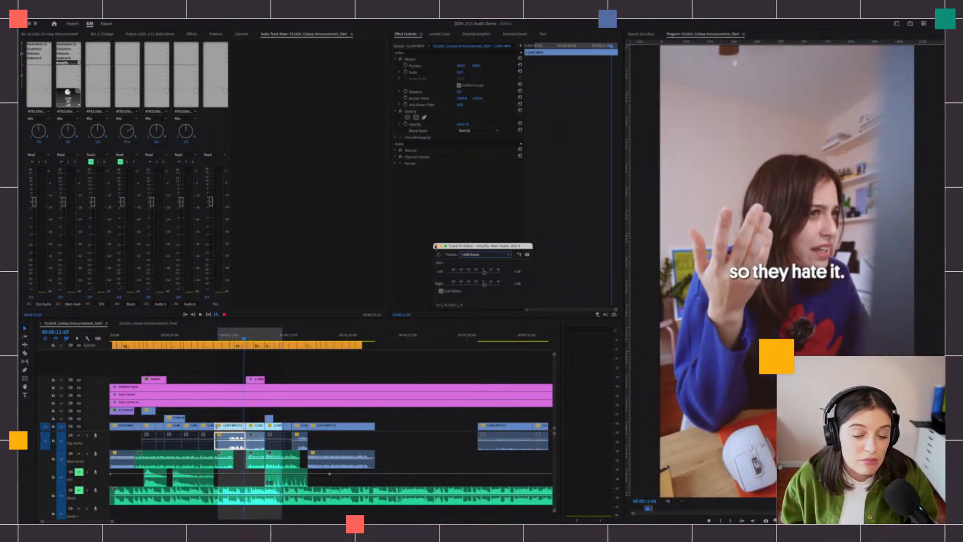
- Add an Amplify effect to Clip Audio using the -3dB Cut preset
{"action": "left_click", "coordinate": [435, 246]}
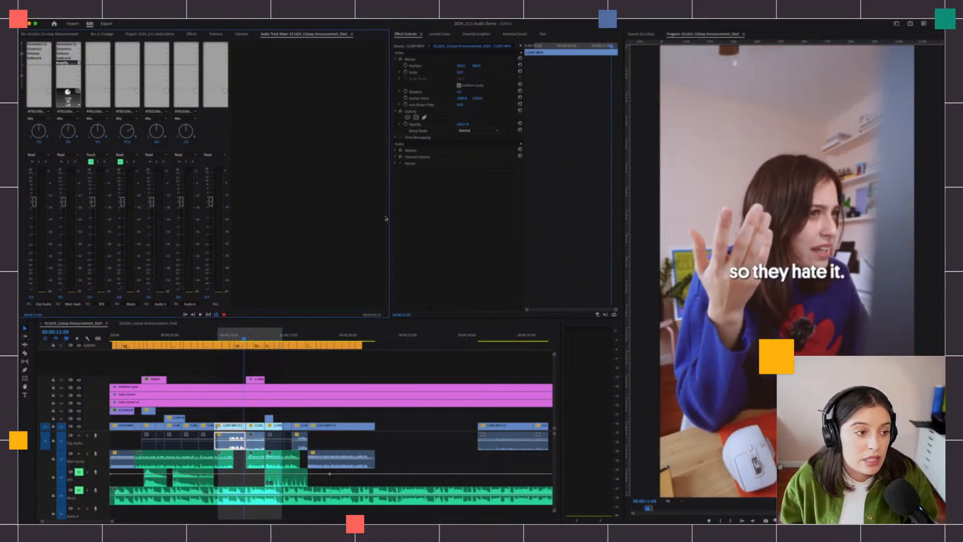
{"action": "left_click", "coordinate": [49, 63]}
{"action": "mouse_move", "coordinate": [75, 80]}
{"action": "left_click", "coordinate": [133, 82]}
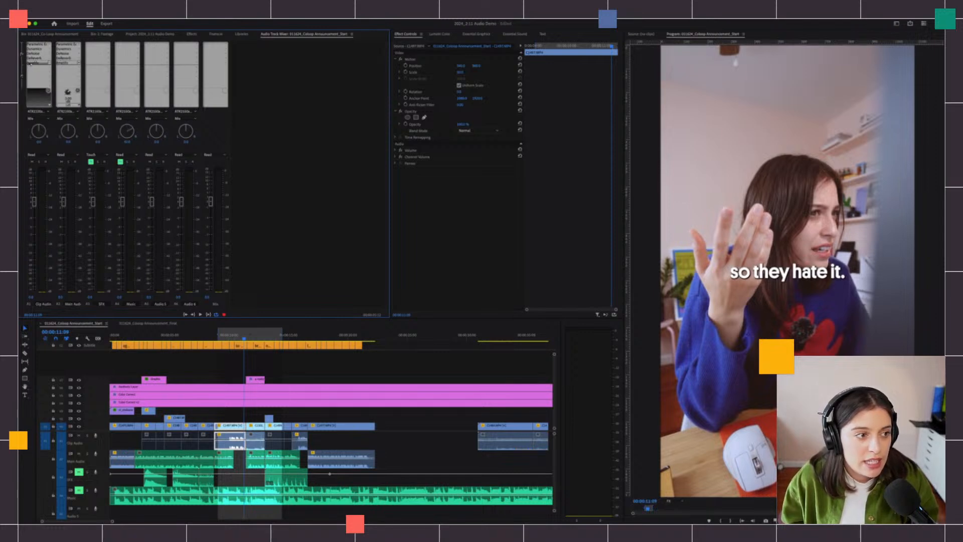
{"action": "double_click", "coordinate": [30, 63]}
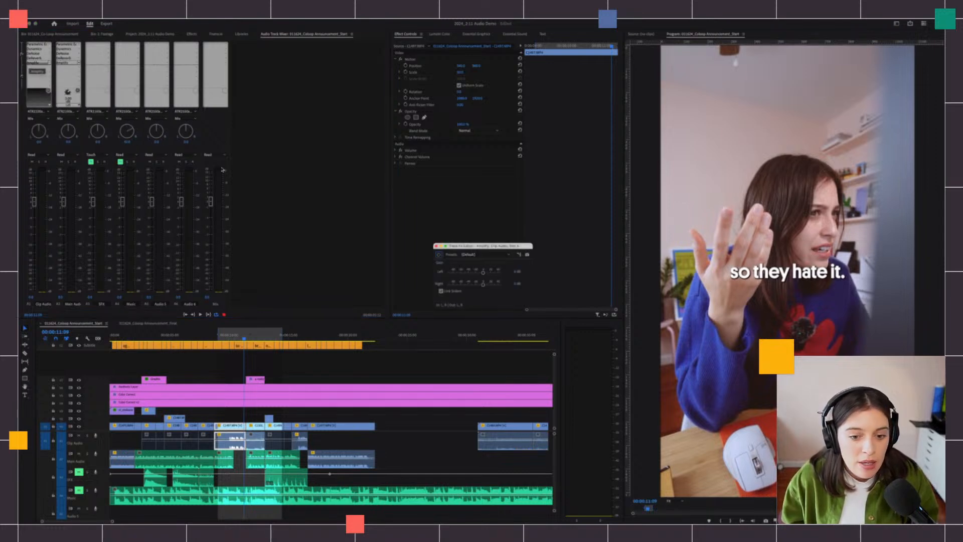
{"action": "left_click", "coordinate": [473, 259]}
{"action": "left_click", "coordinate": [451, 278]}
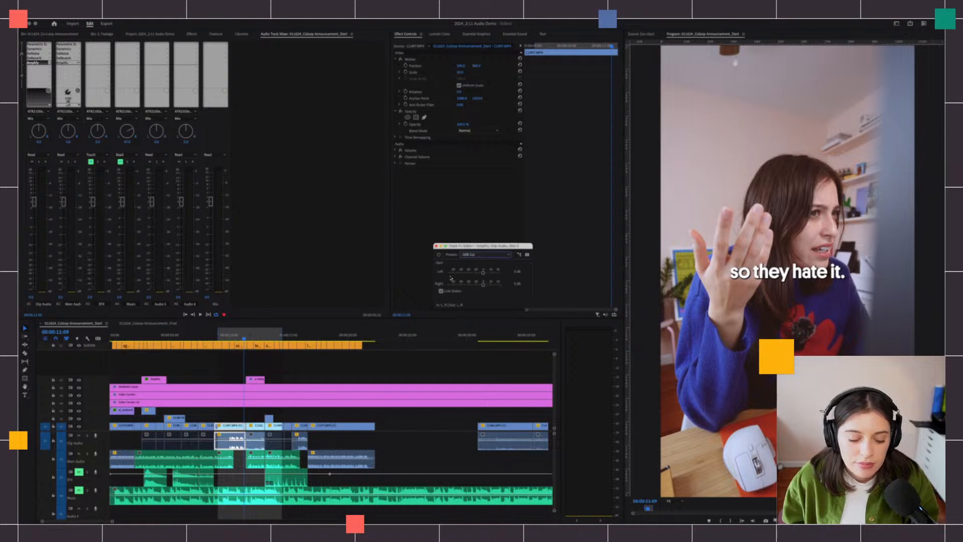
- Preview from 09:03, switch Amplify to -6dB Cut, recheck from 09:10, and close the editor
{"action": "left_click", "coordinate": [217, 338]}
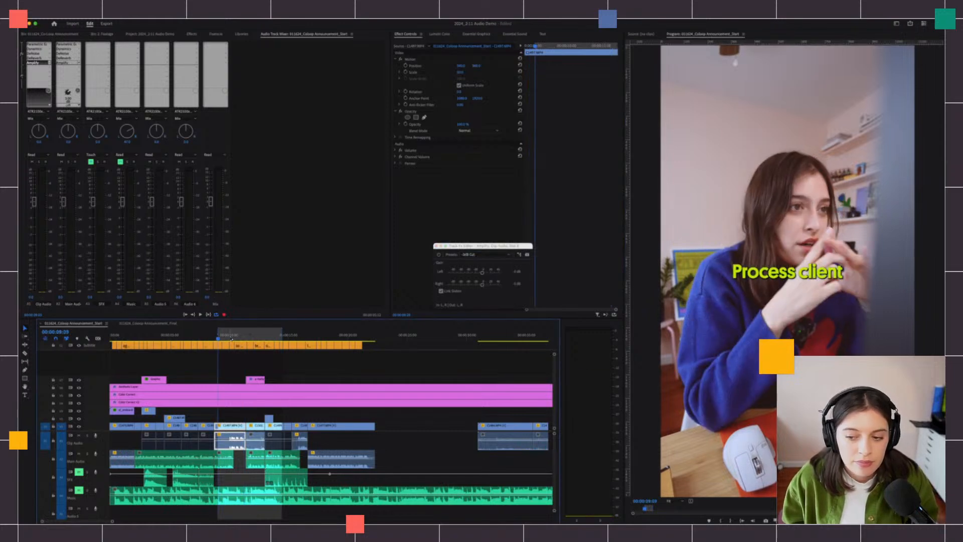
{"action": "key", "text": "space"}
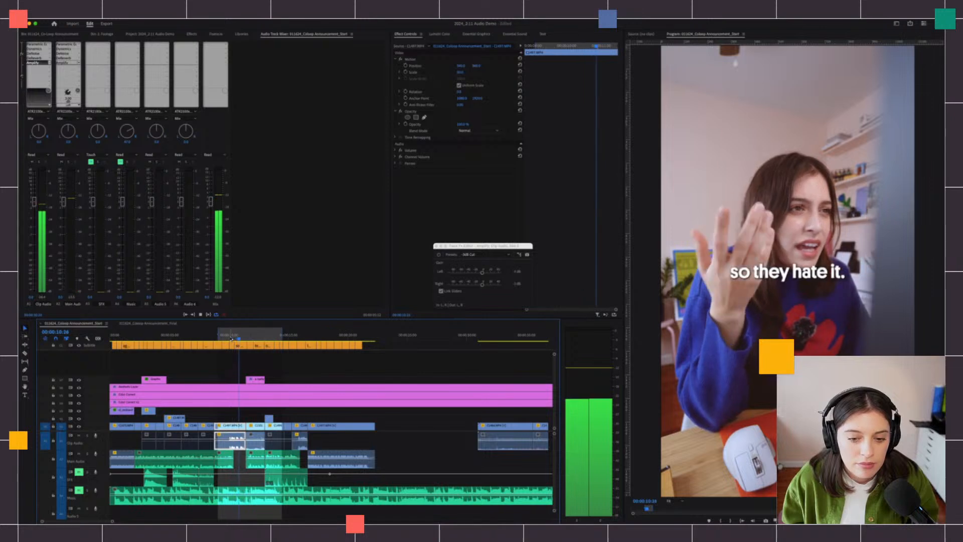
{"action": "key", "text": "space"}
{"action": "left_click", "coordinate": [482, 254]}
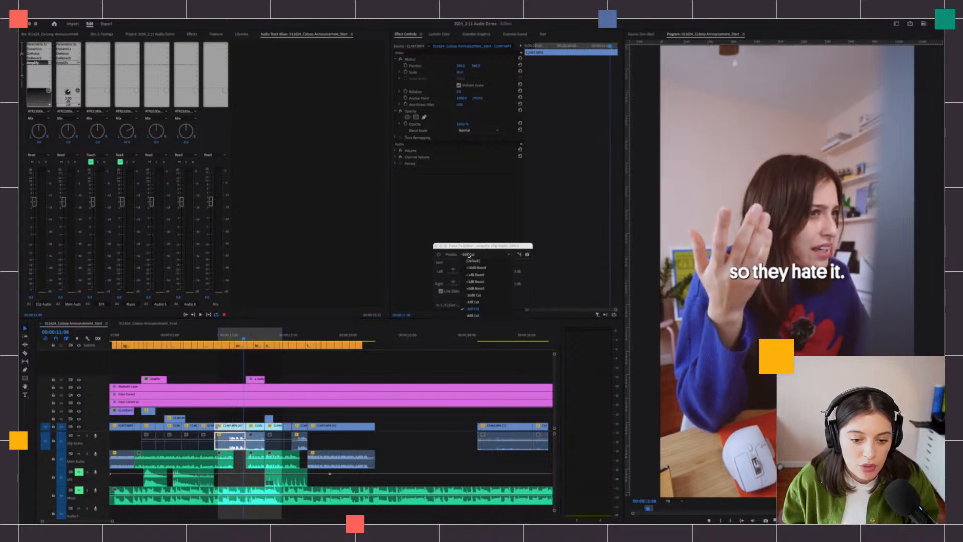
{"action": "left_click", "coordinate": [474, 315]}
{"action": "left_click", "coordinate": [219, 337]}
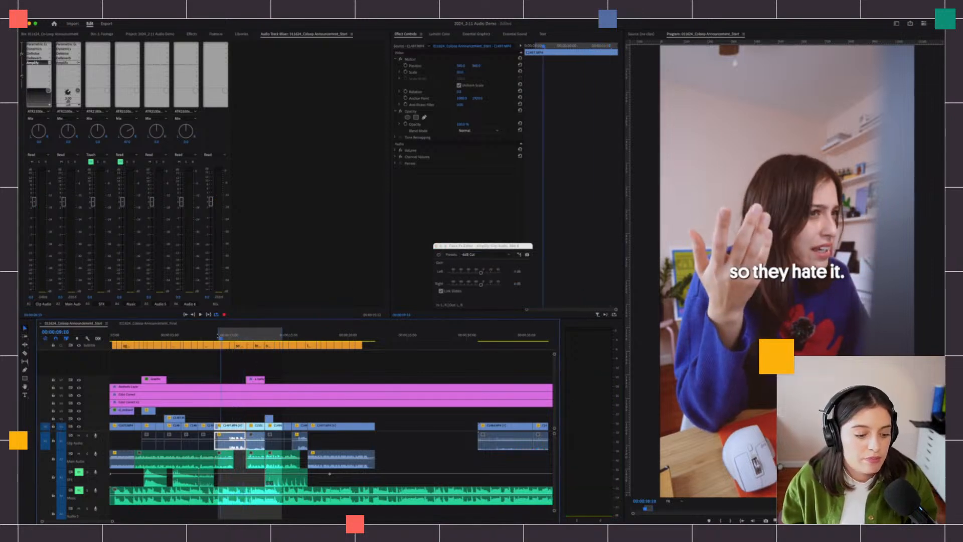
{"action": "key", "text": "space"}
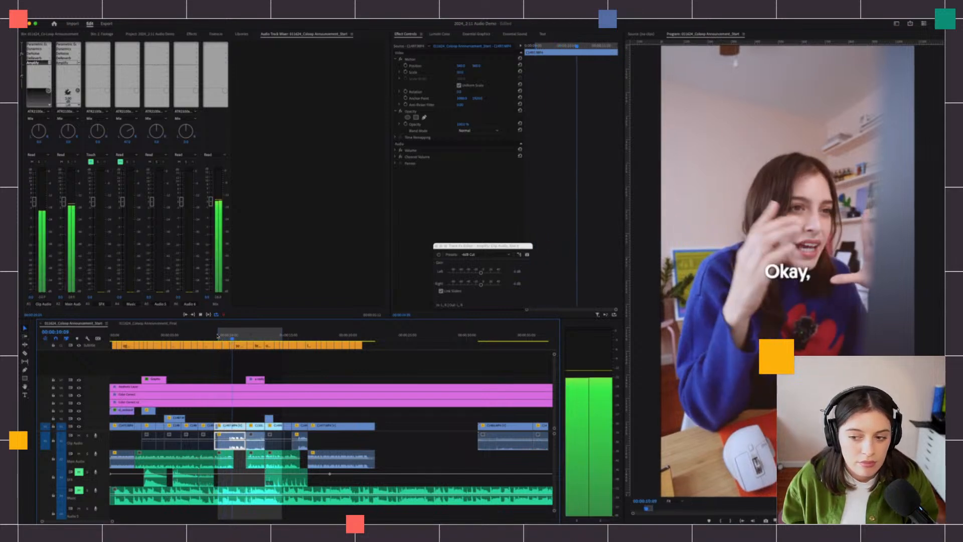
{"action": "key", "text": "space"}
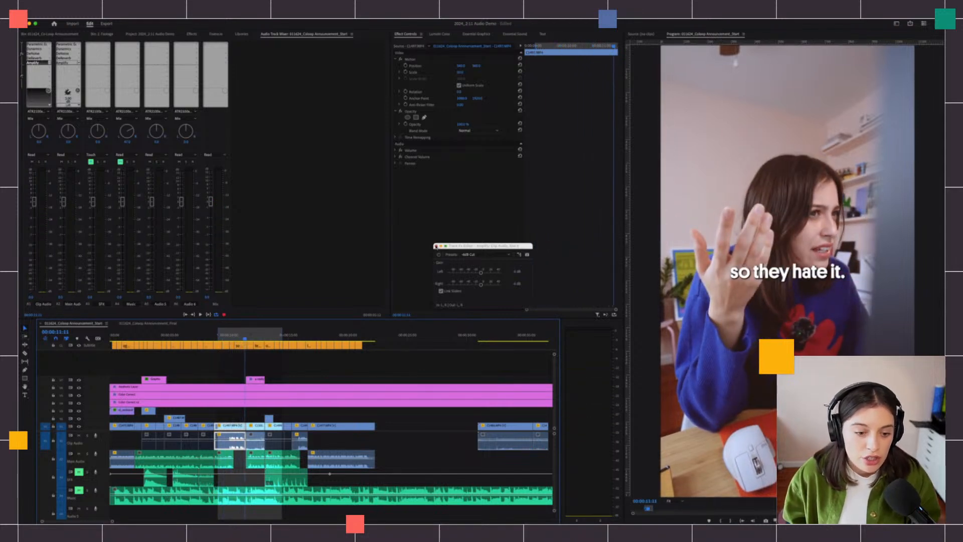
{"action": "left_click", "coordinate": [436, 247]}
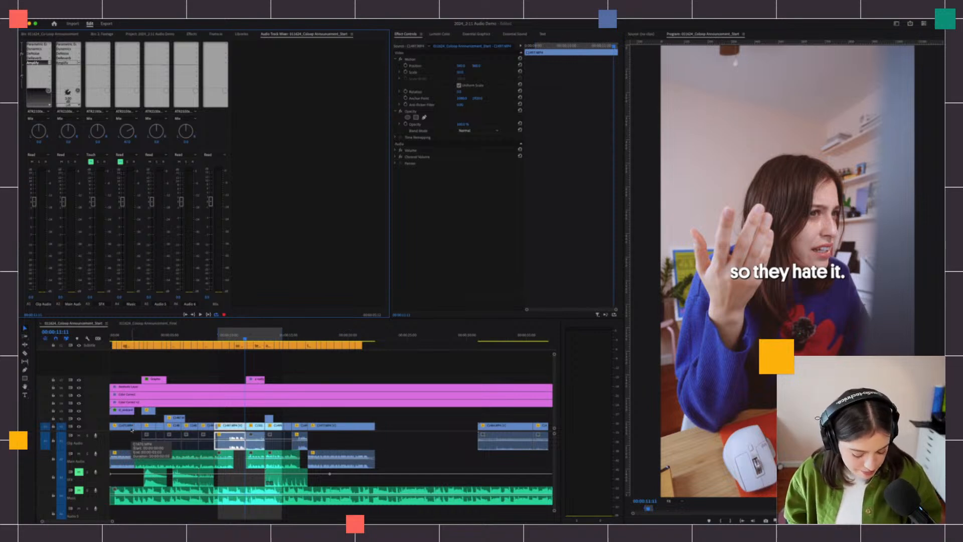
- Clear the in/out range and set the playhead to 01:17, leaving Music muted and SFX unsoloed
{"action": "key", "text": "alt+x"}
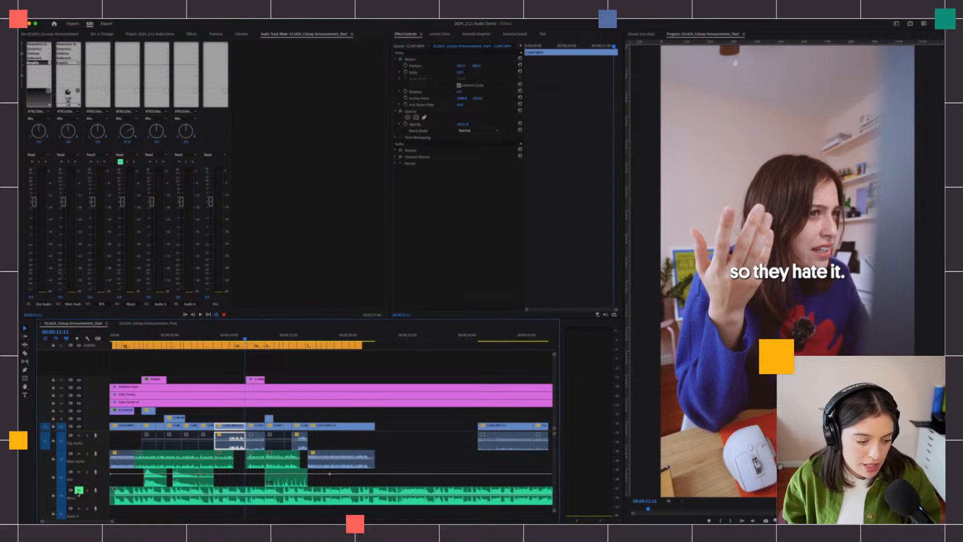
{"action": "left_click", "coordinate": [79, 490]}
{"action": "left_click", "coordinate": [87, 472]}
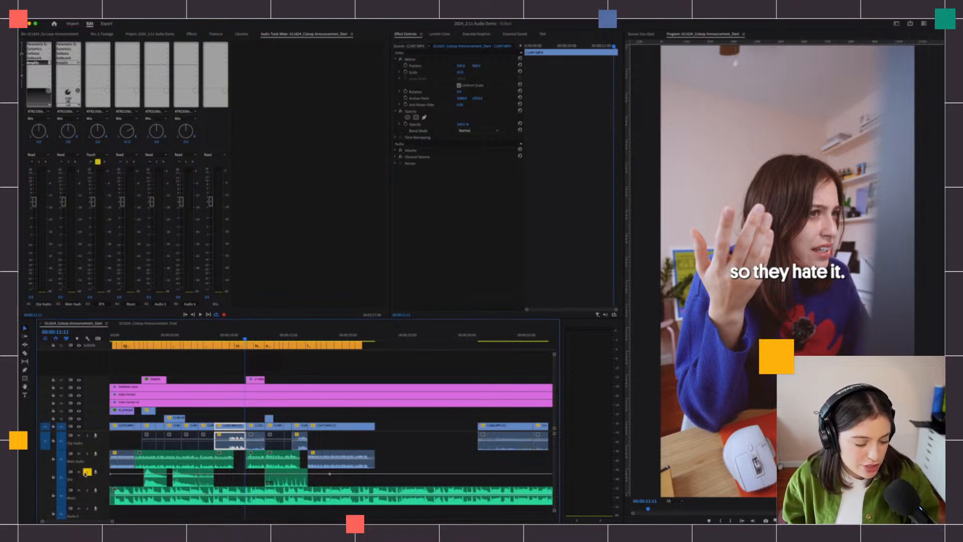
{"action": "left_click", "coordinate": [131, 336]}
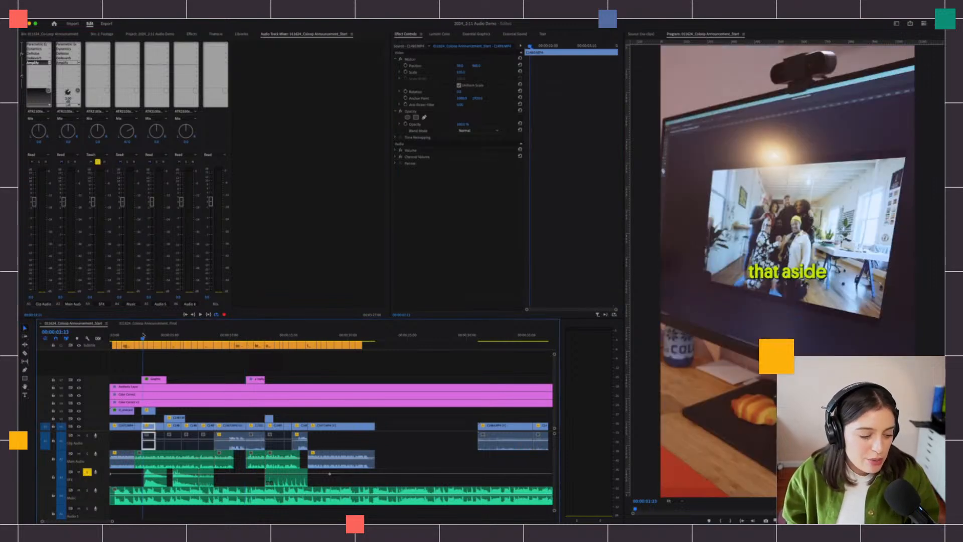
{"action": "left_click", "coordinate": [88, 472]}
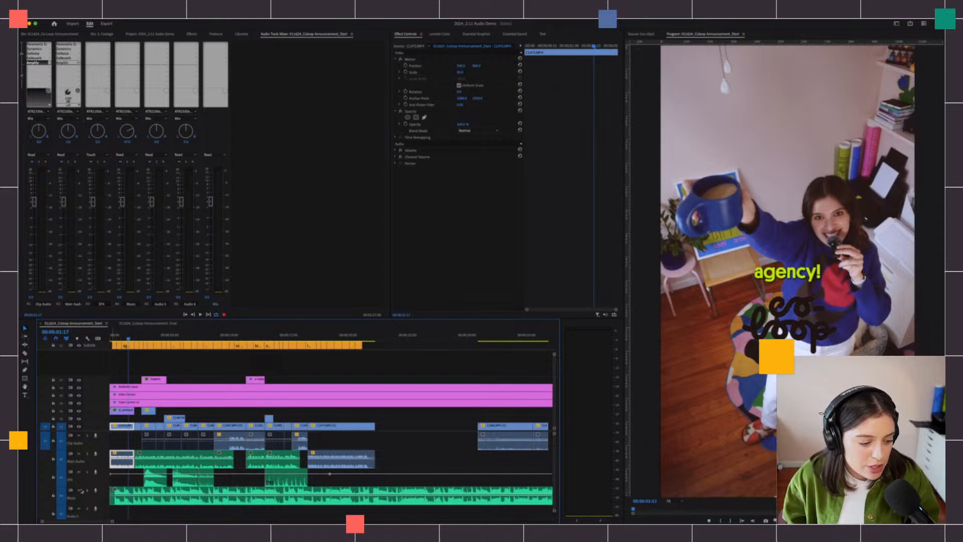
{"action": "left_click", "coordinate": [80, 490]}
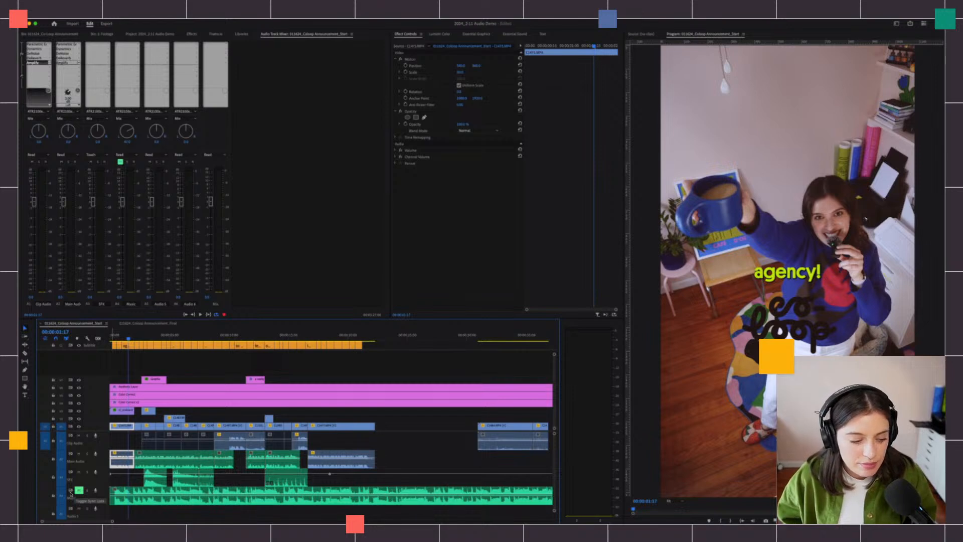
- Play back from 01:17, then return to the 'that aside' shot
{"action": "key", "text": "space"}
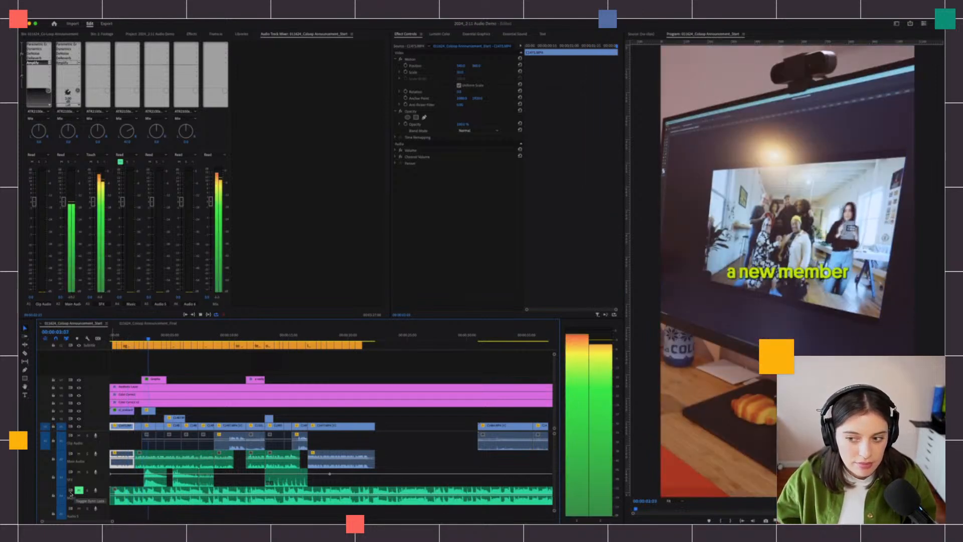
{"action": "key", "text": "space"}
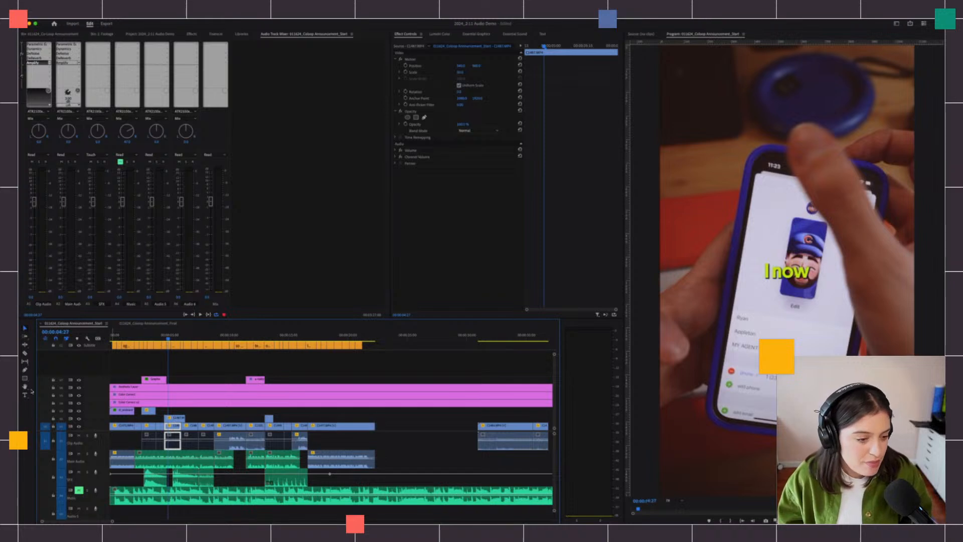
{"action": "left_click", "coordinate": [142, 335]}
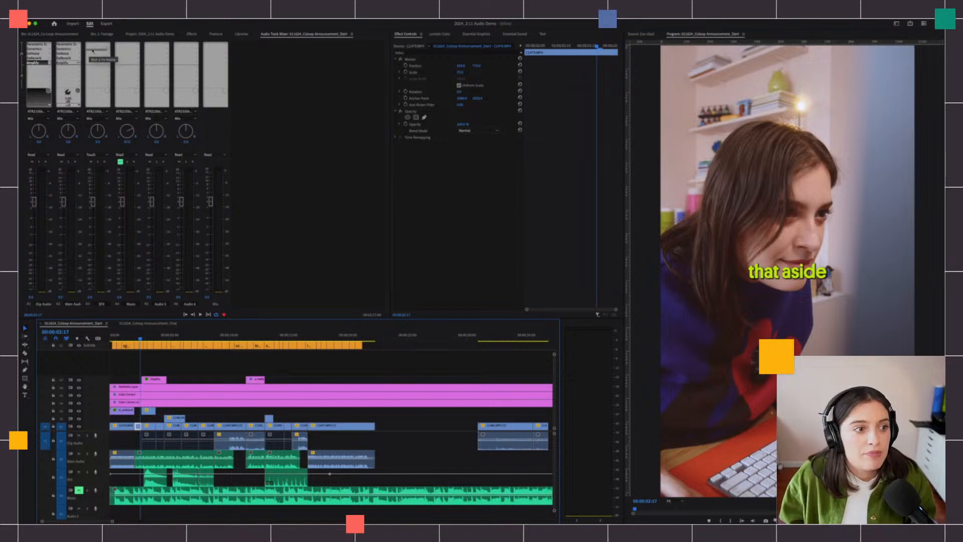
- Add an Amplify effect to the SFX track, keeping the Default preset
{"action": "left_click", "coordinate": [109, 46]}
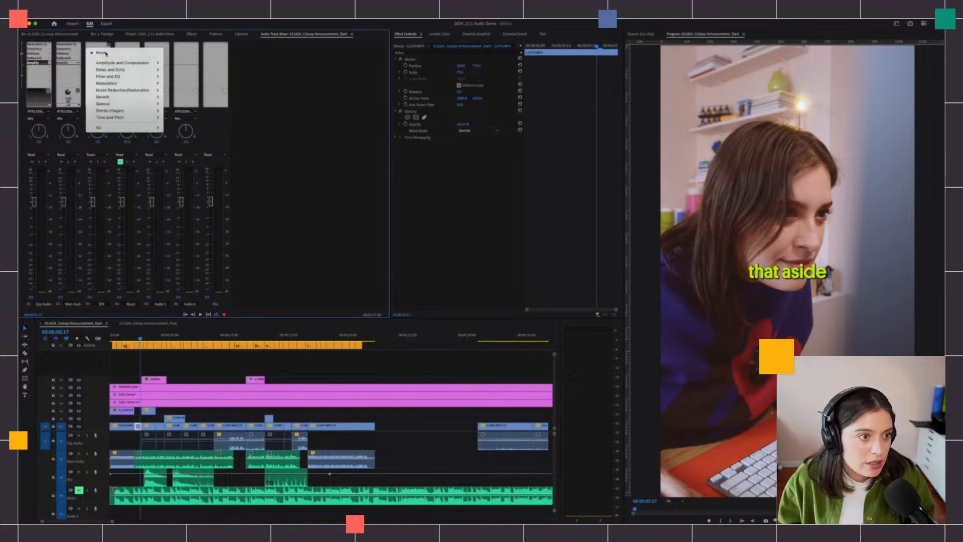
{"action": "mouse_move", "coordinate": [124, 64]}
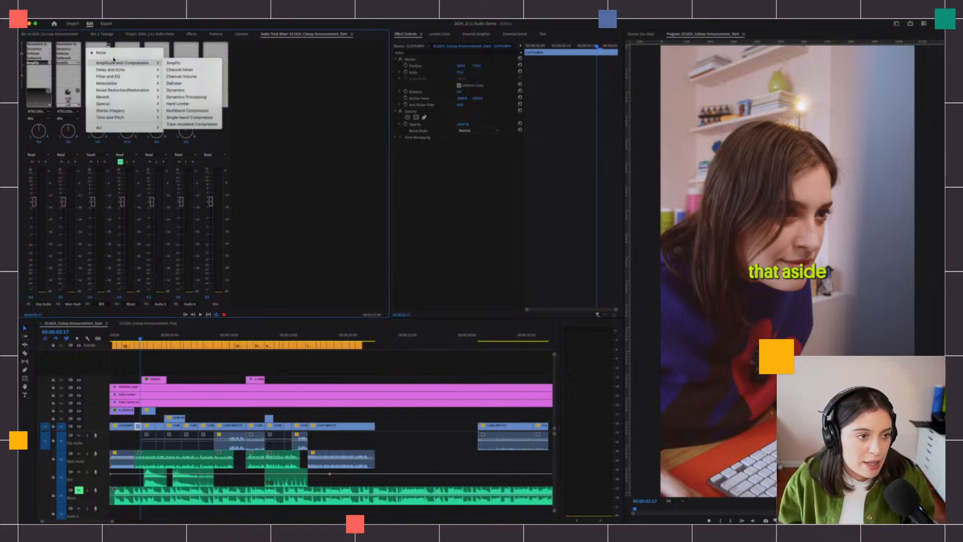
{"action": "left_click", "coordinate": [170, 63]}
{"action": "left_click", "coordinate": [480, 257]}
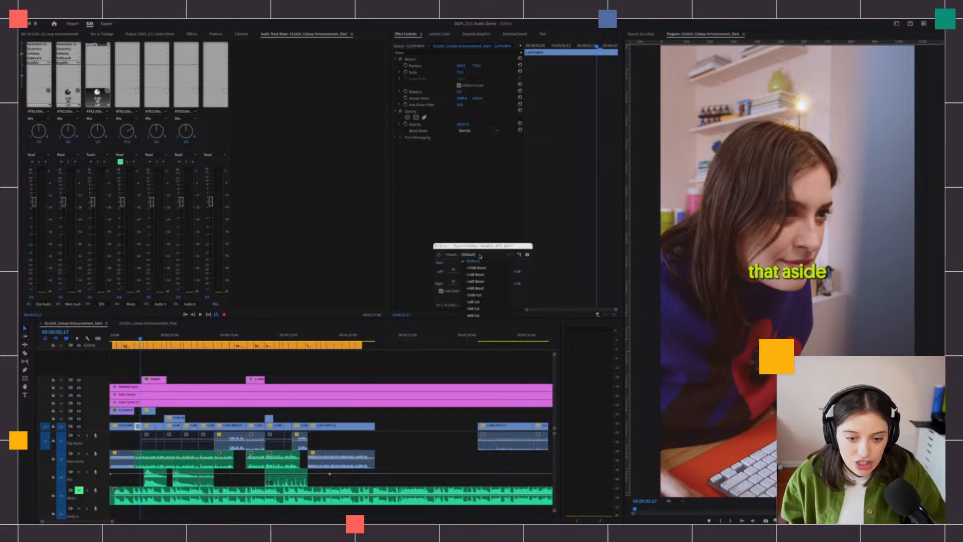
{"action": "key", "text": "Escape"}
- Lower the SFX Amplify gain to about -13 dB and preview the result
{"action": "mouse_move", "coordinate": [483, 272]}
{"action": "left_mouse_down"}
{"action": "mouse_move", "coordinate": [461, 275]}
{"action": "mouse_move", "coordinate": [475, 275]}
{"action": "left_mouse_up"}
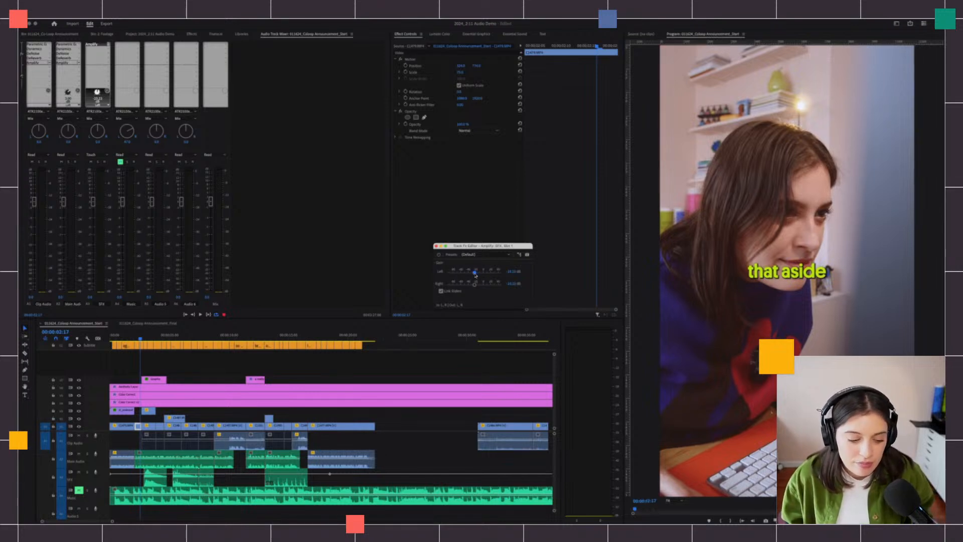
{"action": "key", "text": "space"}
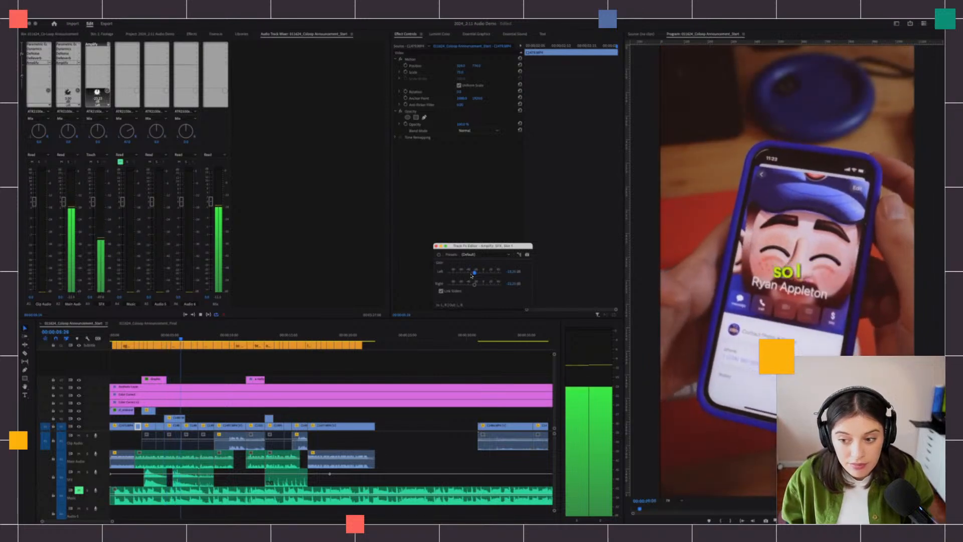
{"action": "key", "text": "space"}
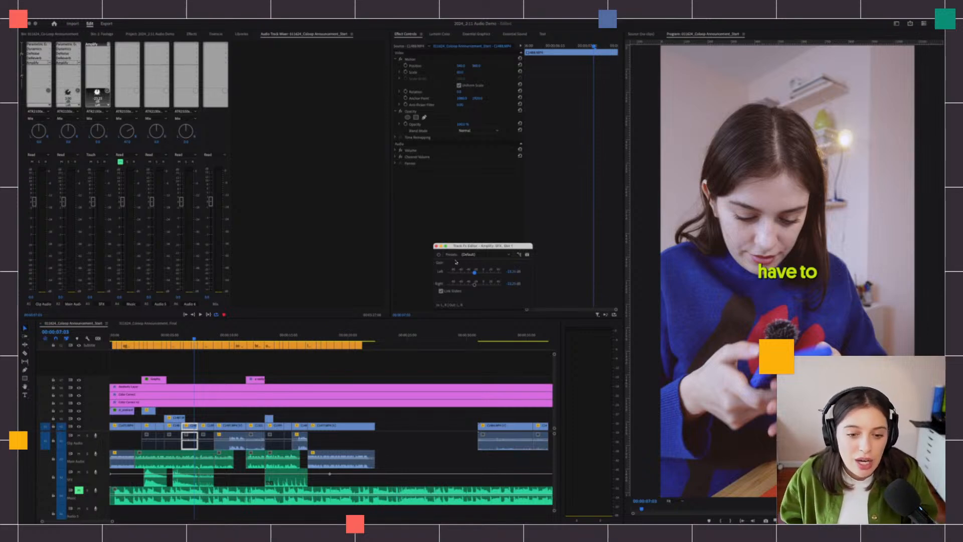
- Nudge the SFX gain up to about -12.2 dB and replay the mix from earlier
{"action": "left_click_drag", "start_coordinate": [477, 273], "coordinate": [481, 273]}
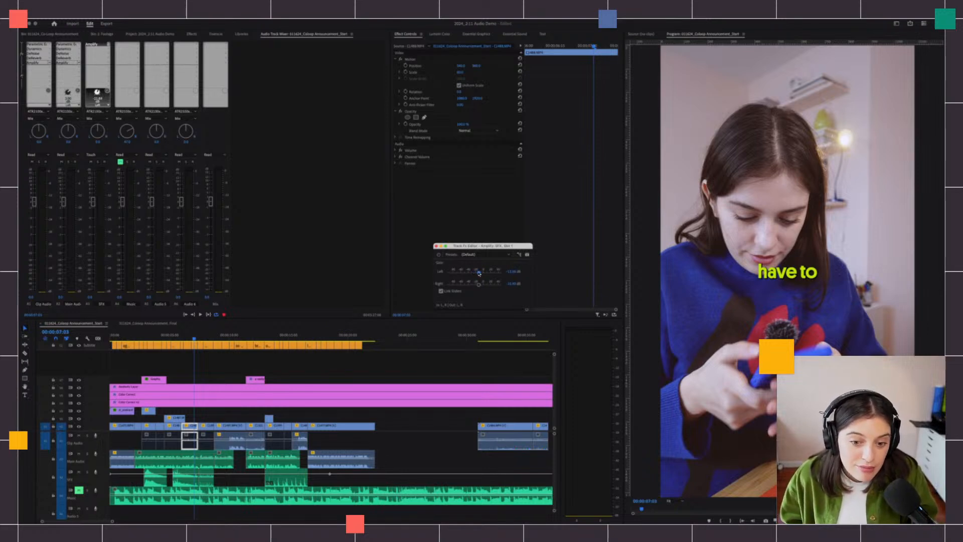
{"action": "left_click", "coordinate": [143, 338]}
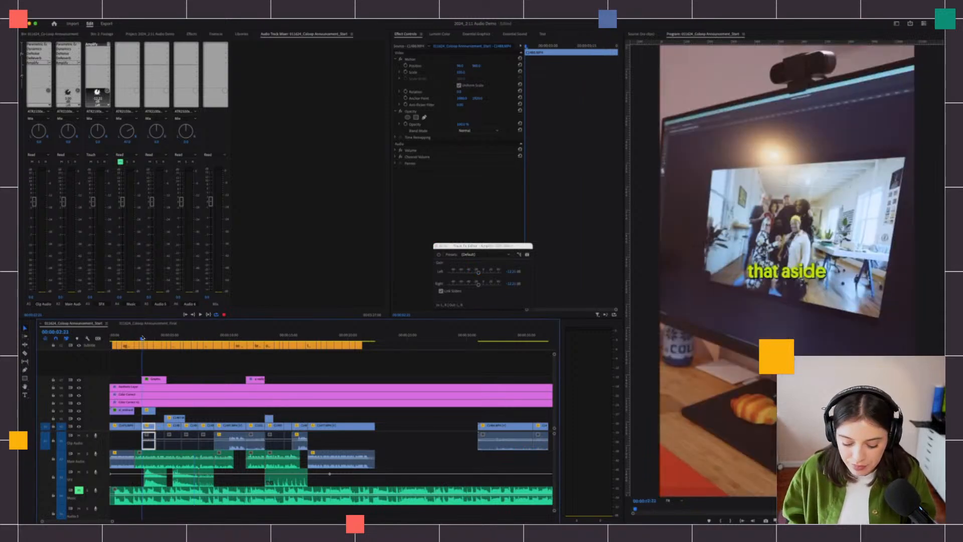
{"action": "key", "text": "space"}
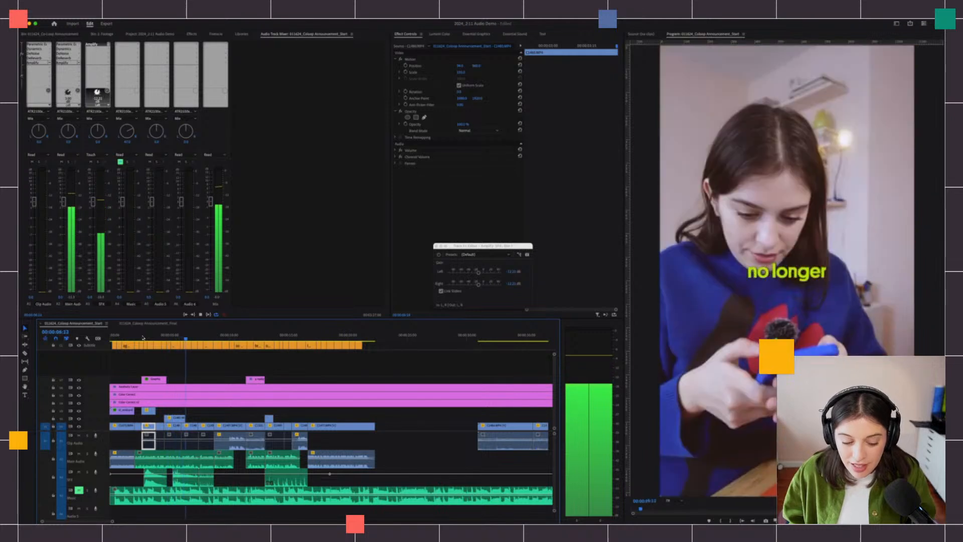
{"action": "key", "text": "space"}
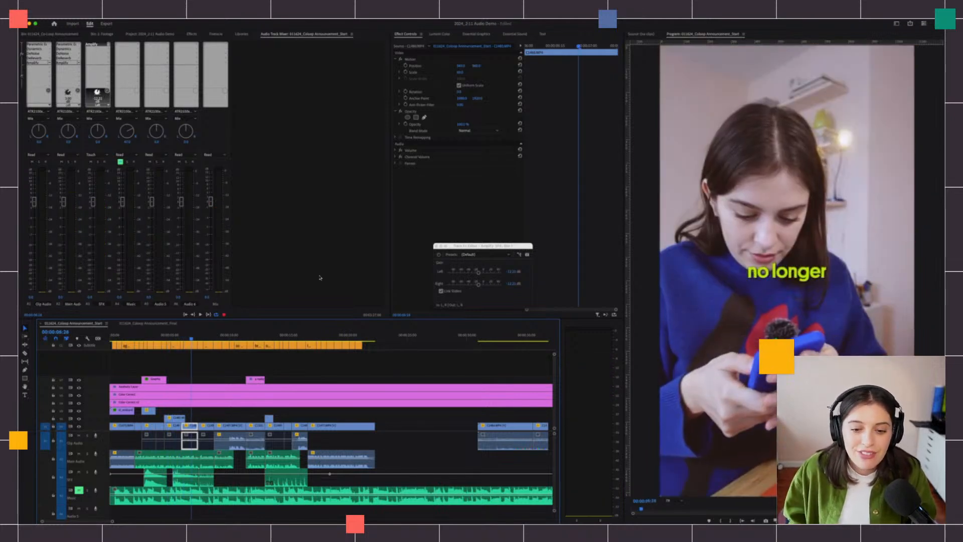
- Bypass the SFX Amplify effect to compare, then close its settings
{"action": "left_click", "coordinate": [439, 256]}
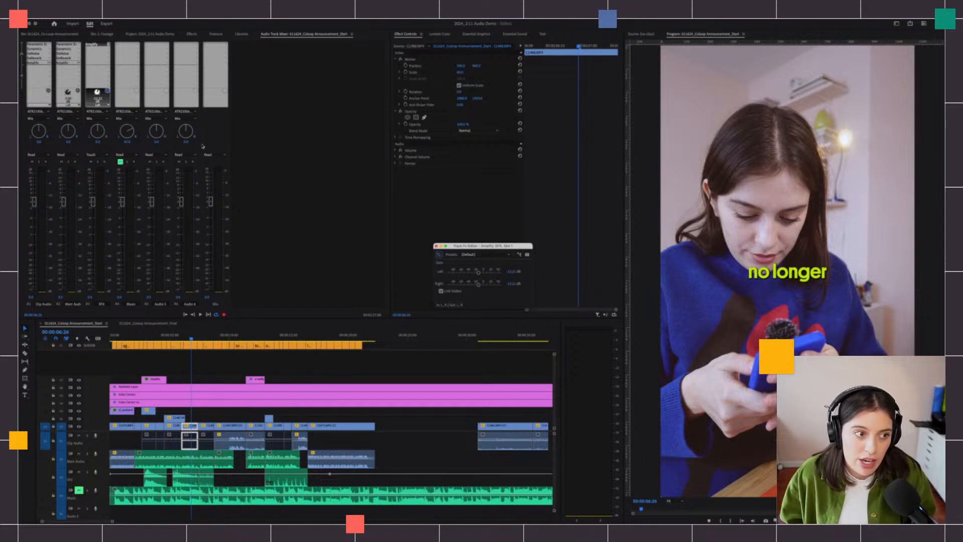
{"action": "left_click", "coordinate": [435, 246]}
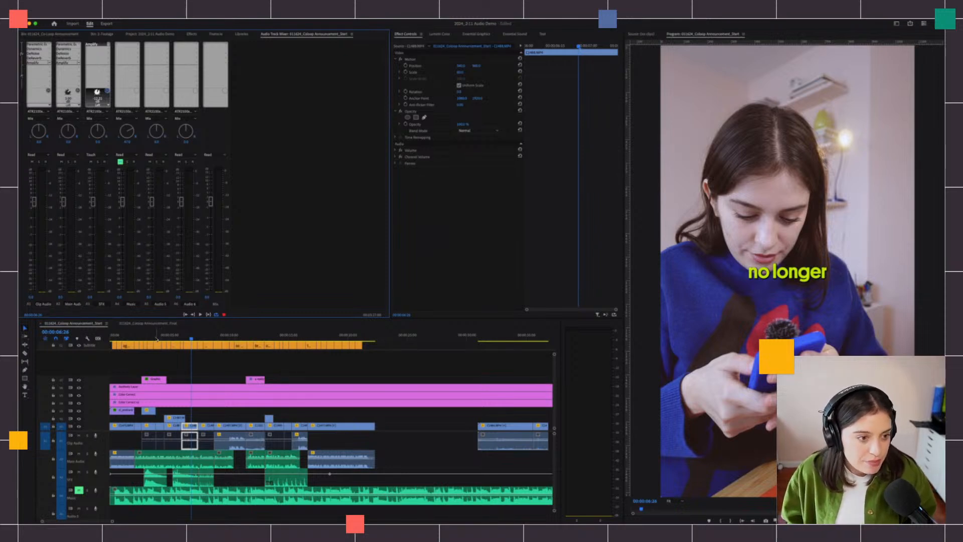
{"action": "left_click", "coordinate": [109, 45]}
- Dismiss the effect list and switch the SFX track's automation mode from Touch to Read
{"action": "left_click", "coordinate": [94, 208]}
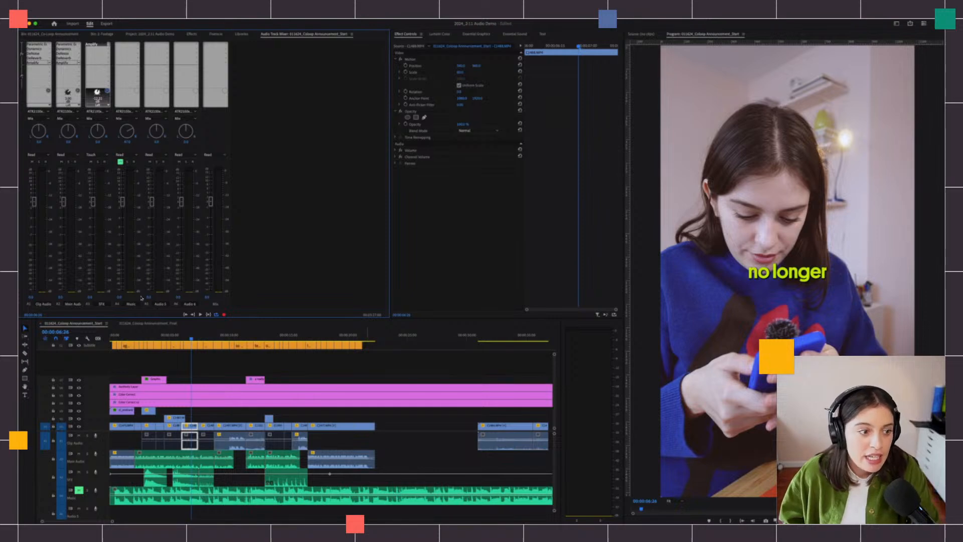
{"action": "left_click", "coordinate": [95, 155]}
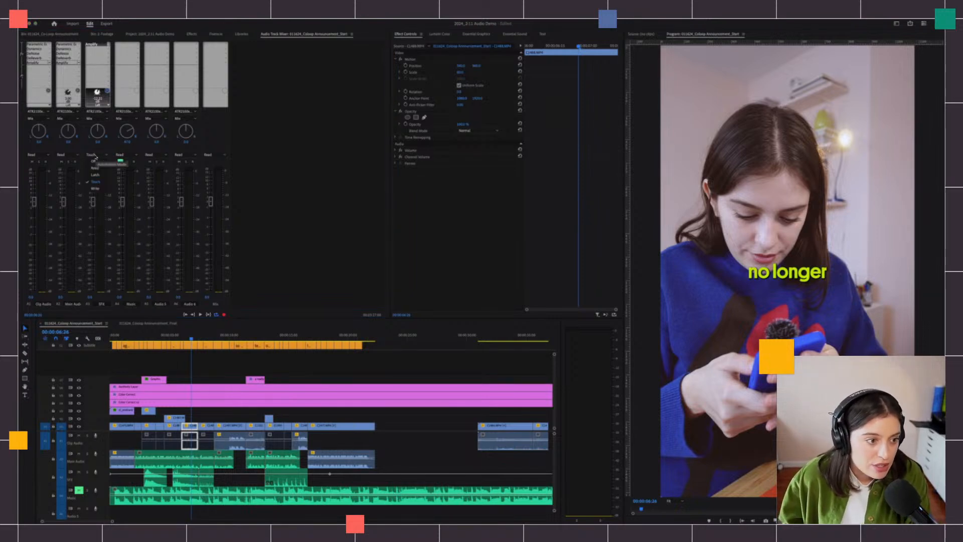
{"action": "left_click", "coordinate": [94, 169]}
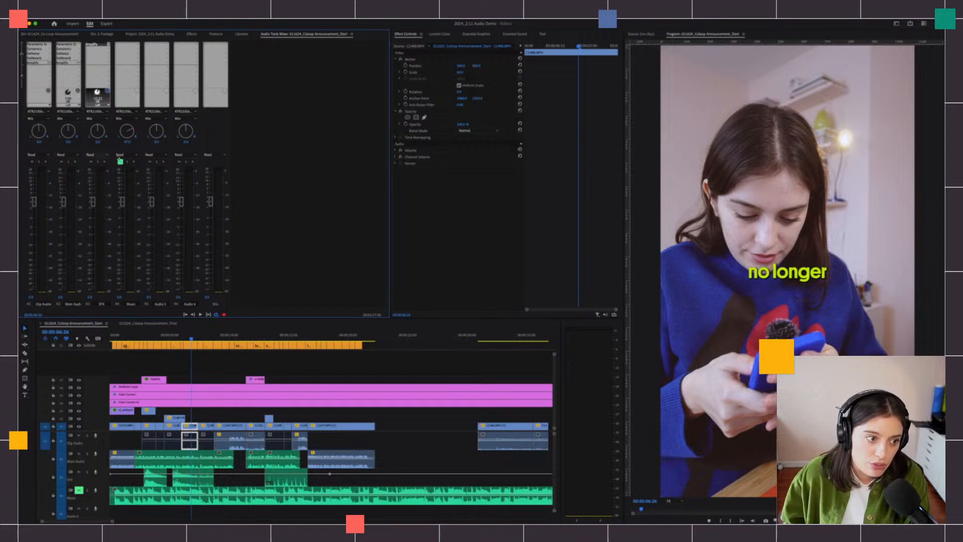
- Play back the opening twice from about 2 seconds, leaving the playhead at 2 seconds
{"action": "left_click", "coordinate": [135, 337]}
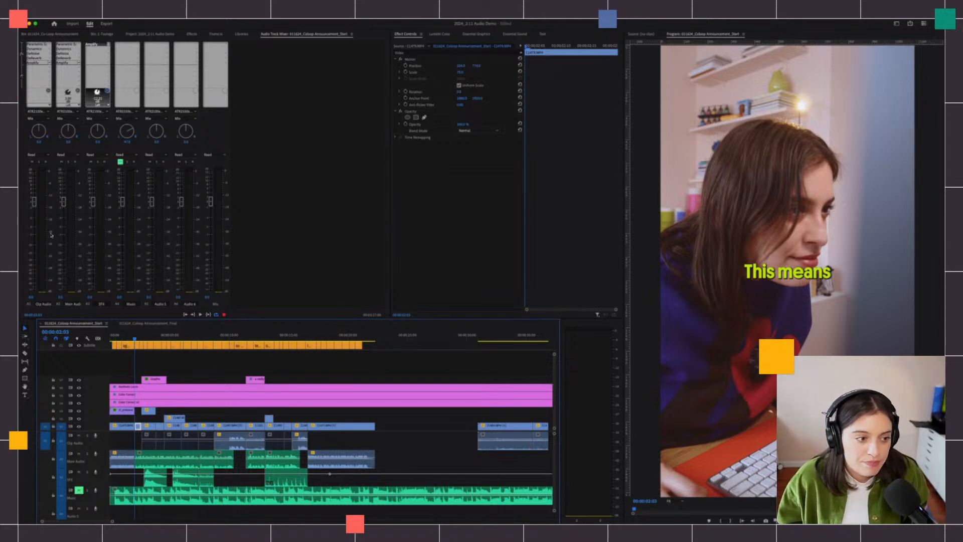
{"action": "key", "text": "space"}
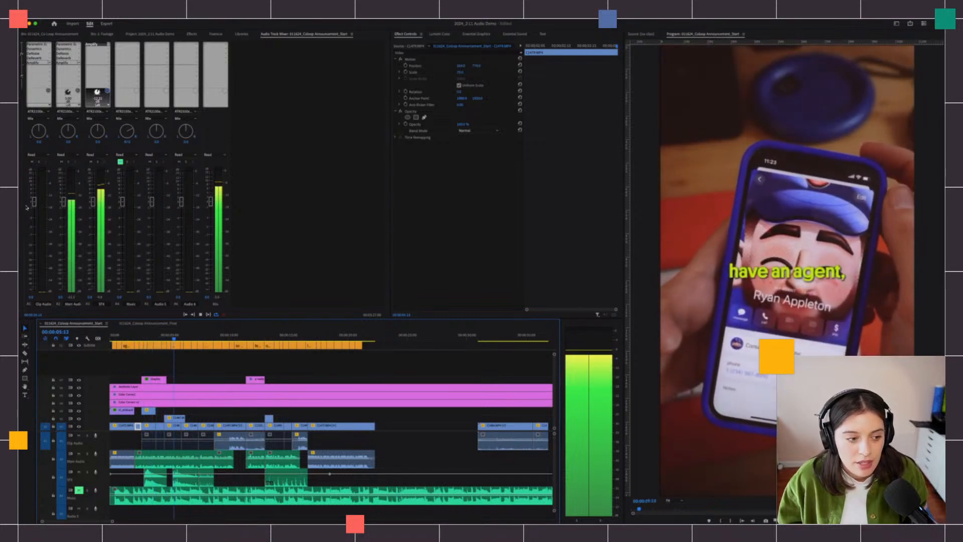
{"action": "key", "text": "space"}
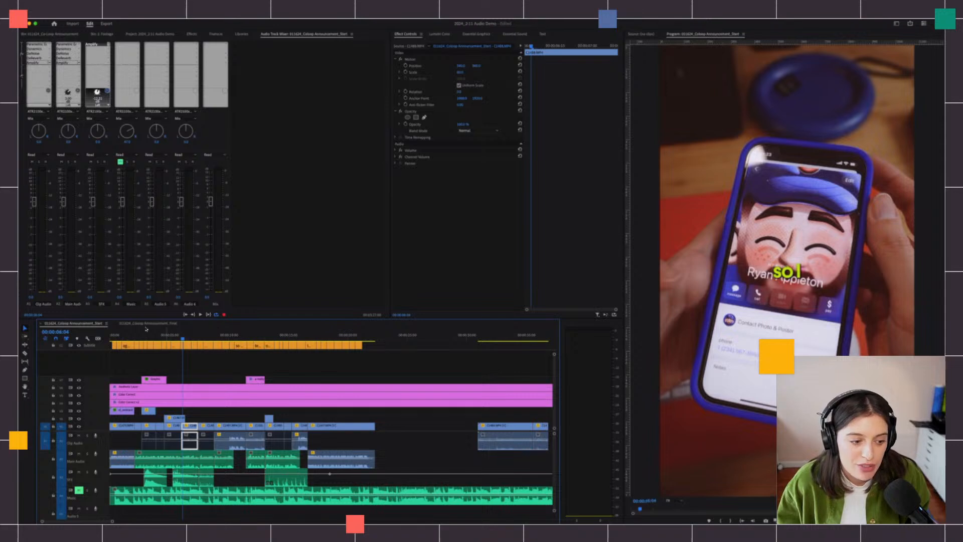
{"action": "left_click", "coordinate": [131, 338]}
{"action": "key", "text": "space"}
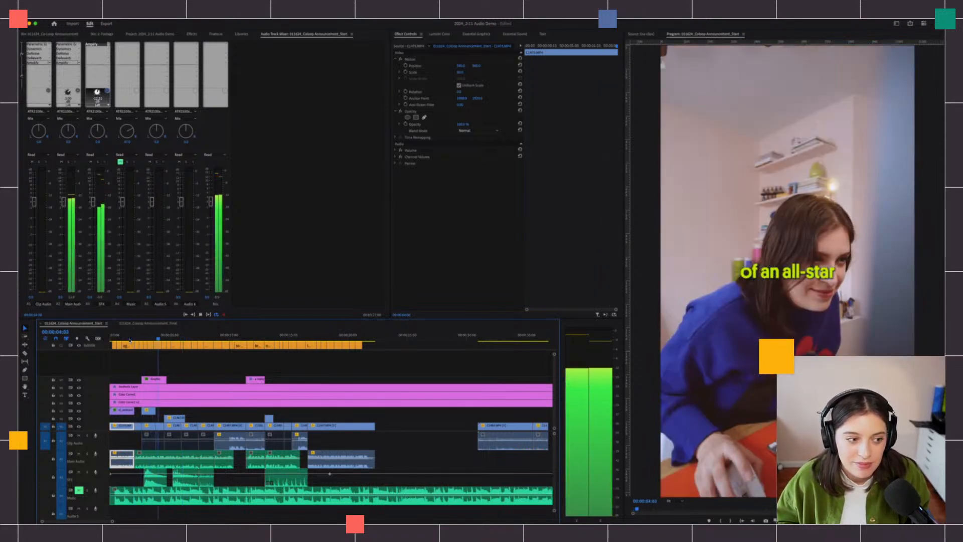
{"action": "key", "text": "space"}
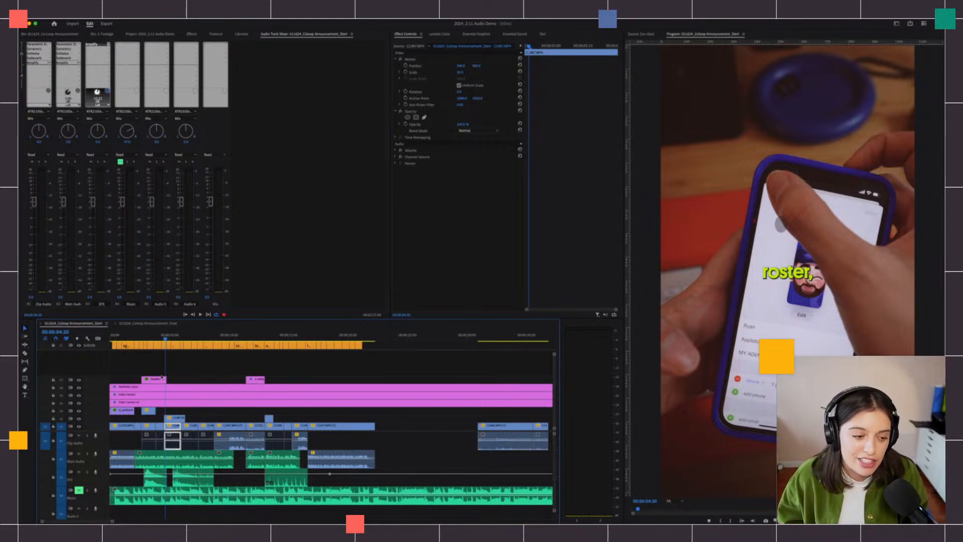
{"action": "left_click", "coordinate": [135, 338]}
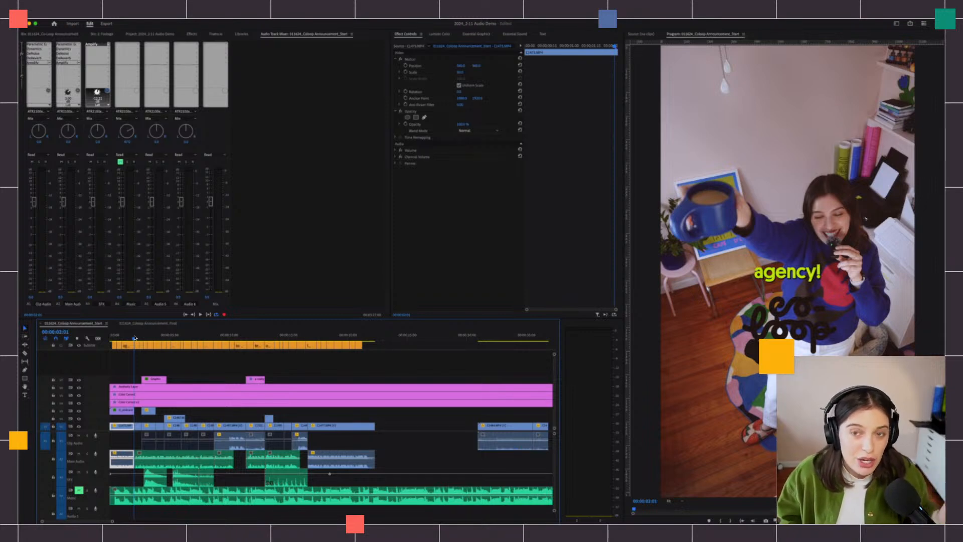
- Switch the SFX track to Write automation and drag the playhead back to 00:00:00:00
{"action": "left_click", "coordinate": [92, 155]}
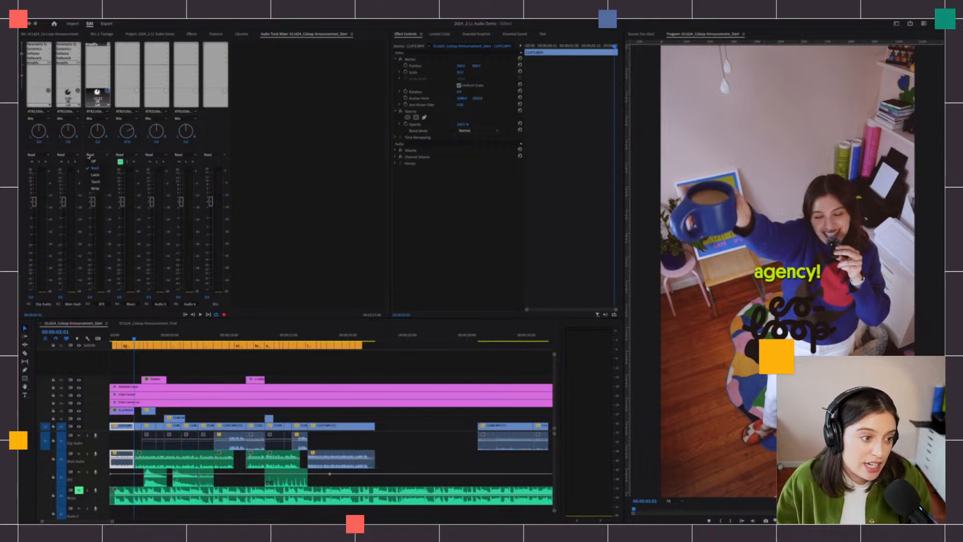
{"action": "left_click", "coordinate": [95, 188]}
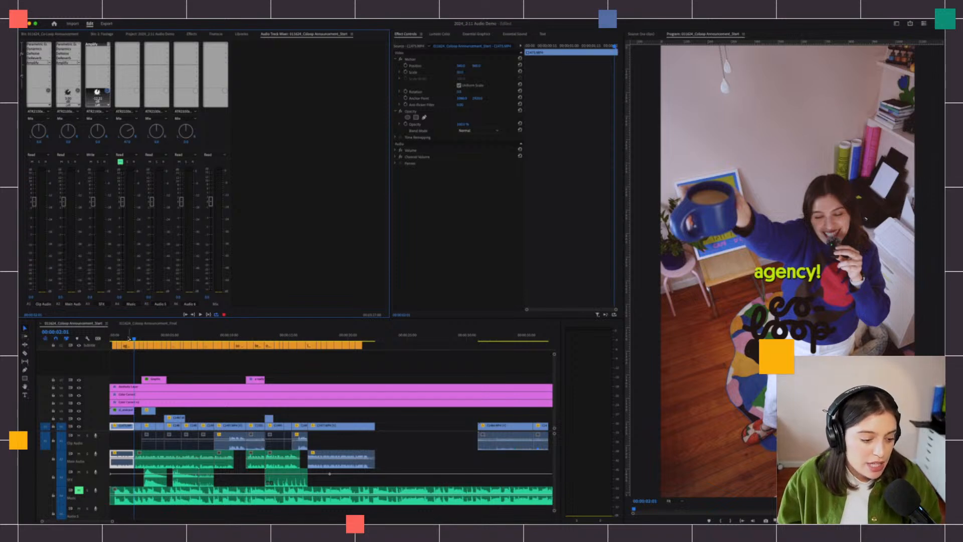
{"action": "left_click_drag", "start_coordinate": [132, 338], "coordinate": [110, 338]}
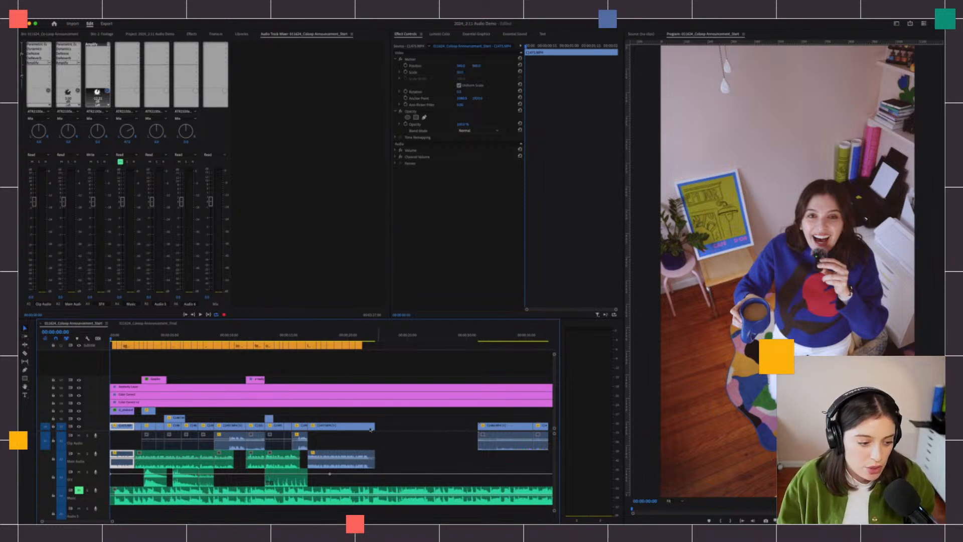
- Raise the video/audio divider, expand the audio tracks, zoom out, and widen and heighten the Timeline panel
{"action": "left_click_drag", "start_coordinate": [67, 431], "coordinate": [70, 361]}
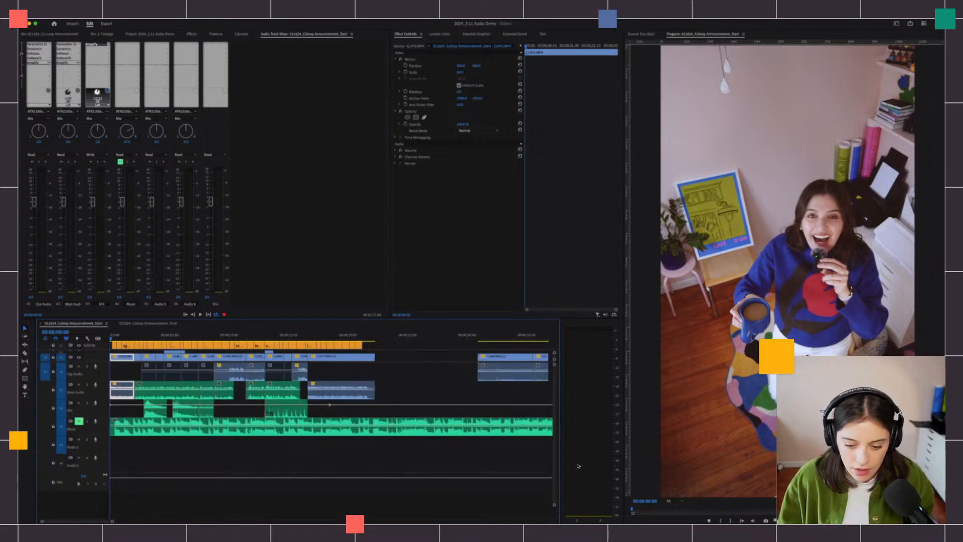
{"action": "left_click_drag", "start_coordinate": [555, 364], "coordinate": [553, 367]}
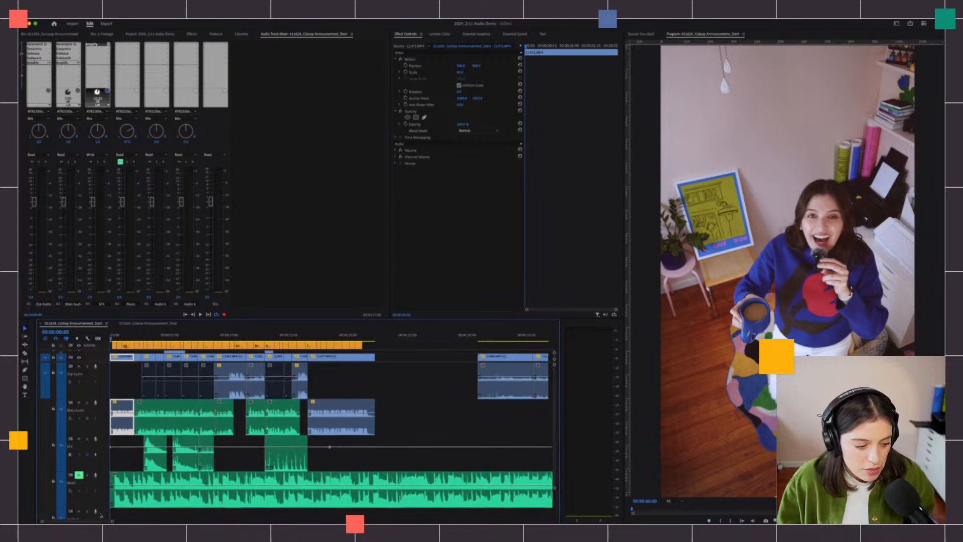
{"action": "left_click_drag", "start_coordinate": [112, 521], "coordinate": [84, 522]}
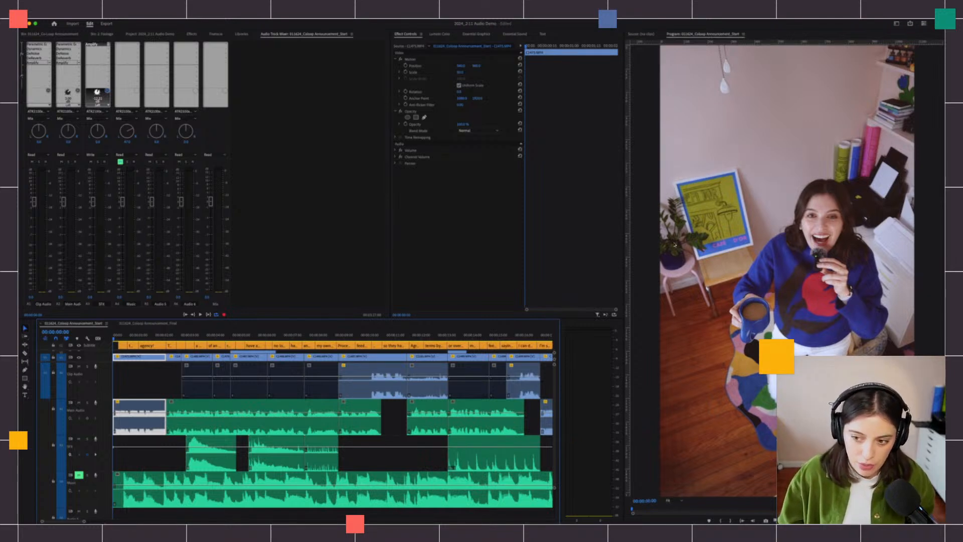
{"action": "left_click_drag", "start_coordinate": [630, 246], "coordinate": [707, 243]}
{"action": "left_click_drag", "start_coordinate": [561, 343], "coordinate": [606, 344]}
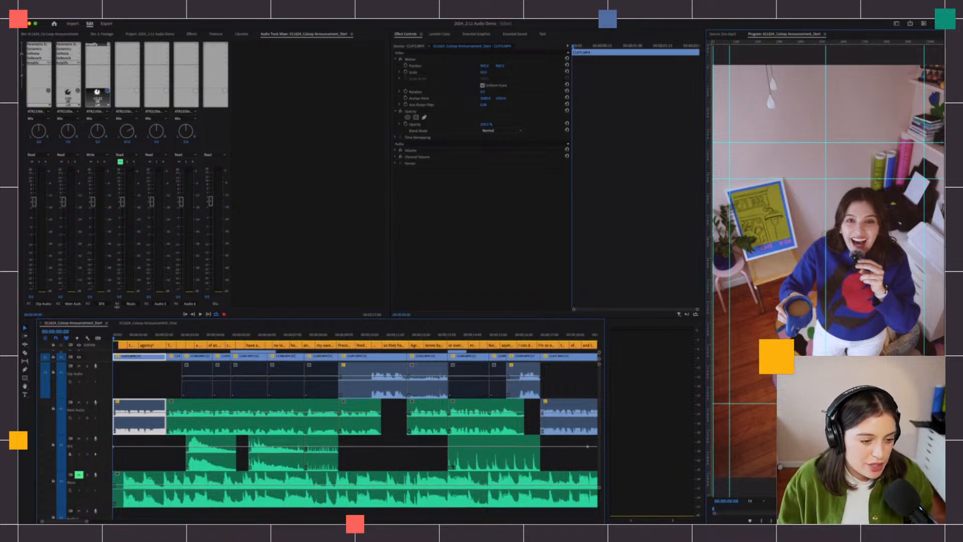
{"action": "left_click_drag", "start_coordinate": [121, 318], "coordinate": [121, 308]}
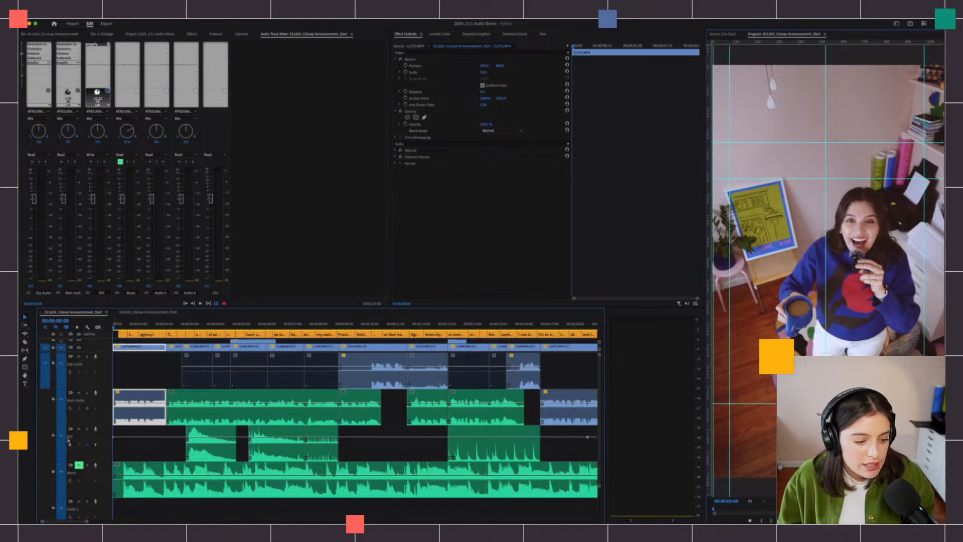
{"action": "left_click_drag", "start_coordinate": [569, 445], "coordinate": [206, 461]}
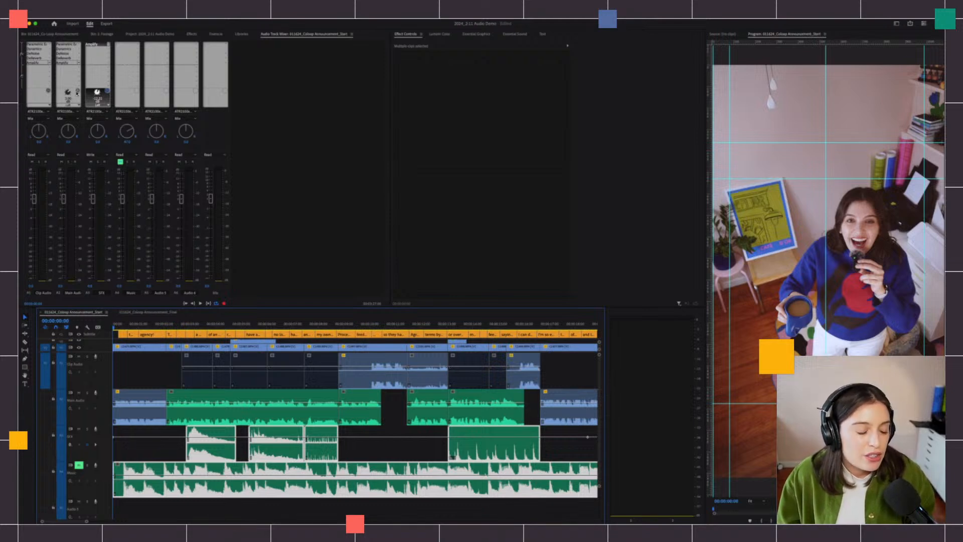
- Play the sequence while dragging the SFX fader down to record lowered volume, then inspect the keyframes
{"action": "left_click", "coordinate": [95, 156]}
{"action": "left_click", "coordinate": [94, 185]}
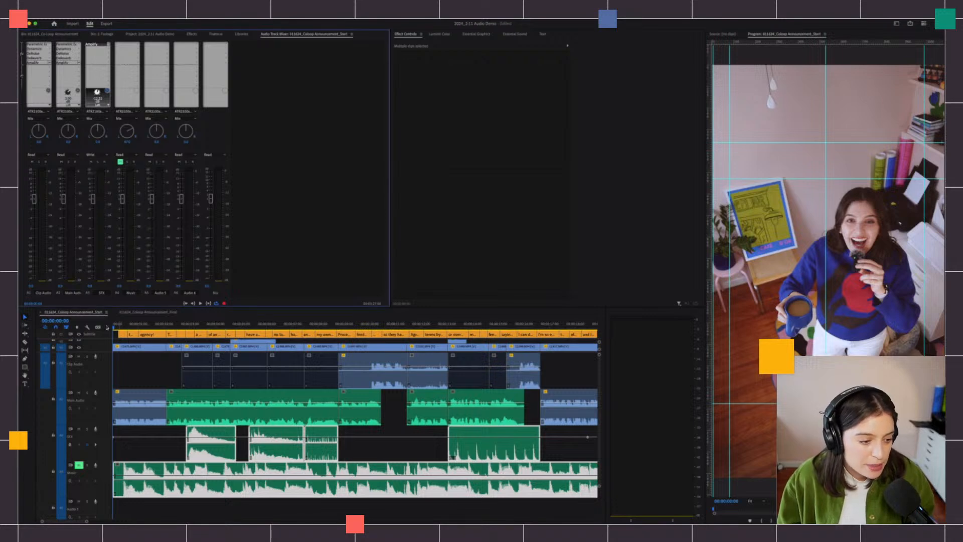
{"action": "left_click", "coordinate": [140, 406]}
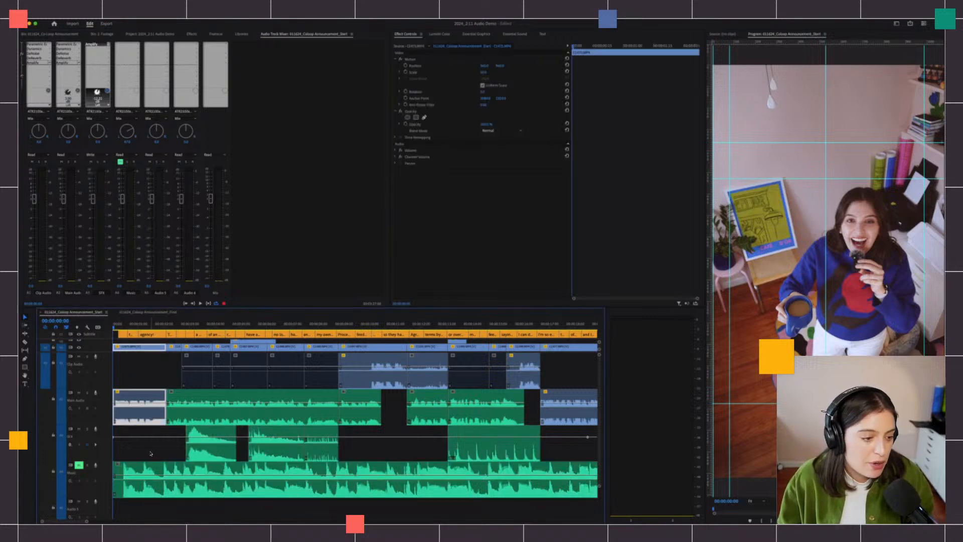
{"action": "left_click", "coordinate": [92, 201]}
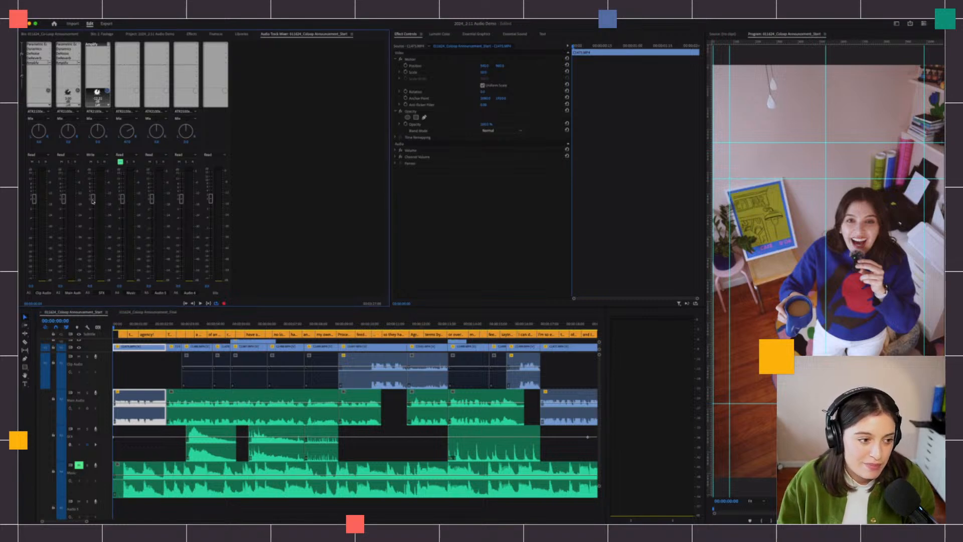
{"action": "key", "text": "space"}
{"action": "left_click_drag", "start_coordinate": [93, 201], "coordinate": [108, 169]}
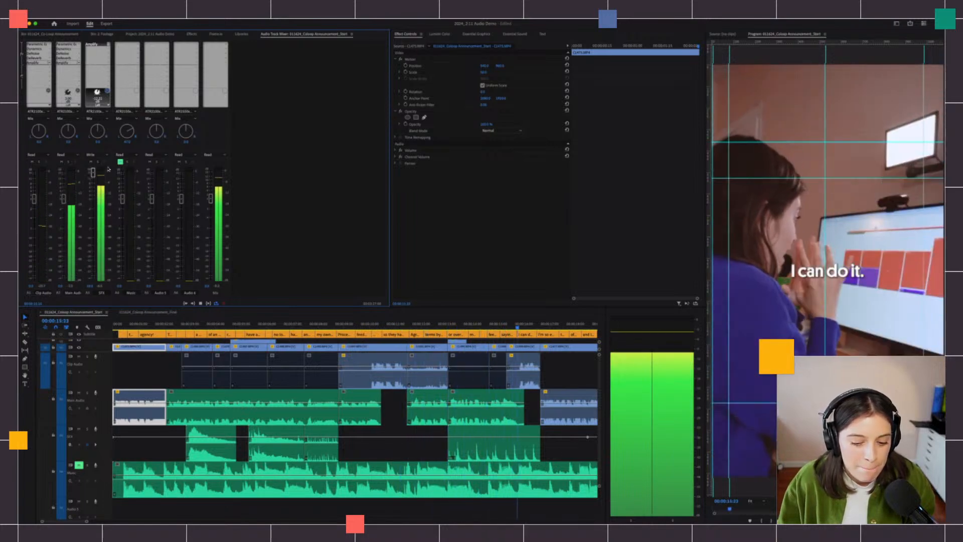
{"action": "key", "text": "space"}
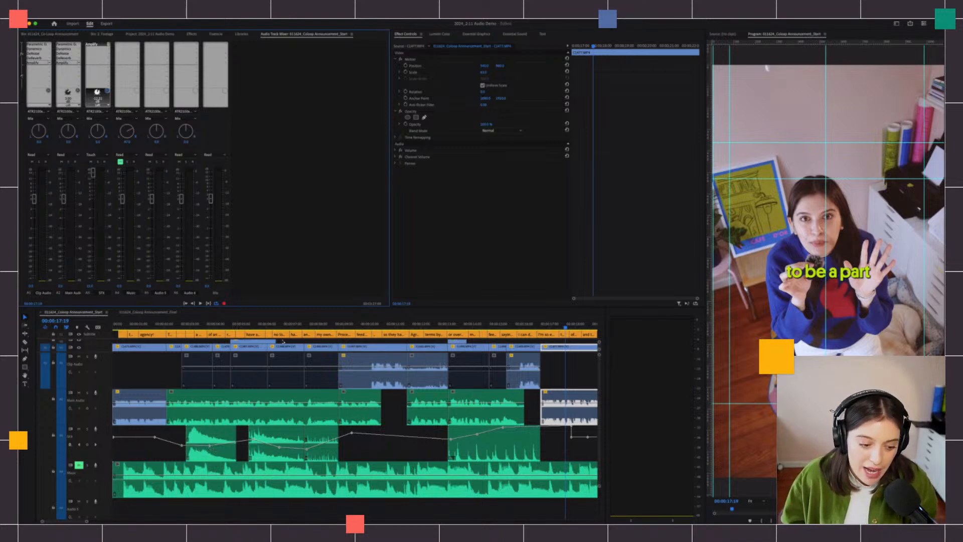
{"action": "scroll", "coordinate": [210, 450], "scroll_direction": "up", "scroll_amount": 5, "text": "alt"}
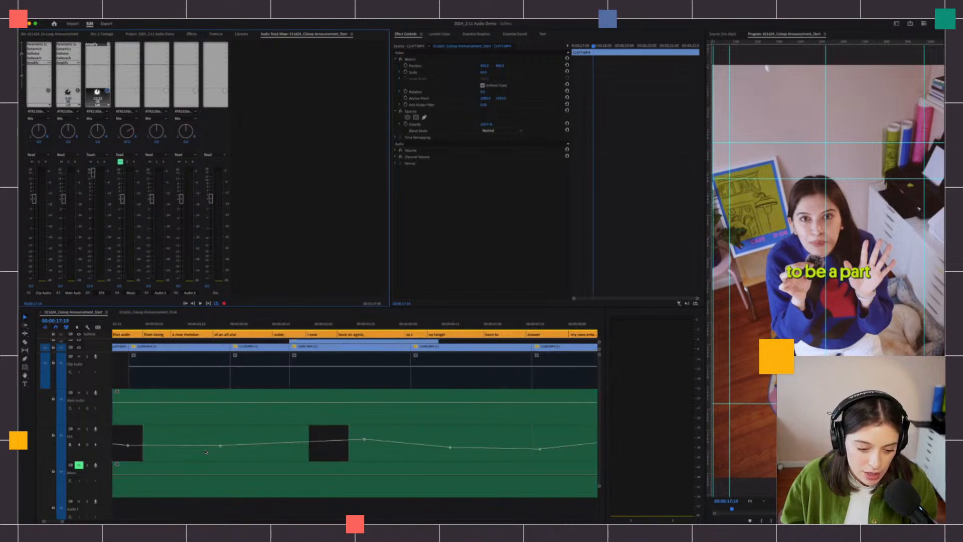
{"action": "left_click", "coordinate": [221, 446]}
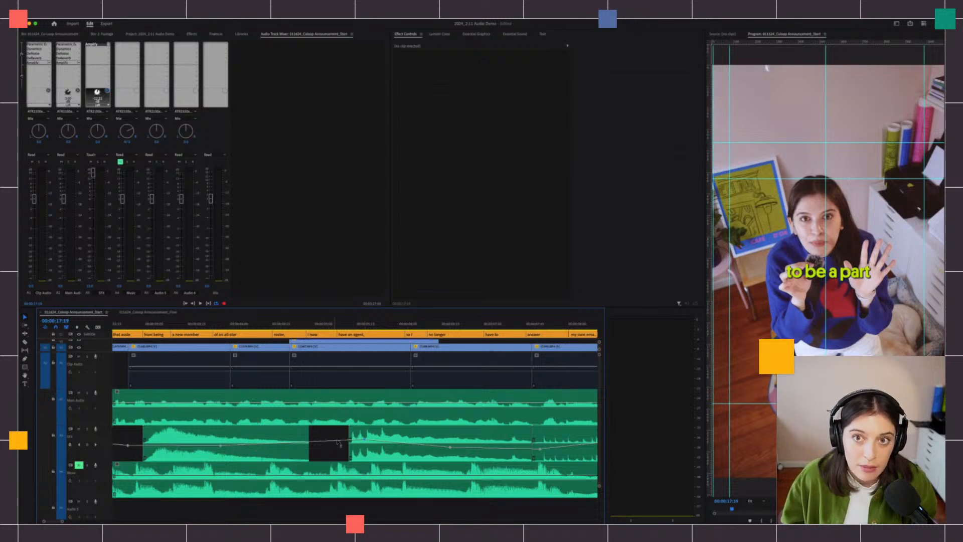
{"action": "scroll", "coordinate": [309, 443], "scroll_direction": "down", "scroll_amount": 2, "text": "alt"}
{"action": "scroll", "coordinate": [309, 444], "scroll_direction": "down", "scroll_amount": 4, "text": "alt"}
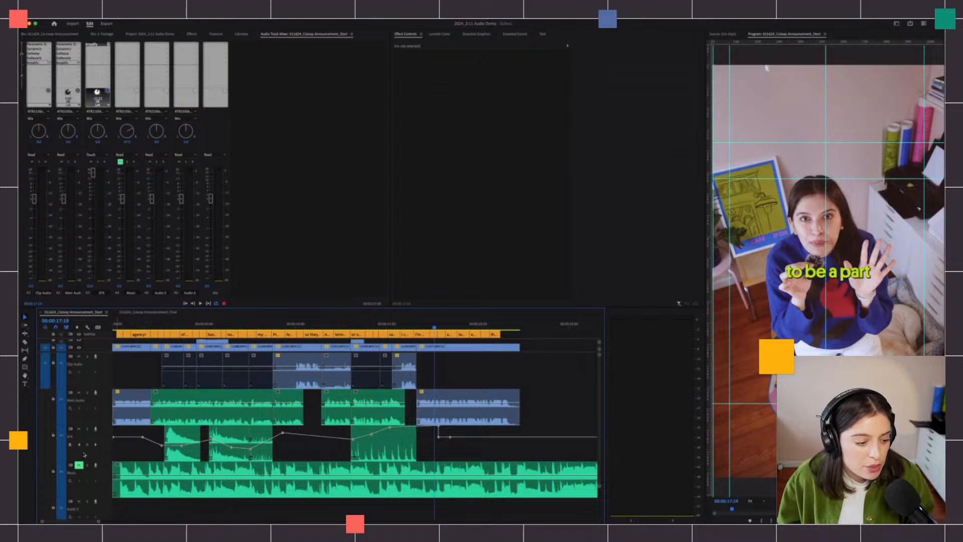
- Set the SFX track's keyframe display to Clip Keyframes
{"action": "right_click", "coordinate": [85, 469]}
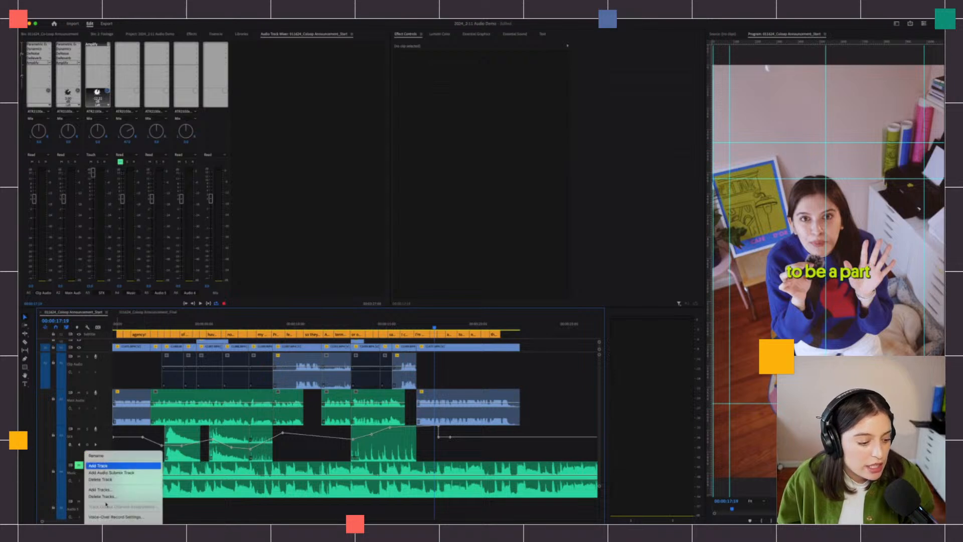
{"action": "left_click", "coordinate": [70, 445]}
{"action": "left_click", "coordinate": [70, 446]}
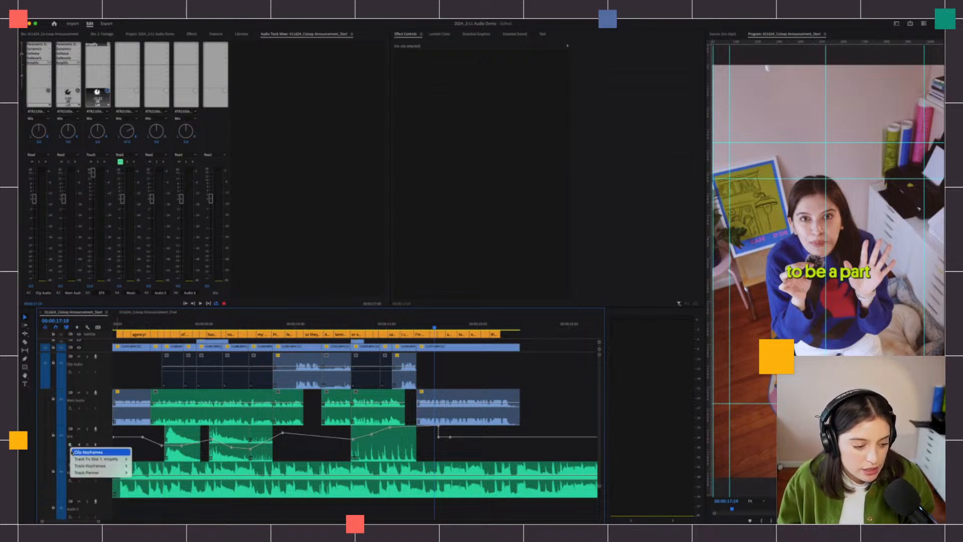
{"action": "left_click", "coordinate": [74, 452]}
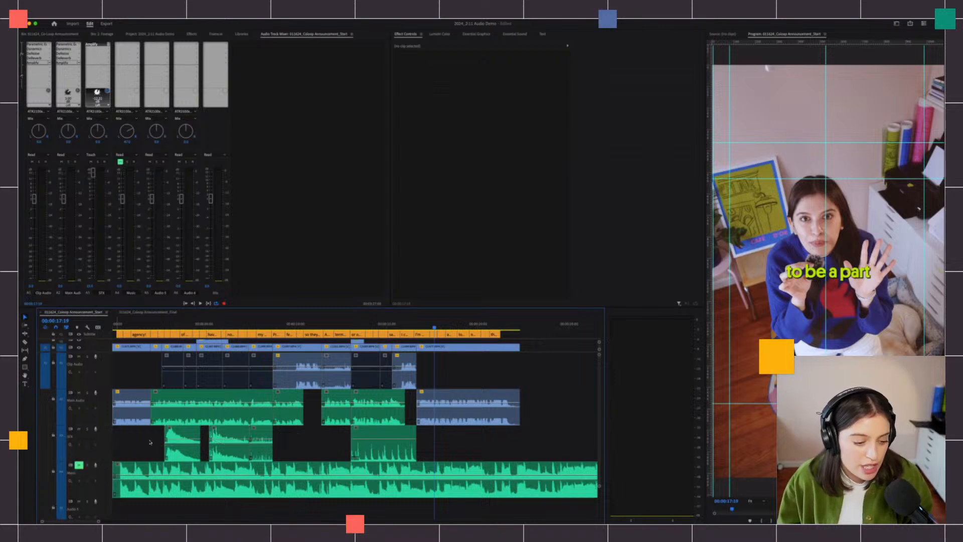
- Alt-drag the first SFX clip down onto Audio 5 and select the new copy
{"action": "left_click_drag", "start_coordinate": [191, 457], "coordinate": [183, 512]}
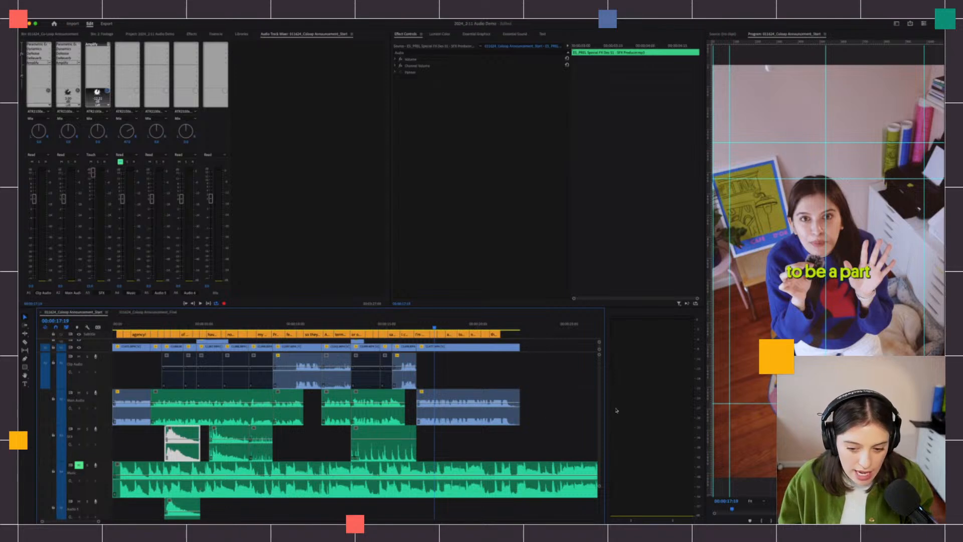
{"action": "scroll", "coordinate": [599, 393], "scroll_direction": "down", "scroll_amount": 2}
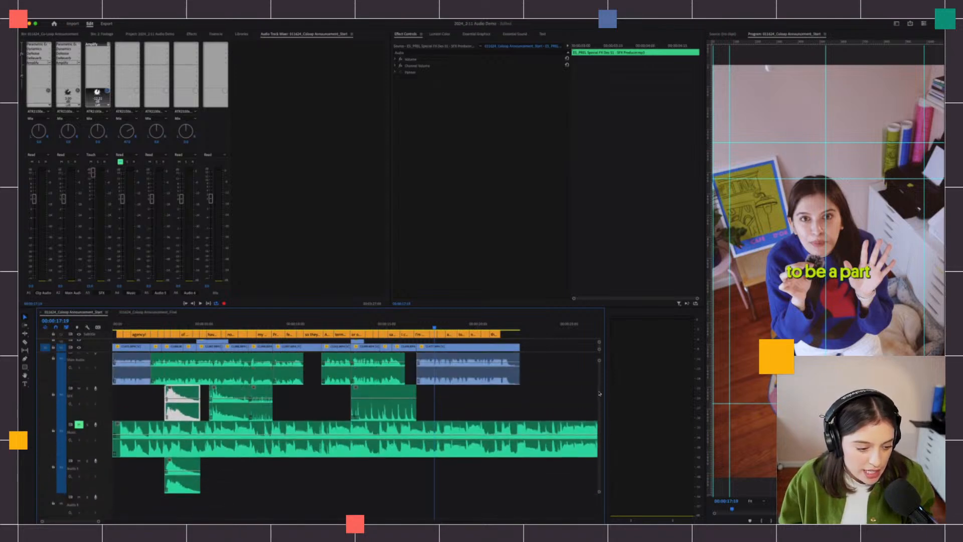
{"action": "scroll", "coordinate": [599, 393], "scroll_direction": "up", "scroll_amount": 1}
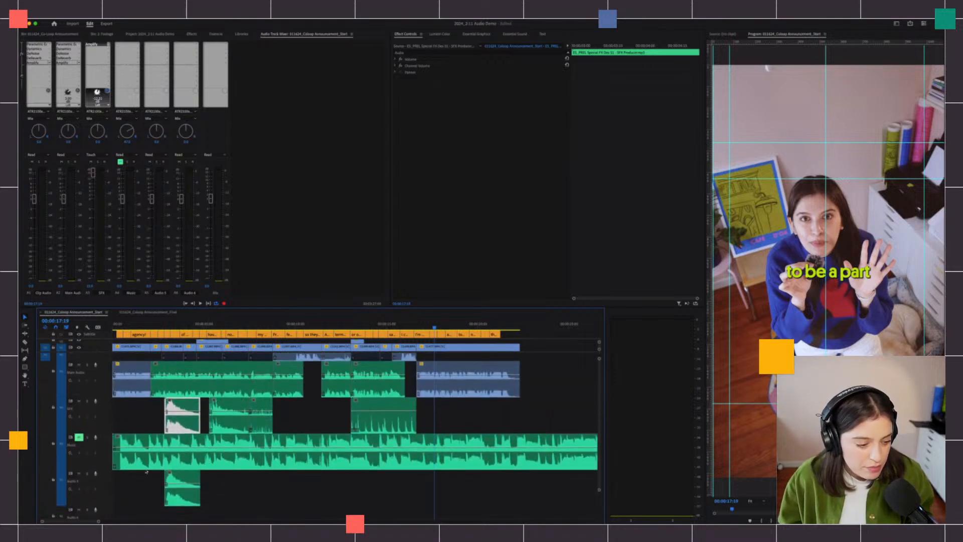
{"action": "left_click", "coordinate": [178, 467]}
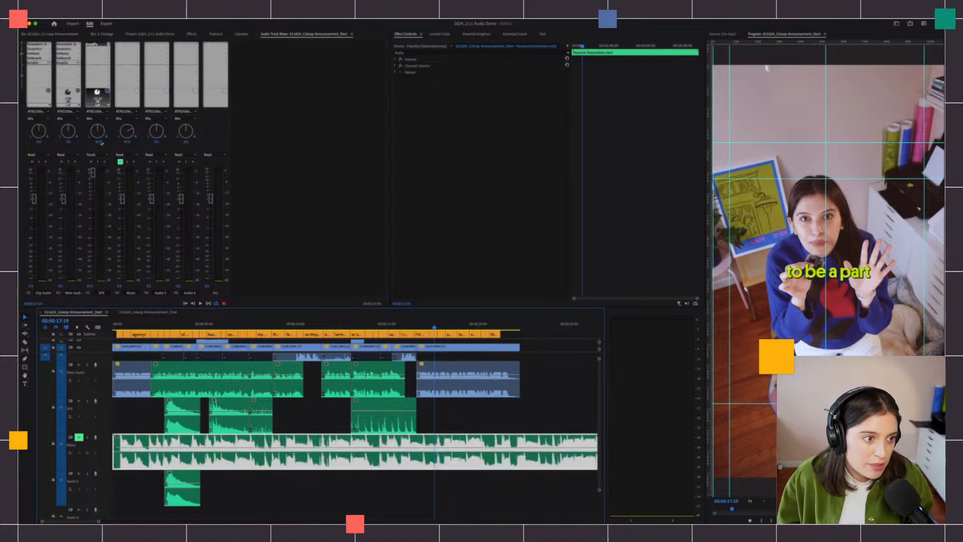
{"action": "left_click", "coordinate": [176, 495]}
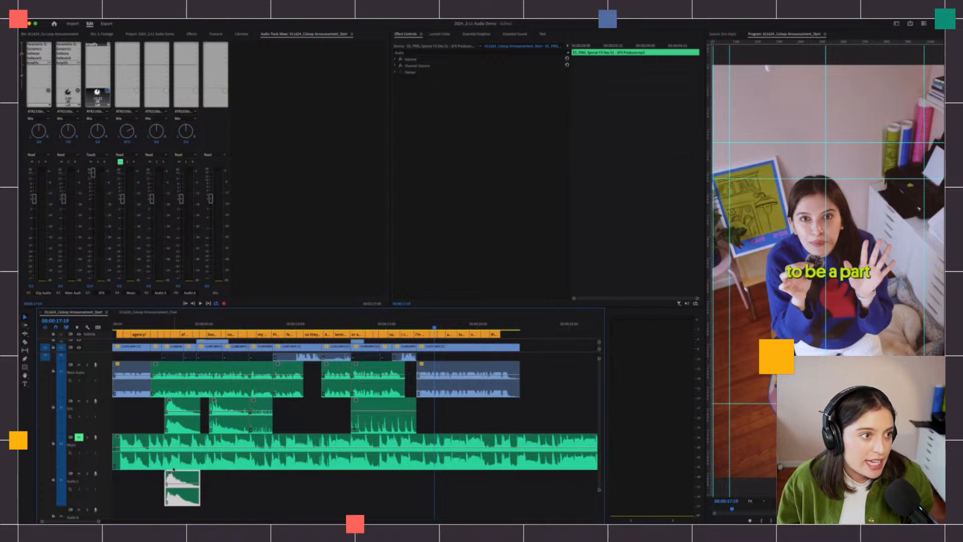
- Enable minimum time interval thinning at 20 ms in Audio preferences, then move the playhead earlier
{"action": "left_click", "coordinate": [44, 15]}
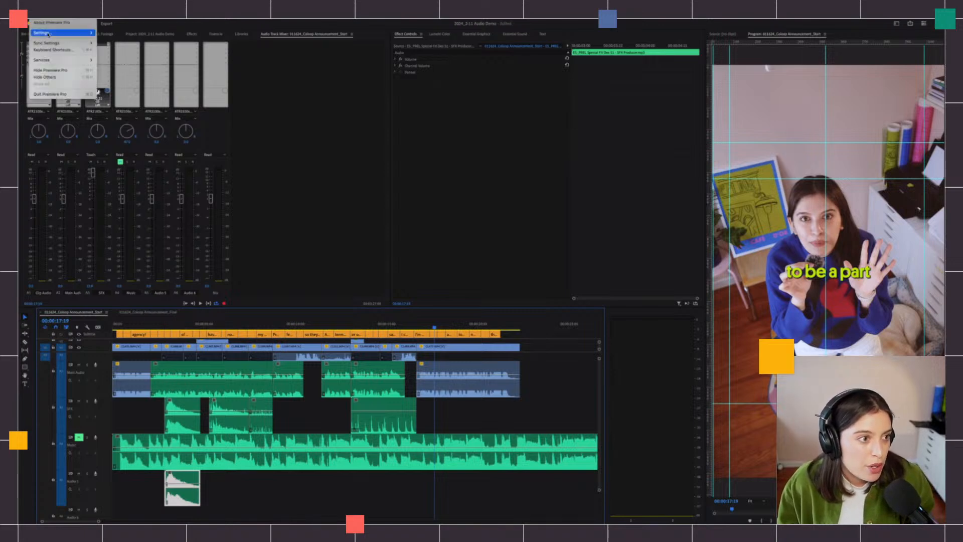
{"action": "mouse_move", "coordinate": [60, 33]}
{"action": "left_click", "coordinate": [130, 46]}
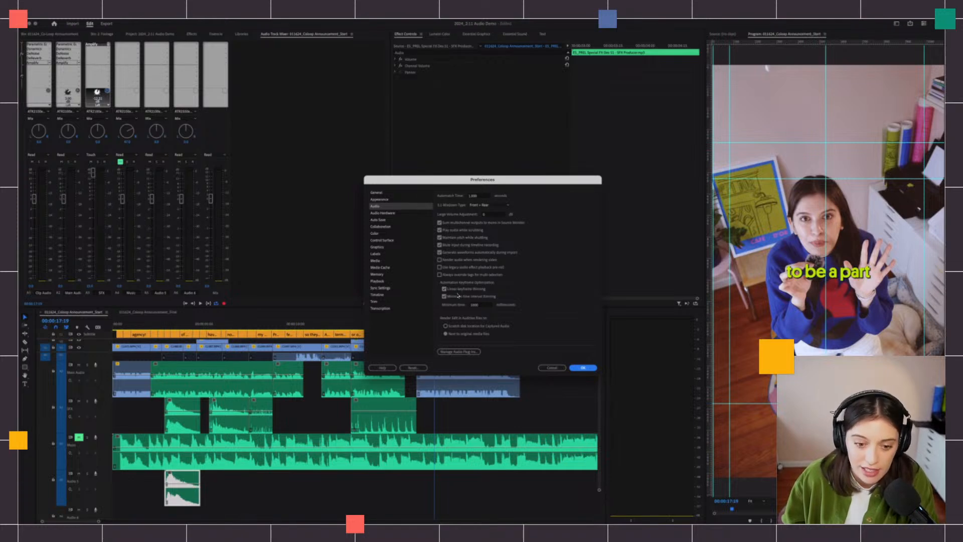
{"action": "left_click", "coordinate": [444, 296]}
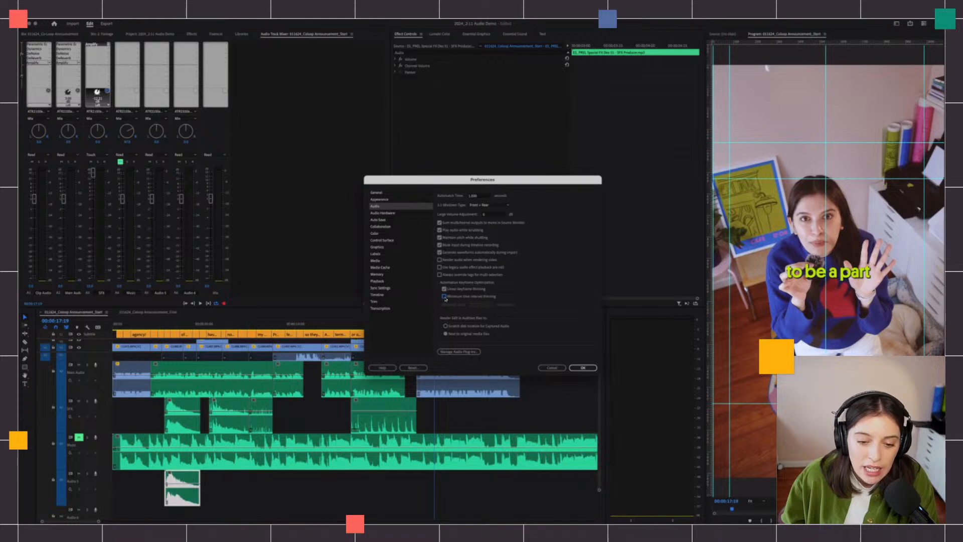
{"action": "left_click", "coordinate": [444, 296]}
{"action": "left_click", "coordinate": [471, 305]}
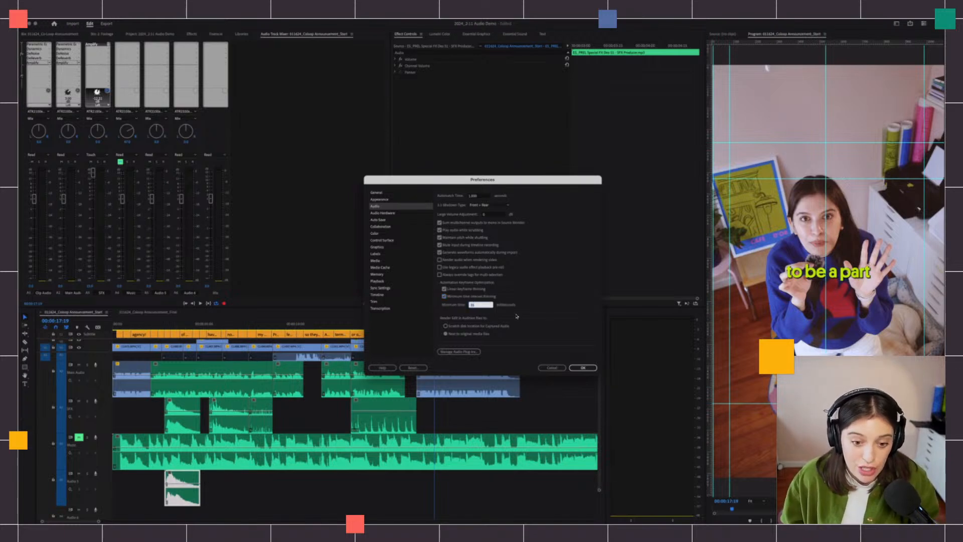
{"action": "left_click", "coordinate": [478, 304]}
{"action": "left_click", "coordinate": [542, 316]}
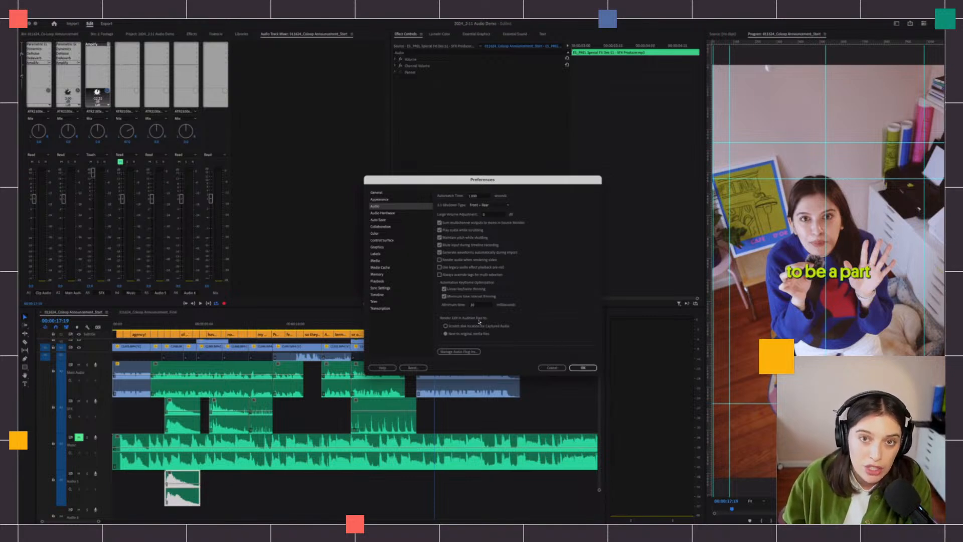
{"action": "left_click", "coordinate": [583, 368]}
{"action": "left_click", "coordinate": [152, 321]}
{"action": "left_click", "coordinate": [156, 346]}
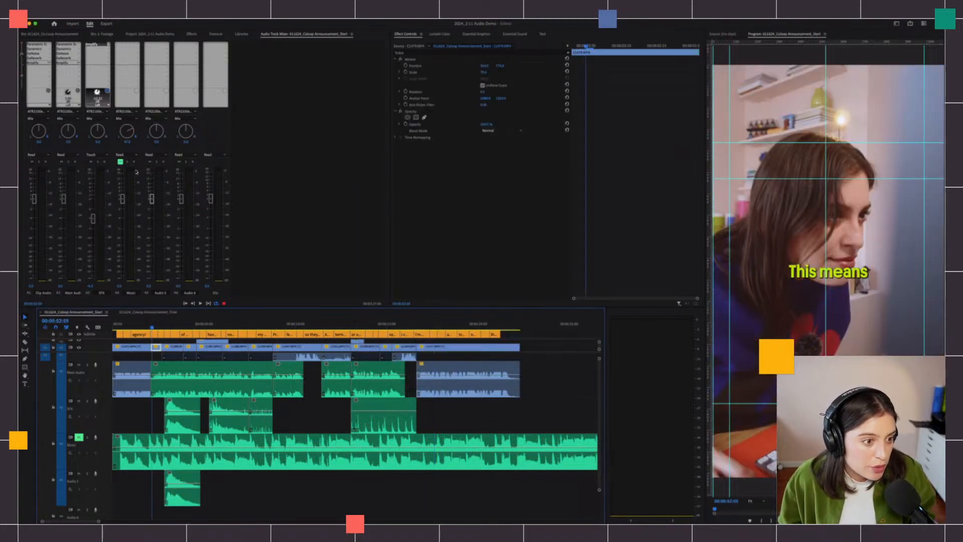
- Set Audio 5 to Write, then play from Home while pulling its fader down, stopping around six seconds
{"action": "left_click", "coordinate": [153, 156]}
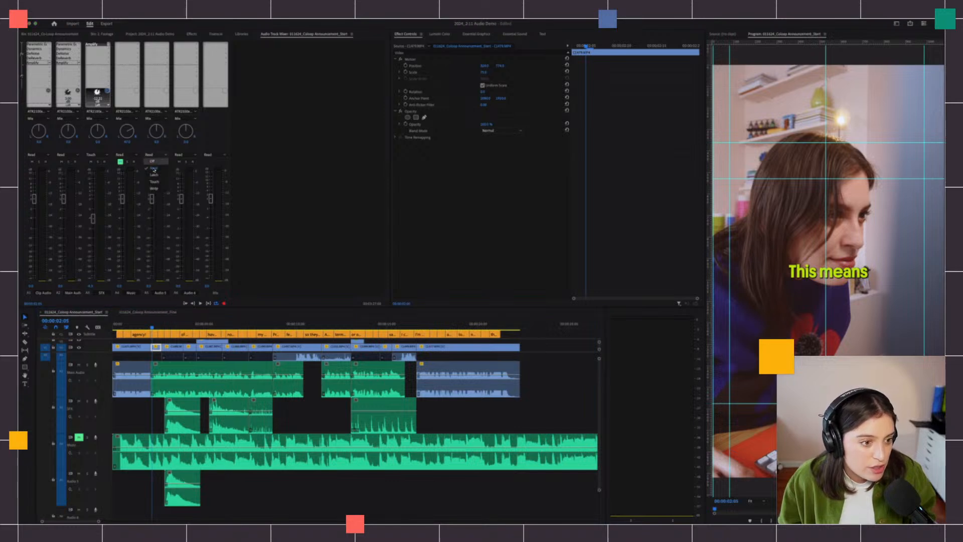
{"action": "left_click", "coordinate": [154, 188]}
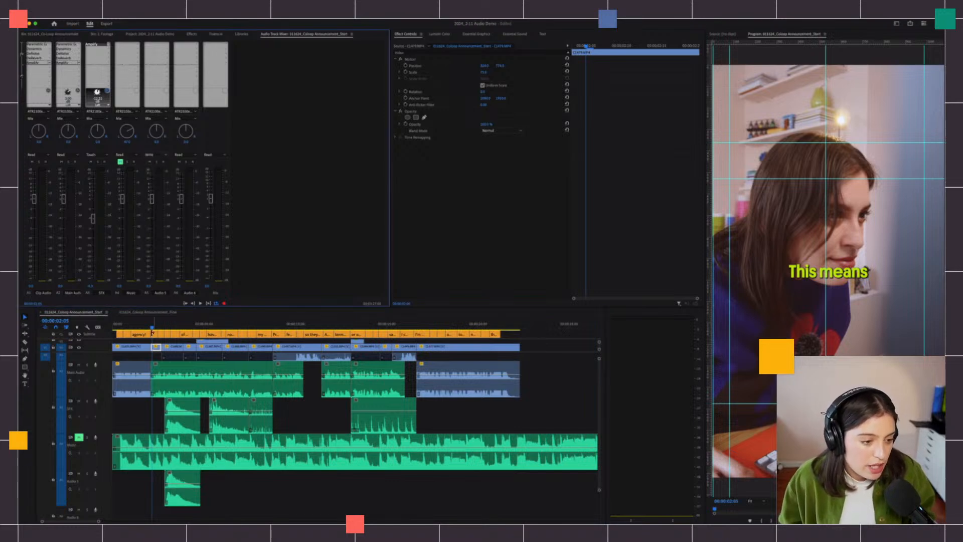
{"action": "key", "text": "Home"}
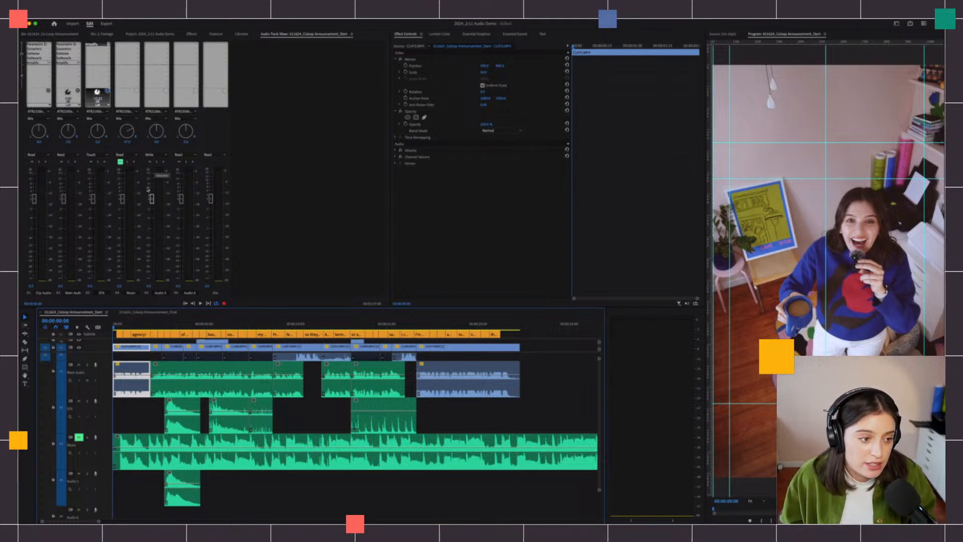
{"action": "key", "text": "space"}
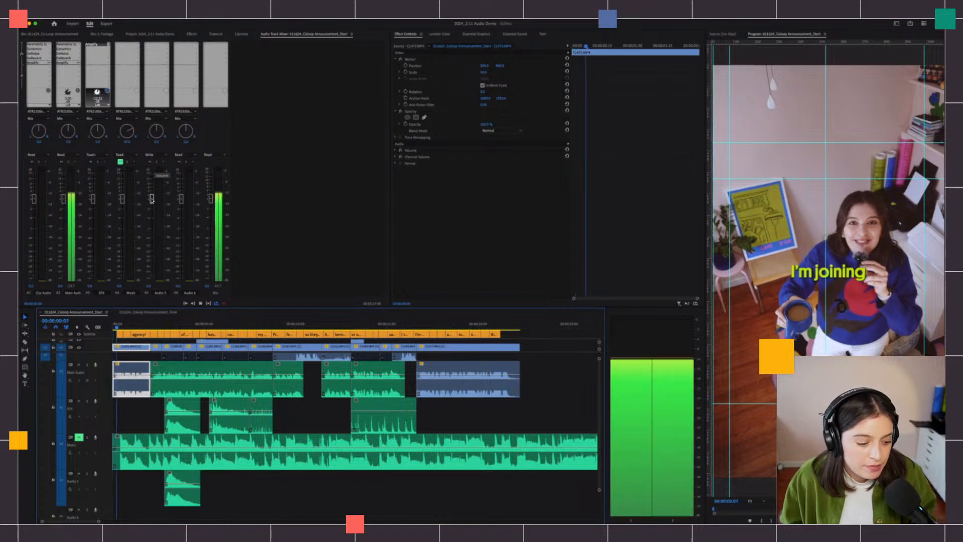
{"action": "left_click_drag", "start_coordinate": [151, 204], "coordinate": [152, 245]}
{"action": "key", "text": "space"}
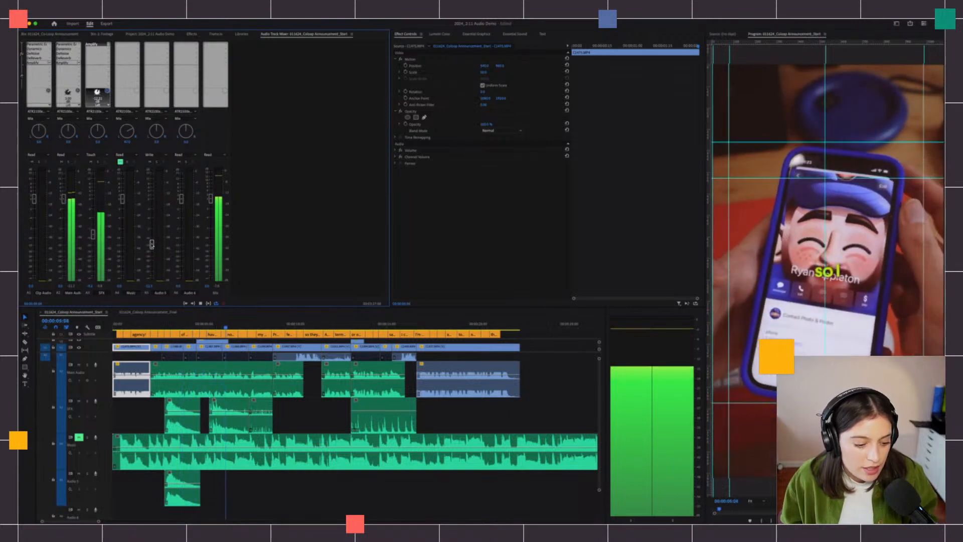
- Show Track Keyframes > Volume on the Audio 5 track
{"action": "left_click", "coordinate": [71, 489]}
{"action": "mouse_move", "coordinate": [81, 503]}
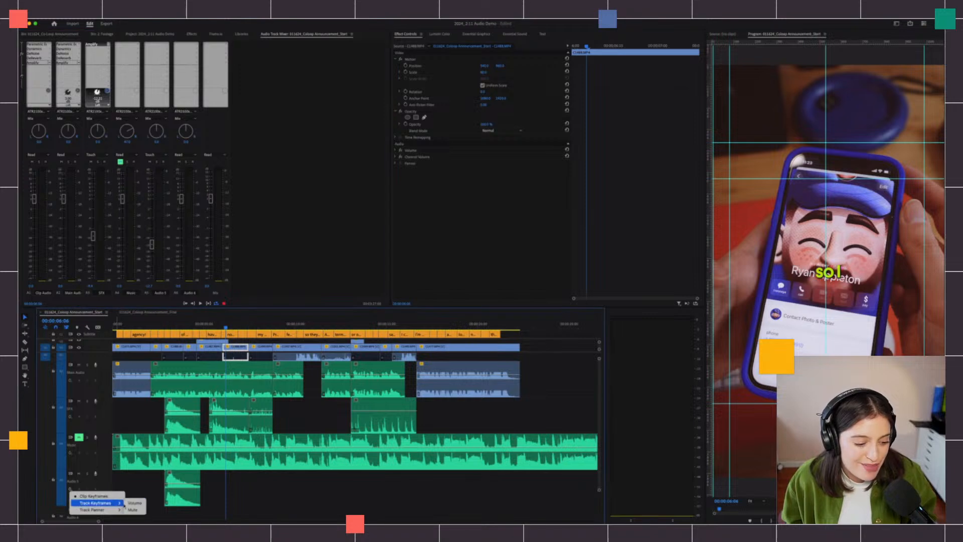
{"action": "left_click", "coordinate": [73, 492]}
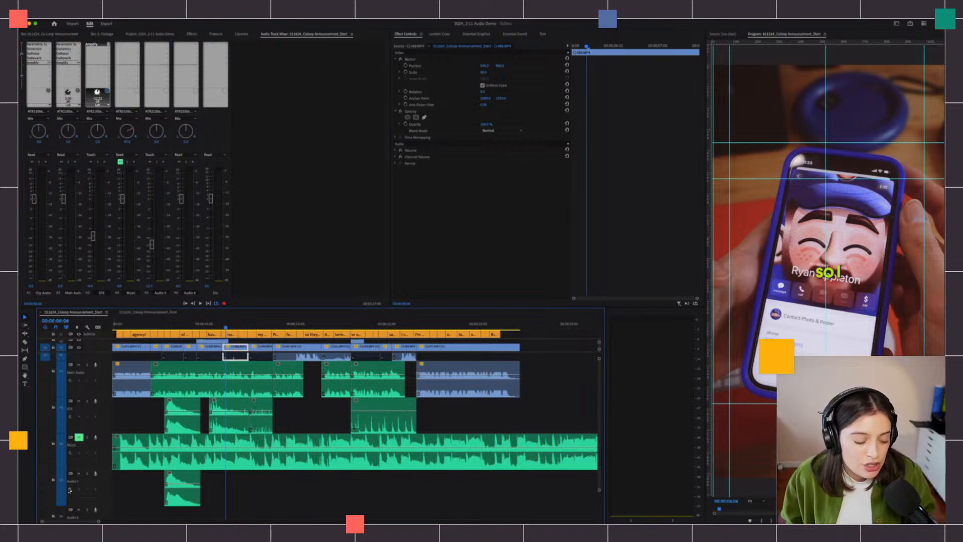
{"action": "left_click", "coordinate": [70, 492]}
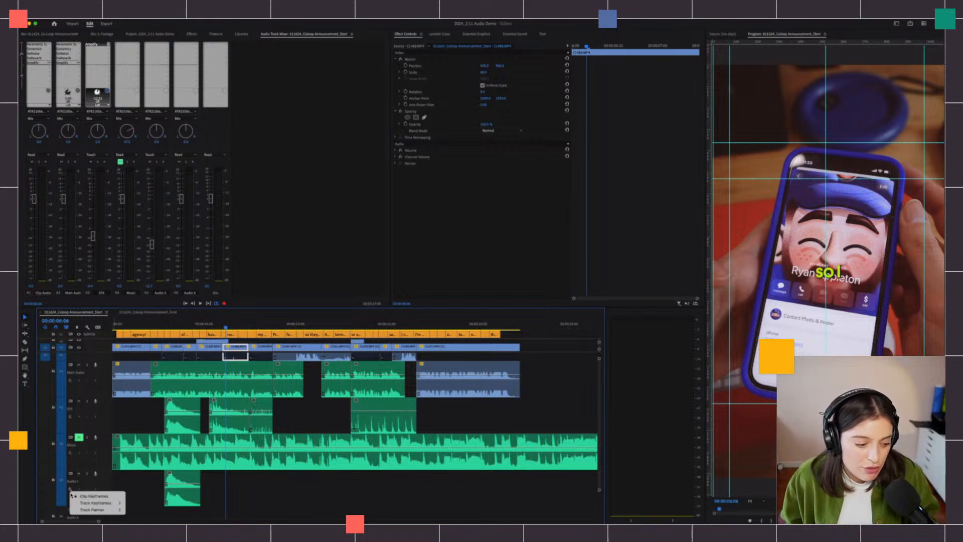
{"action": "mouse_move", "coordinate": [103, 503]}
{"action": "left_click", "coordinate": [134, 504]}
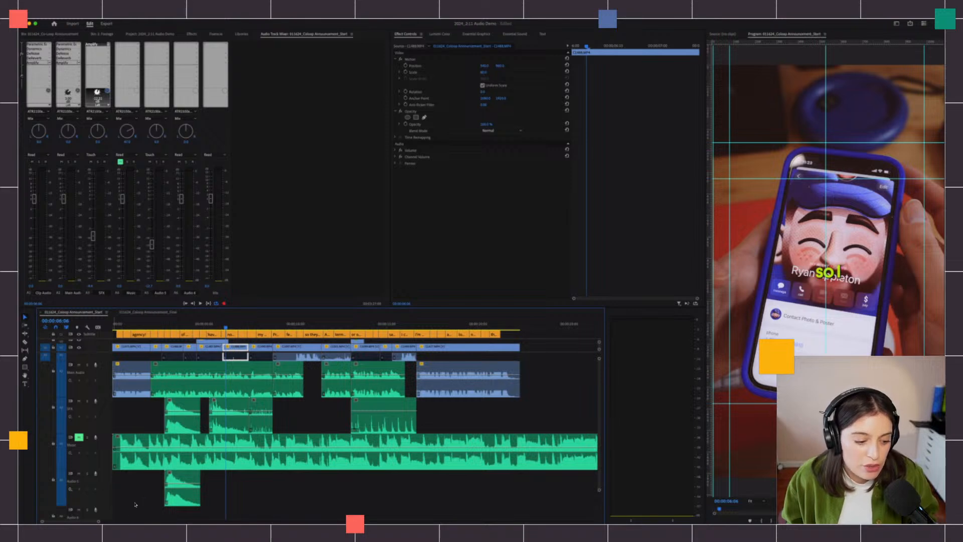
- Show the volume keyframes on the SFX track as well
{"action": "scroll", "coordinate": [134, 448], "scroll_direction": "up", "scroll_amount": 3}
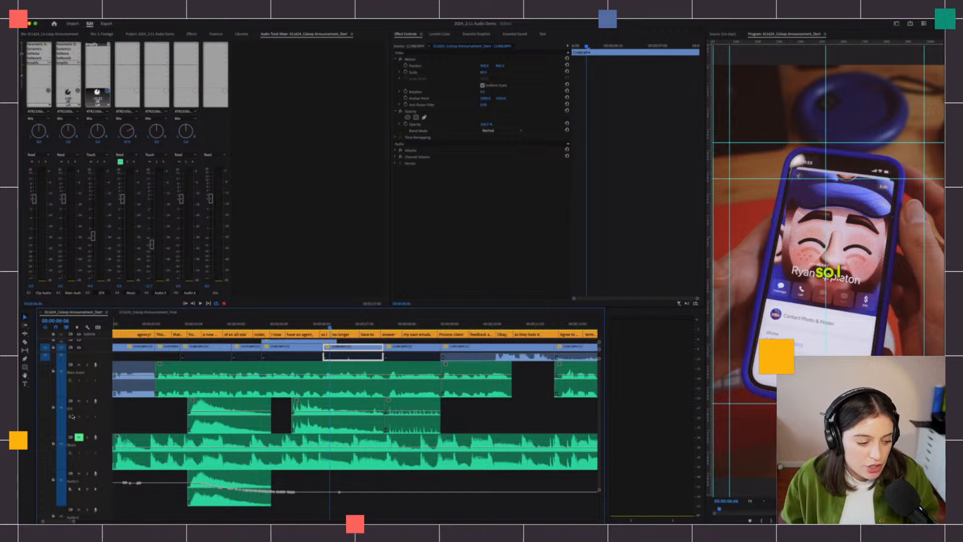
{"action": "left_click", "coordinate": [73, 416]}
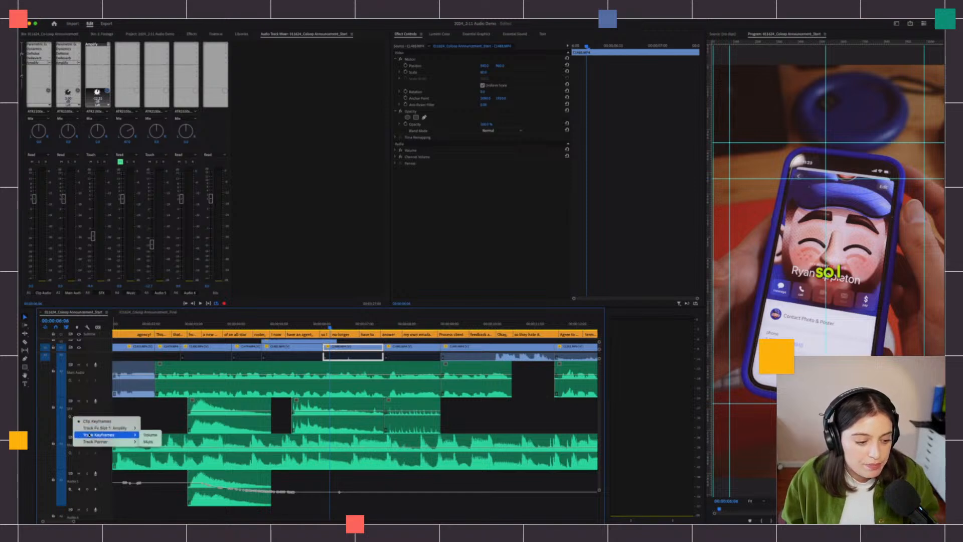
{"action": "left_click", "coordinate": [154, 437]}
{"action": "scroll", "coordinate": [177, 431], "scroll_direction": "down", "scroll_amount": 2}
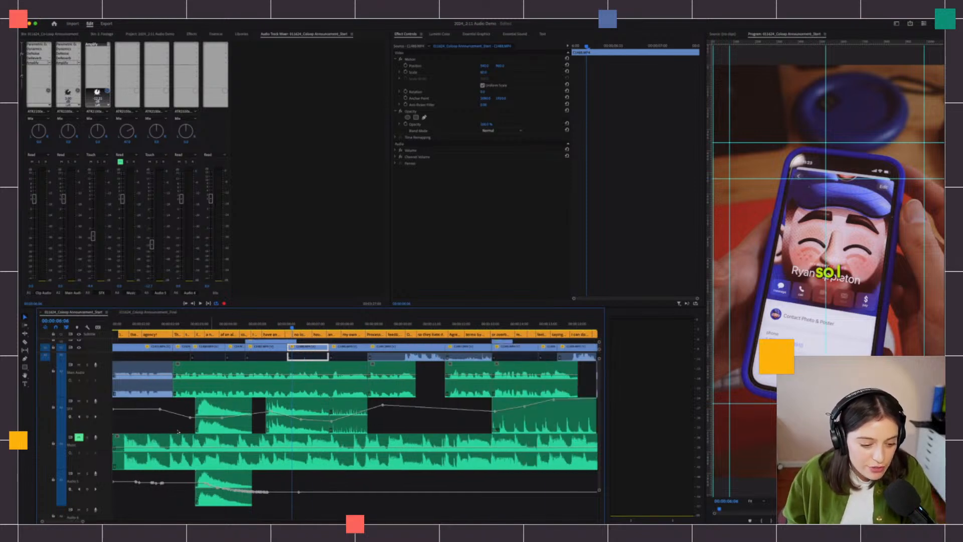
{"action": "scroll", "coordinate": [155, 441], "scroll_direction": "up", "scroll_amount": 4}
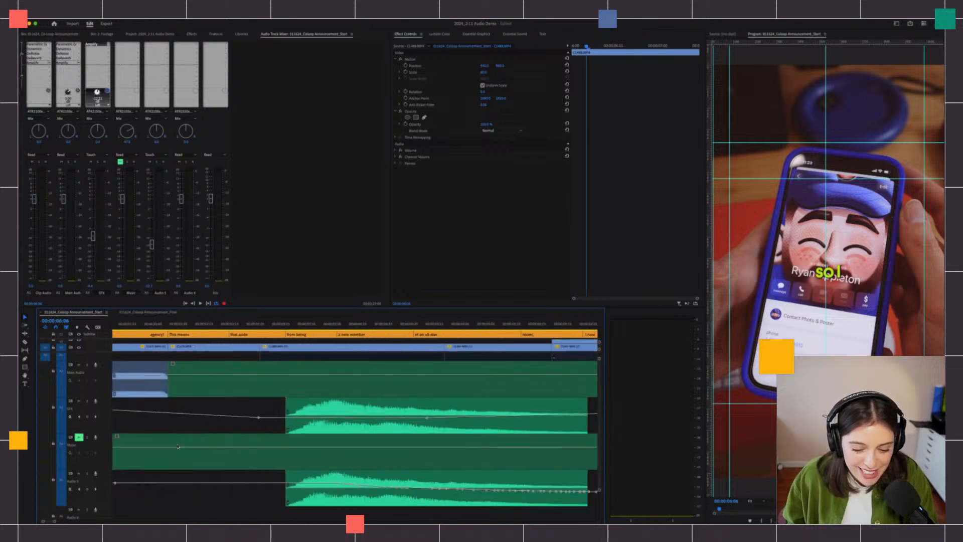
{"action": "scroll", "coordinate": [178, 446], "scroll_direction": "down", "scroll_amount": 1}
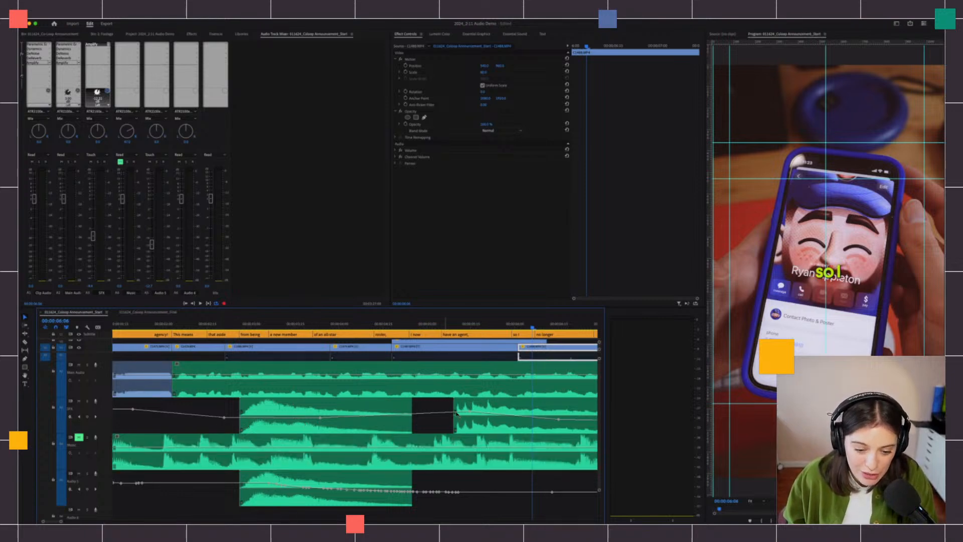
- Raise the low Audio 5 volume keyframe and move two SFX volume keyframes to smooth the line
{"action": "left_click", "coordinate": [268, 484]}
{"action": "left_click_drag", "start_coordinate": [263, 502], "coordinate": [266, 483]}
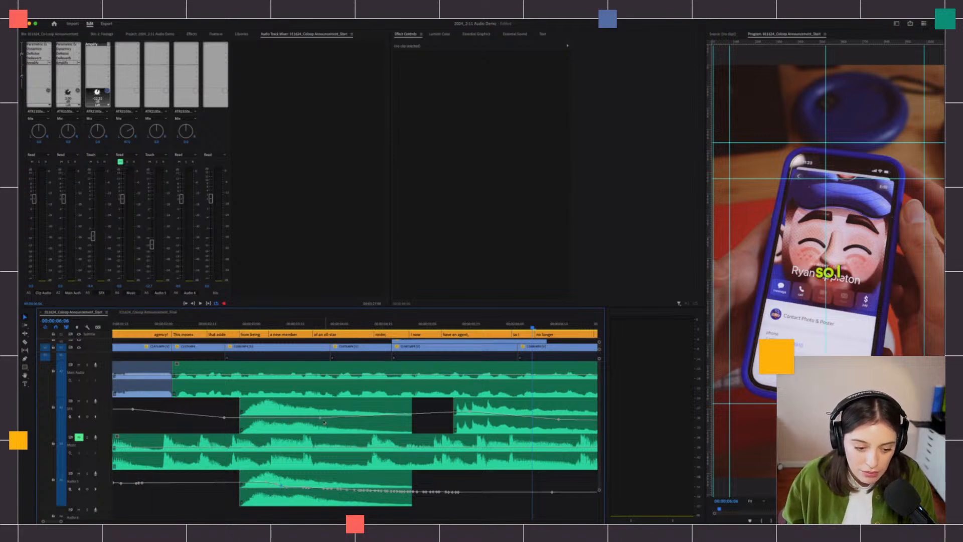
{"action": "left_click_drag", "start_coordinate": [320, 417], "coordinate": [276, 403]}
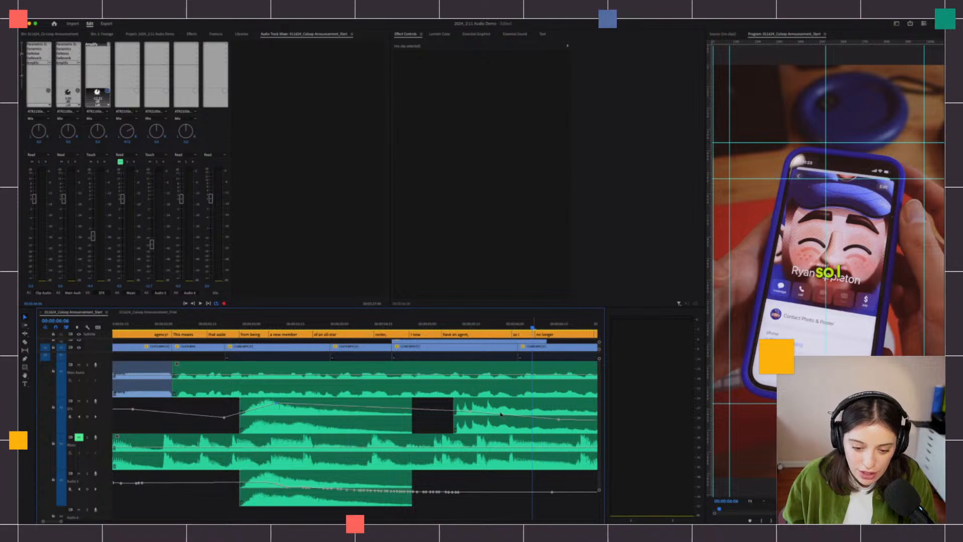
{"action": "left_click_drag", "start_coordinate": [472, 412], "coordinate": [471, 419]}
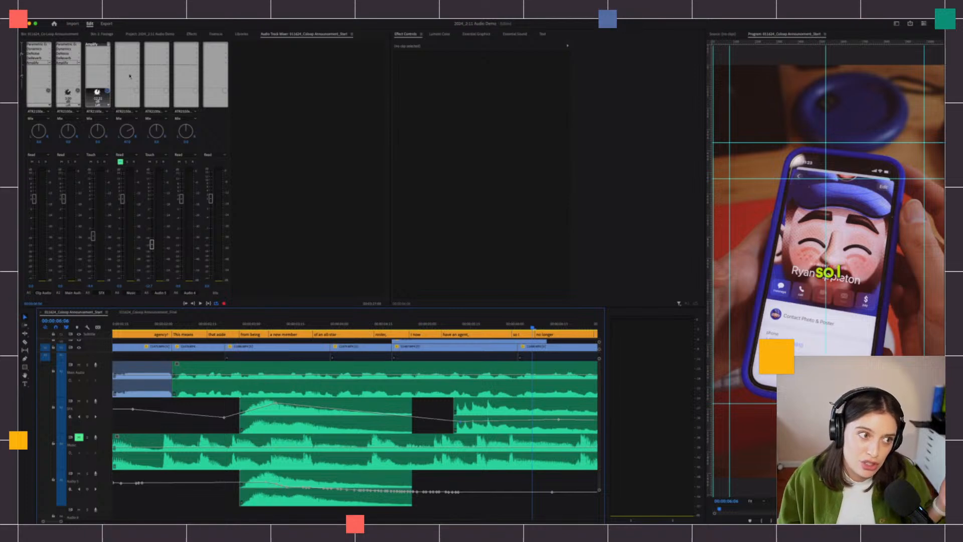
- Change the automation thinning minimum time to 75 ms in Audio preferences and confirm
{"action": "left_click", "coordinate": [42, 17]}
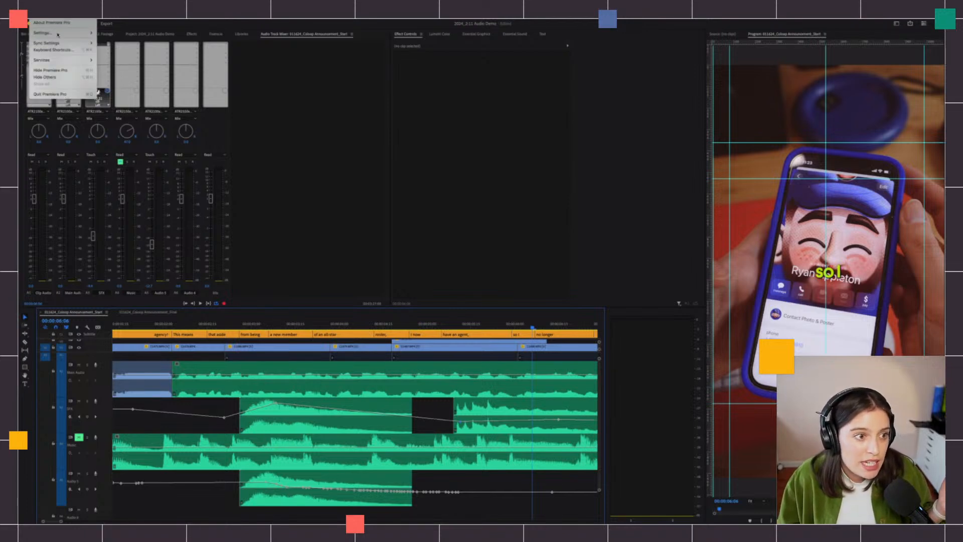
{"action": "mouse_move", "coordinate": [56, 32]}
{"action": "left_click", "coordinate": [125, 48]}
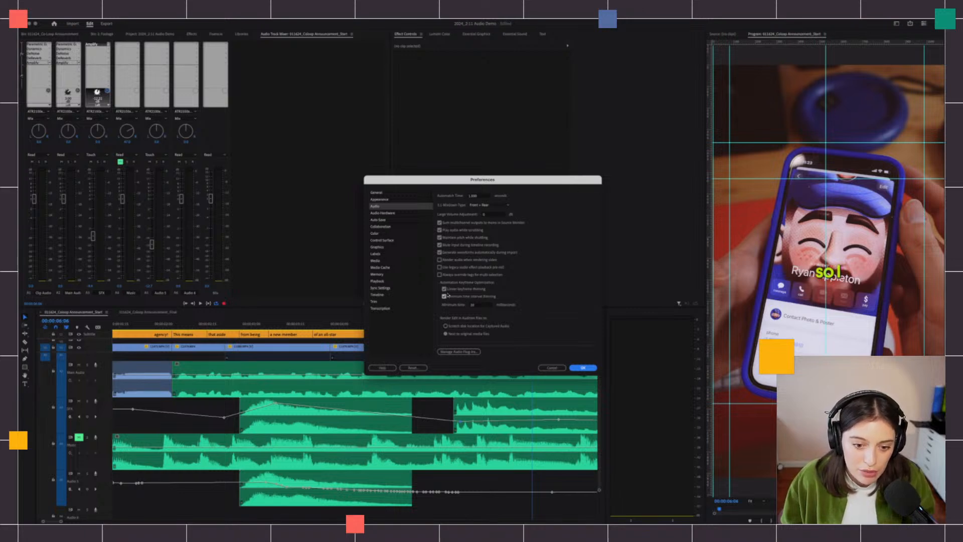
{"action": "double_click", "coordinate": [474, 305]}
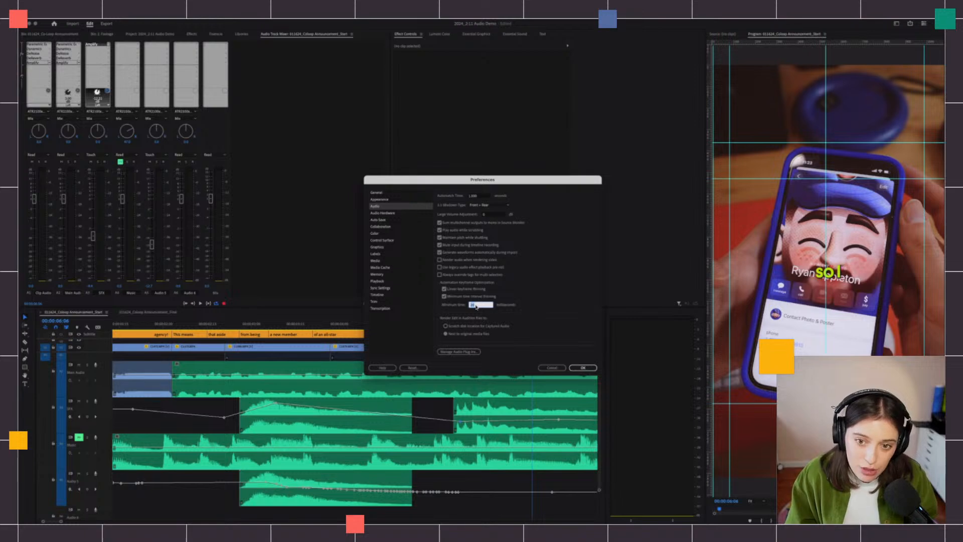
{"action": "type", "text": "75"}
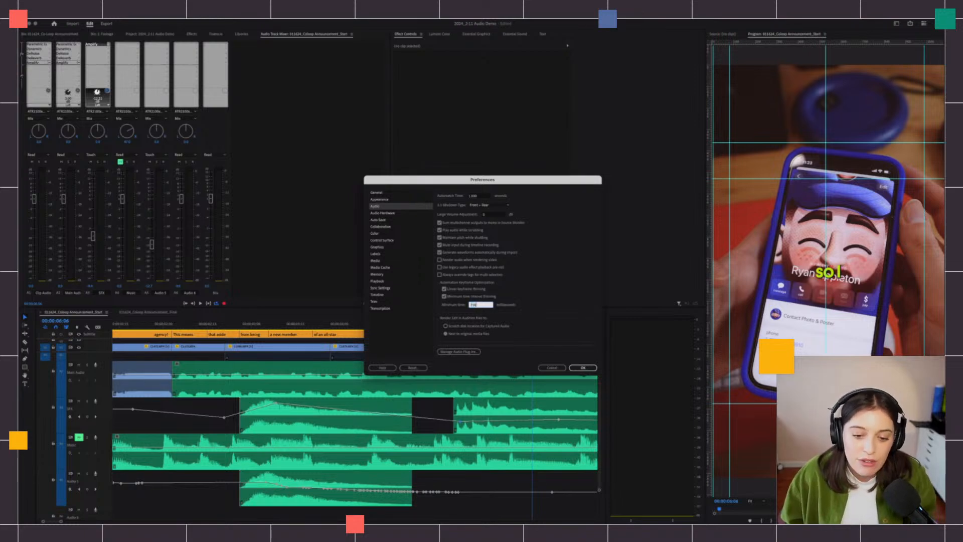
{"action": "left_click", "coordinate": [583, 368]}
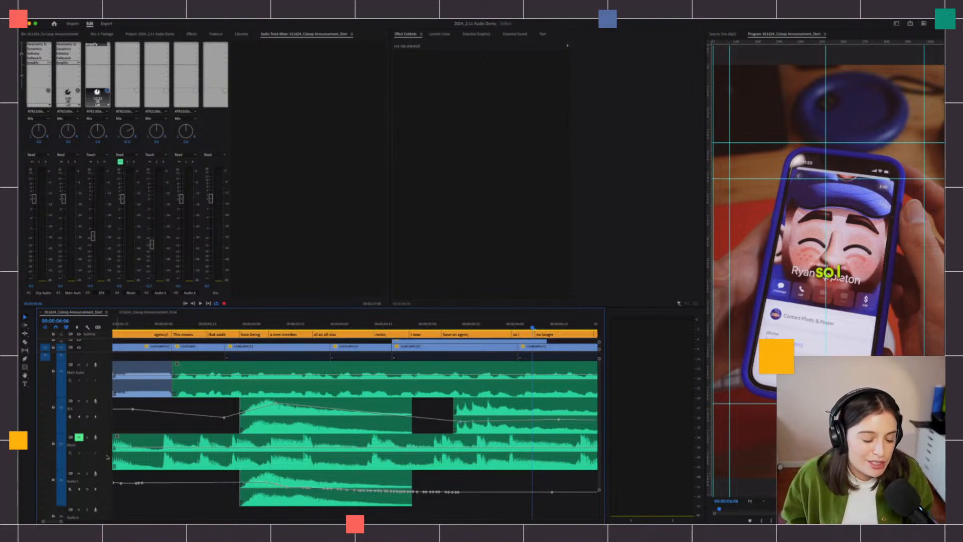
{"action": "left_click", "coordinate": [315, 324]}
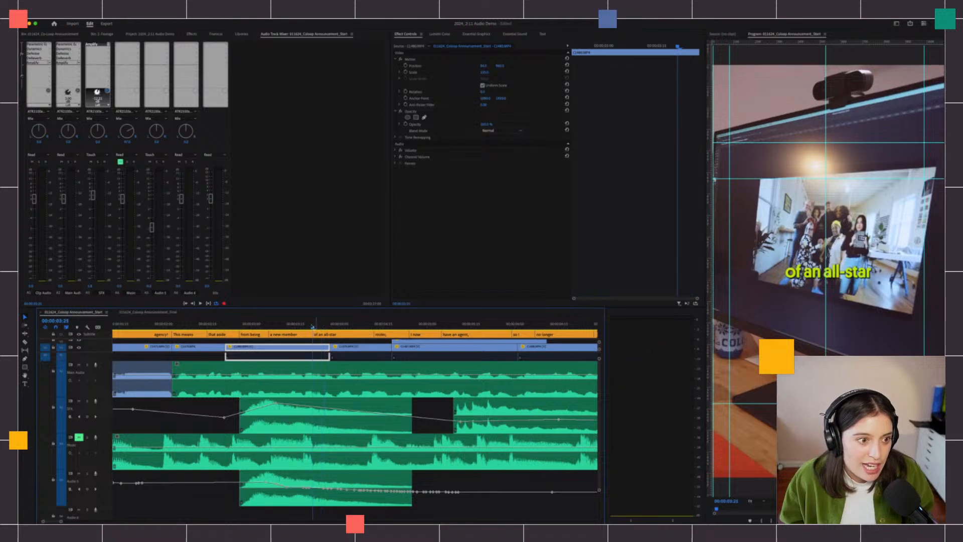
{"action": "left_click", "coordinate": [158, 324]}
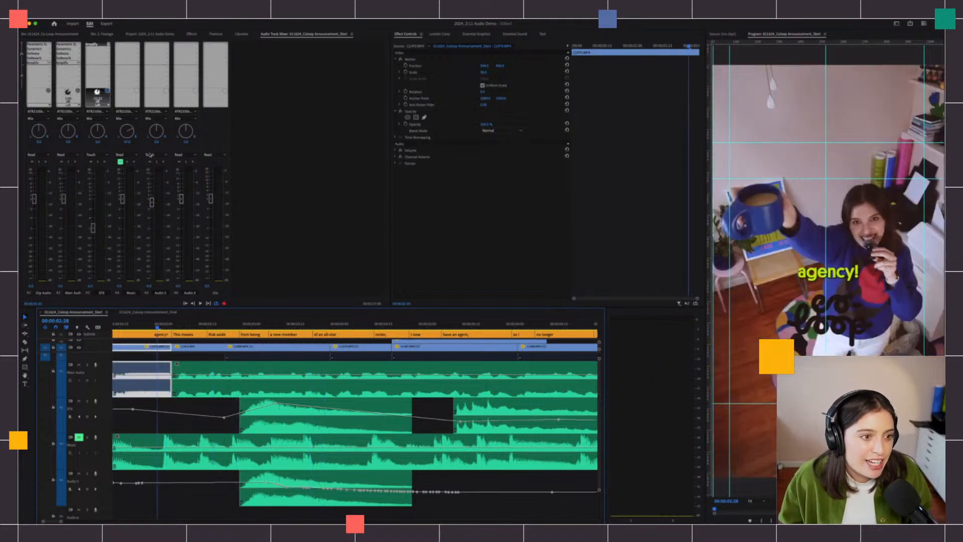
{"action": "left_click", "coordinate": [151, 155]}
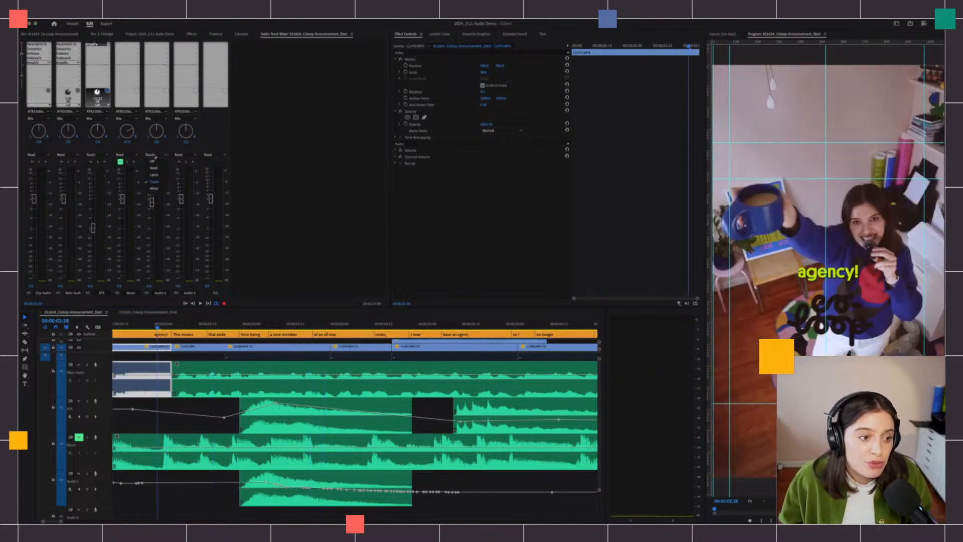
{"action": "left_click", "coordinate": [153, 182]}
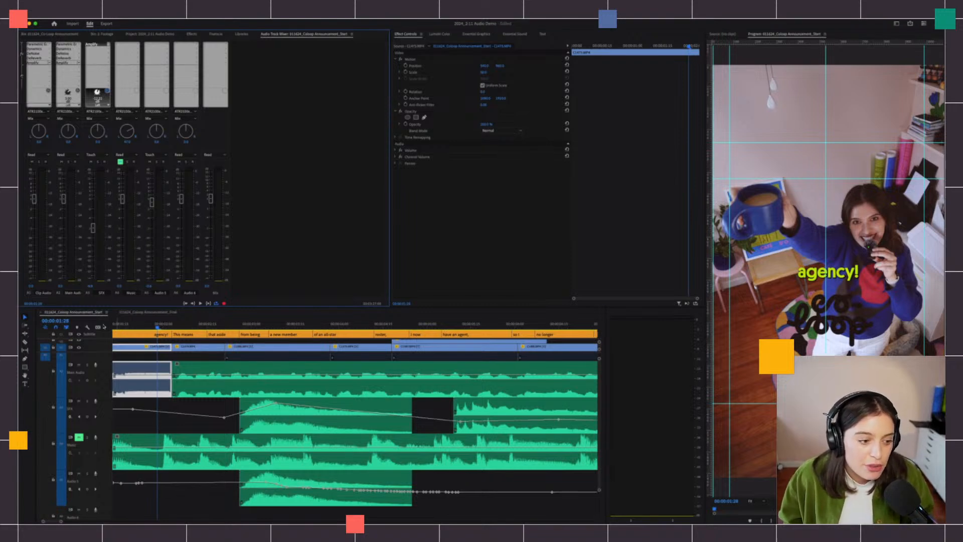
{"action": "left_click_drag", "start_coordinate": [120, 327], "coordinate": [115, 326]}
{"action": "key", "text": "minus"}
{"action": "key", "text": "minus"}
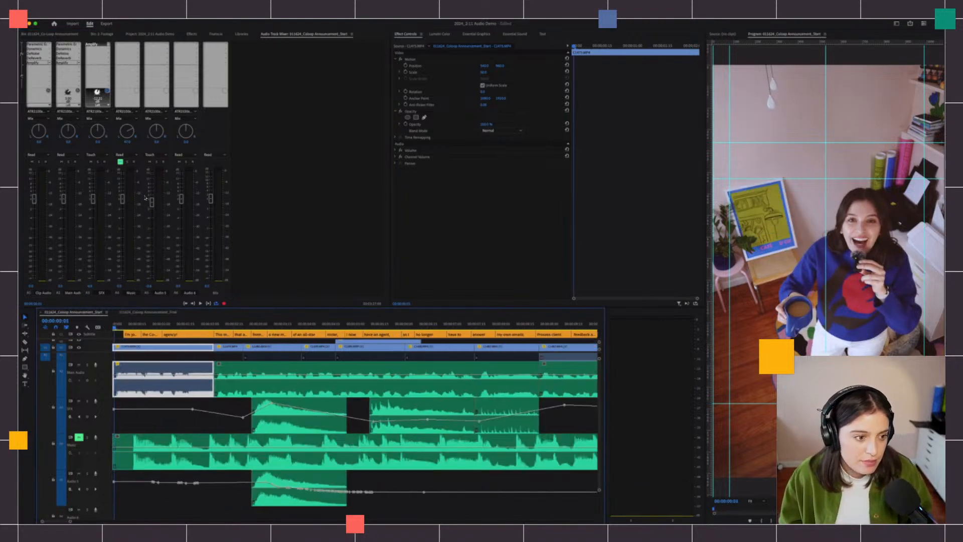
{"action": "key", "text": "space"}
{"action": "left_click", "coordinate": [155, 186]}
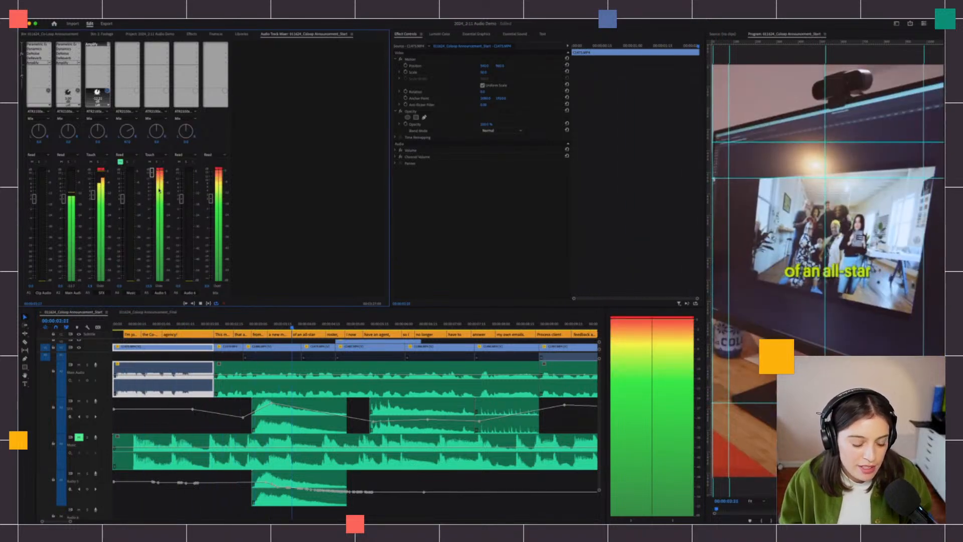
{"action": "key", "text": "space"}
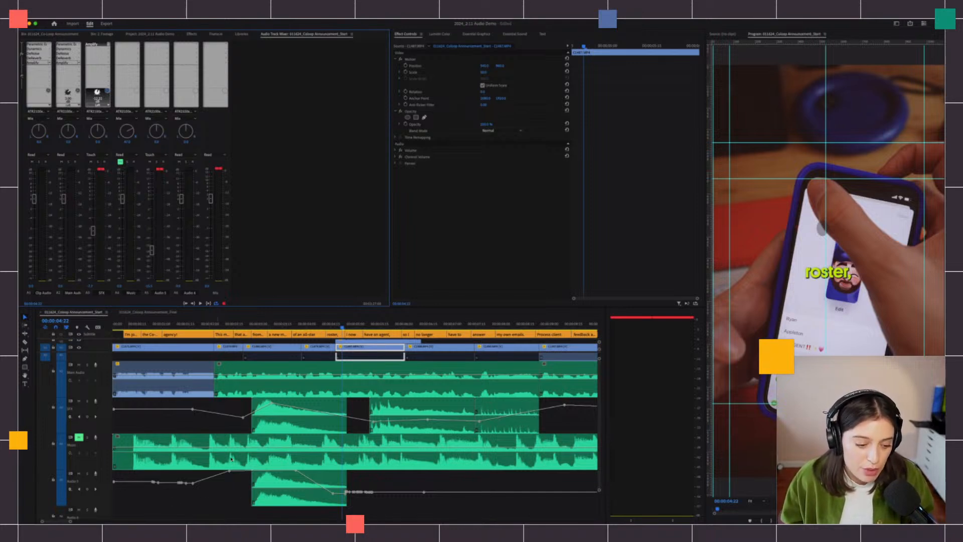
{"action": "scroll", "coordinate": [246, 483], "scroll_direction": "up", "scroll_amount": 2}
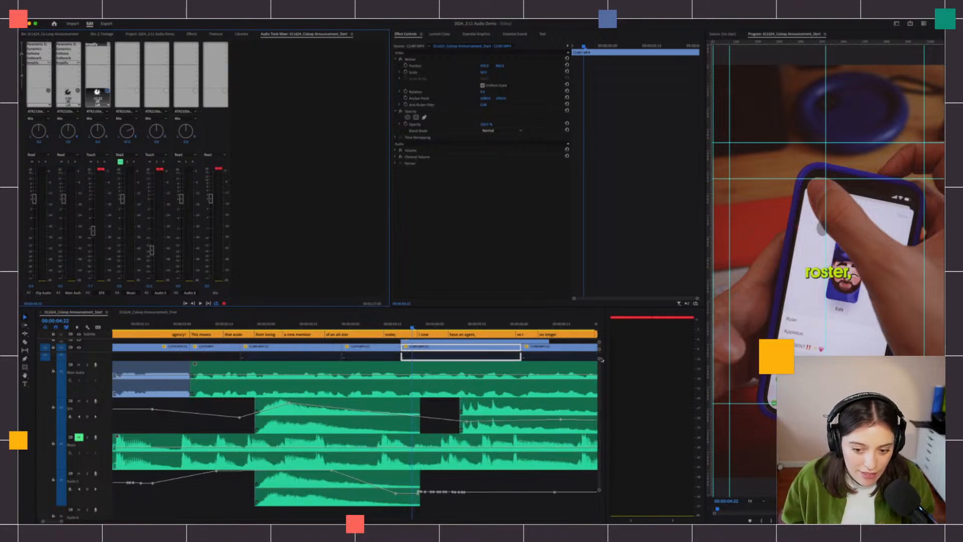
{"action": "scroll", "coordinate": [540, 393], "scroll_direction": "down", "scroll_amount": 3}
{"action": "scroll", "coordinate": [282, 462], "scroll_direction": "up", "scroll_amount": 2}
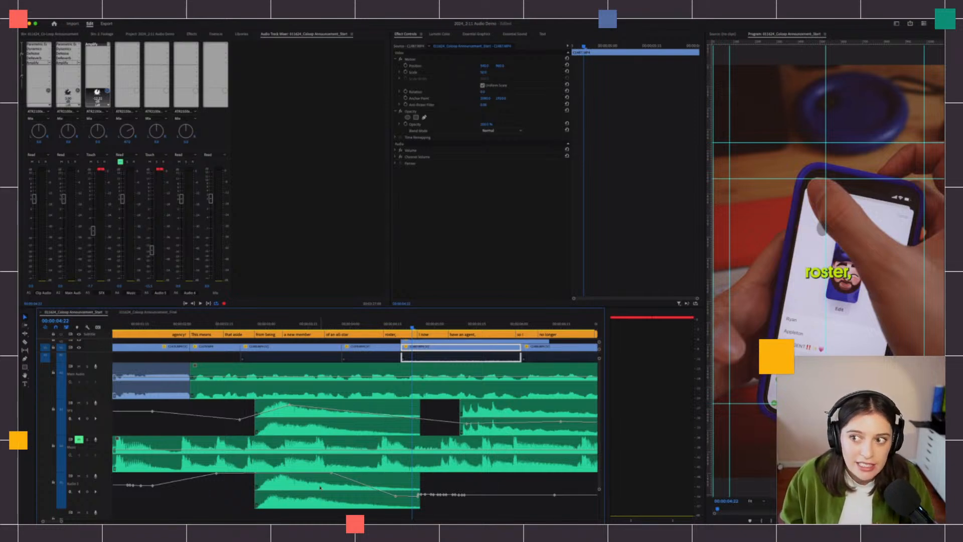
{"action": "scroll", "coordinate": [310, 485], "scroll_direction": "down", "scroll_amount": 1}
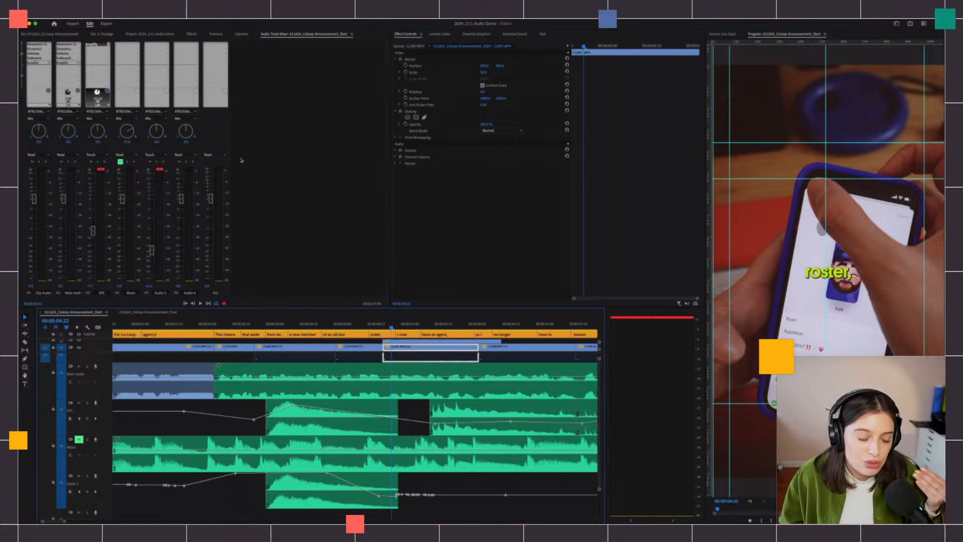
- Switch Audio 5 automation to Latch and lower its volume keyframes
{"action": "left_click", "coordinate": [153, 156]}
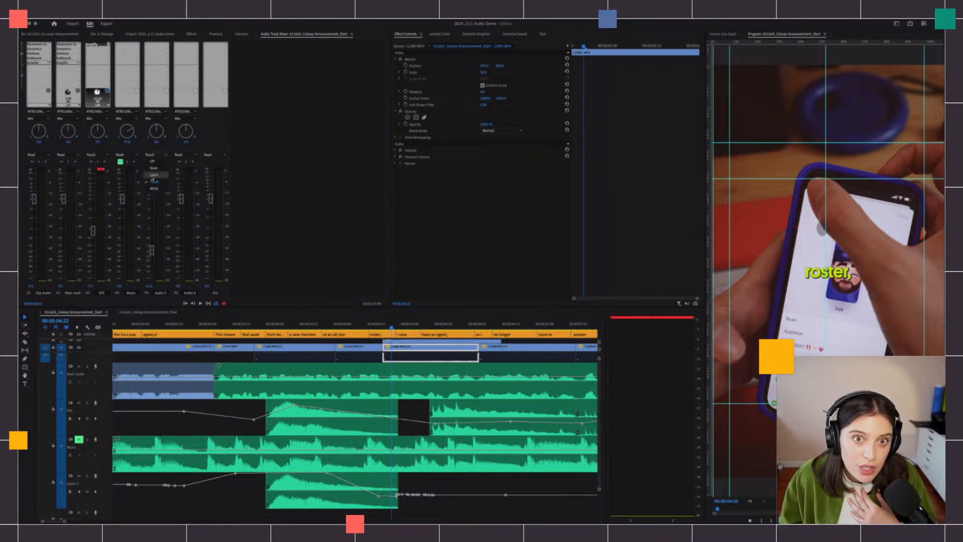
{"action": "left_click", "coordinate": [152, 177]}
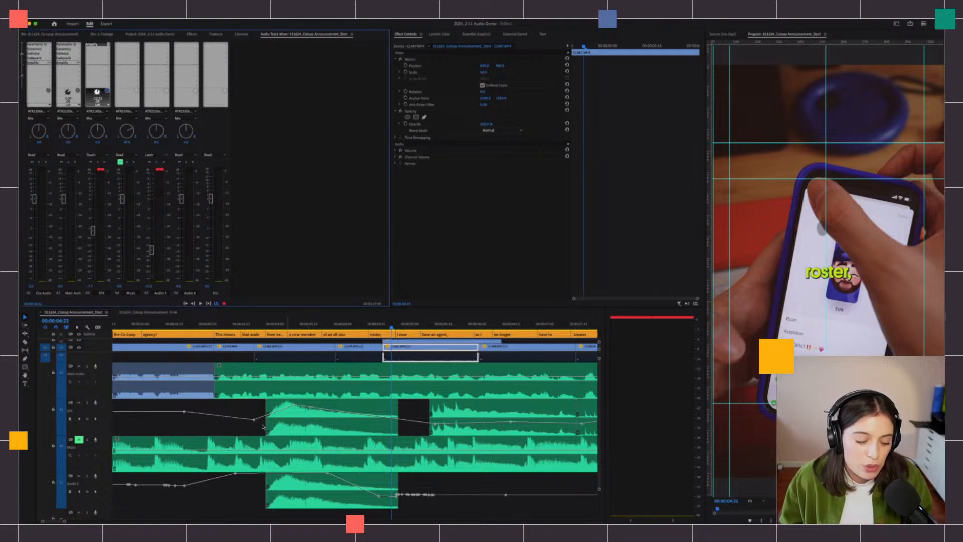
{"action": "left_click_drag", "start_coordinate": [235, 473], "coordinate": [236, 484]}
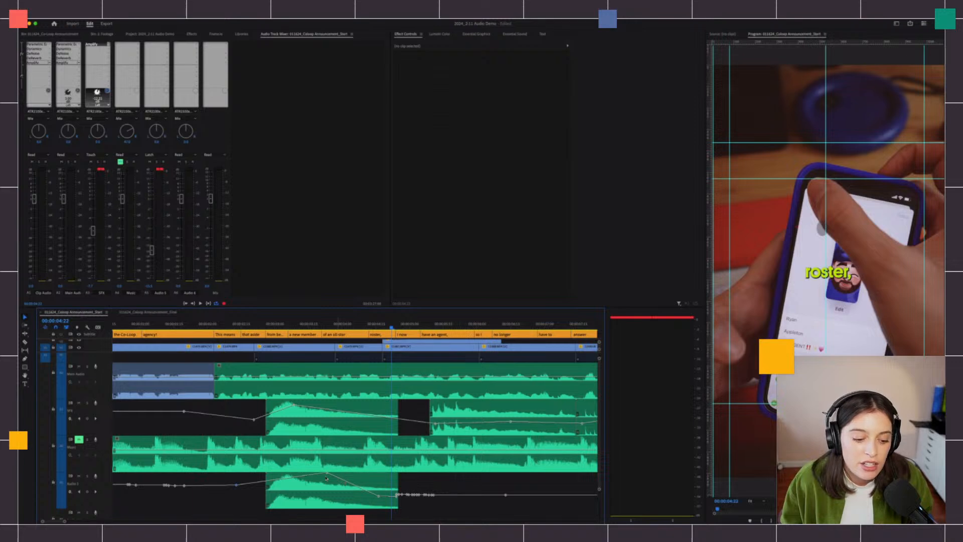
{"action": "left_click_drag", "start_coordinate": [326, 473], "coordinate": [326, 479]}
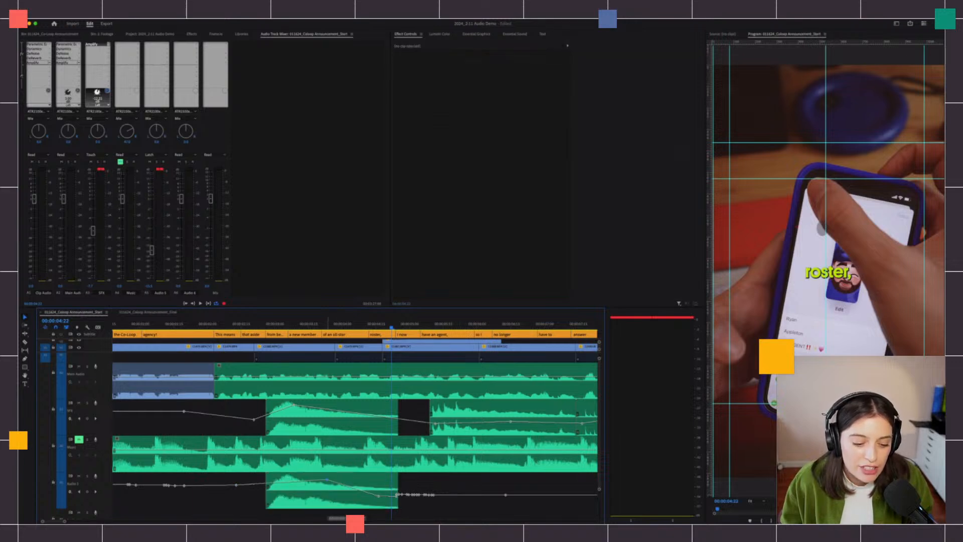
- Record a downward Audio 5 fader ride during playback from the sequence start
{"action": "left_click", "coordinate": [230, 326]}
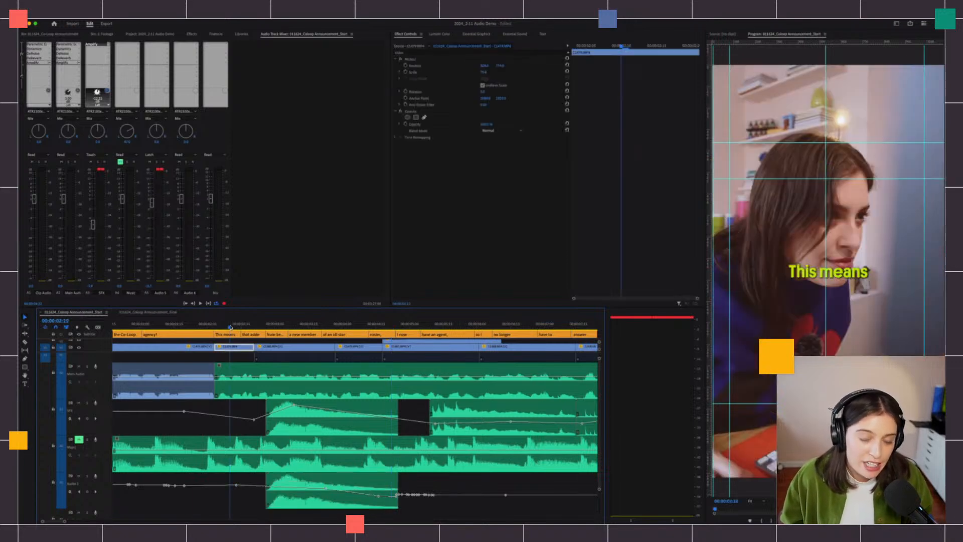
{"action": "left_click_drag", "start_coordinate": [203, 326], "coordinate": [117, 327]}
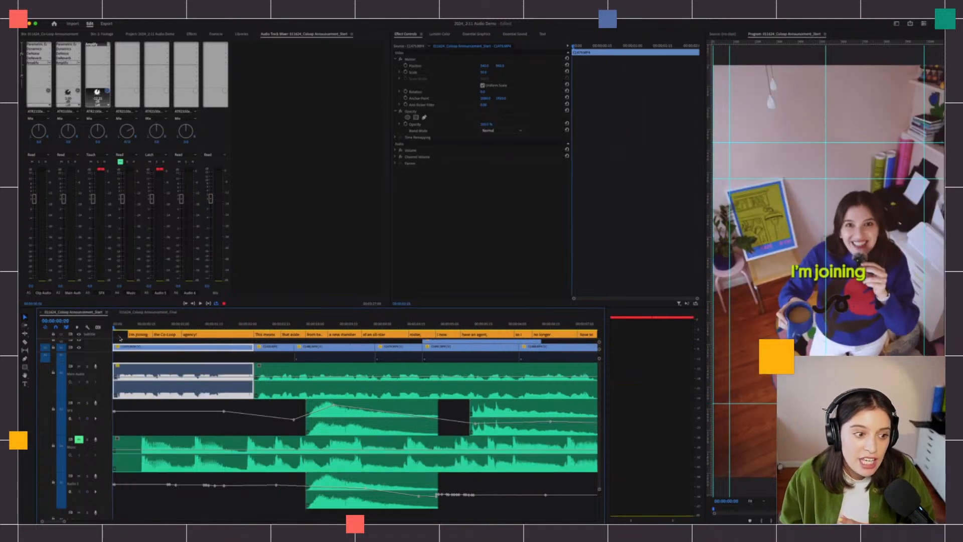
{"action": "key", "text": "space"}
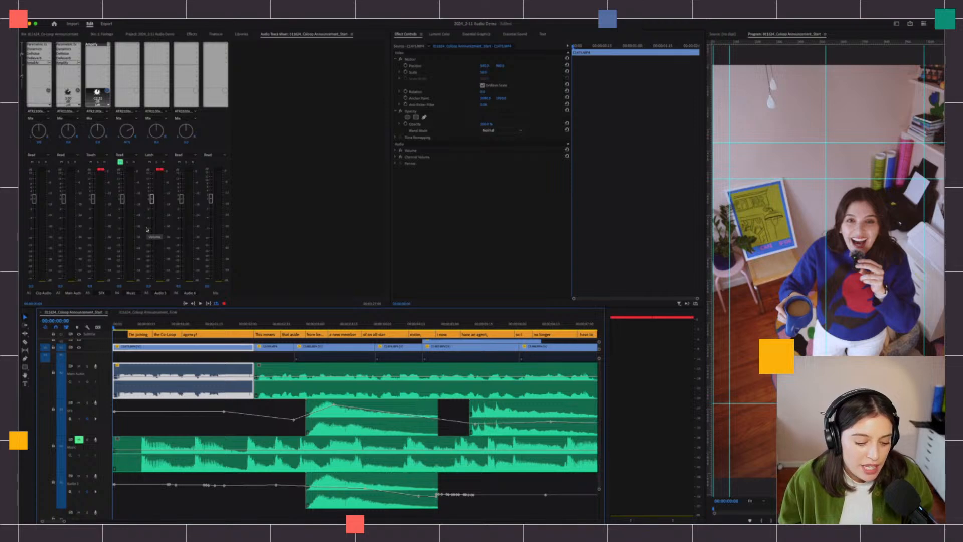
{"action": "key", "text": "space"}
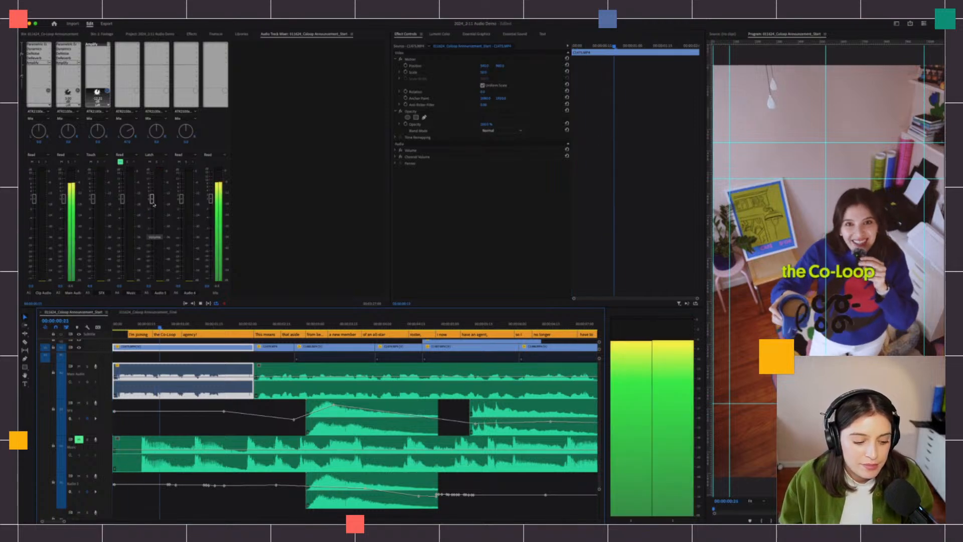
{"action": "left_click_drag", "start_coordinate": [152, 202], "coordinate": [151, 264]}
{"action": "key", "text": "space"}
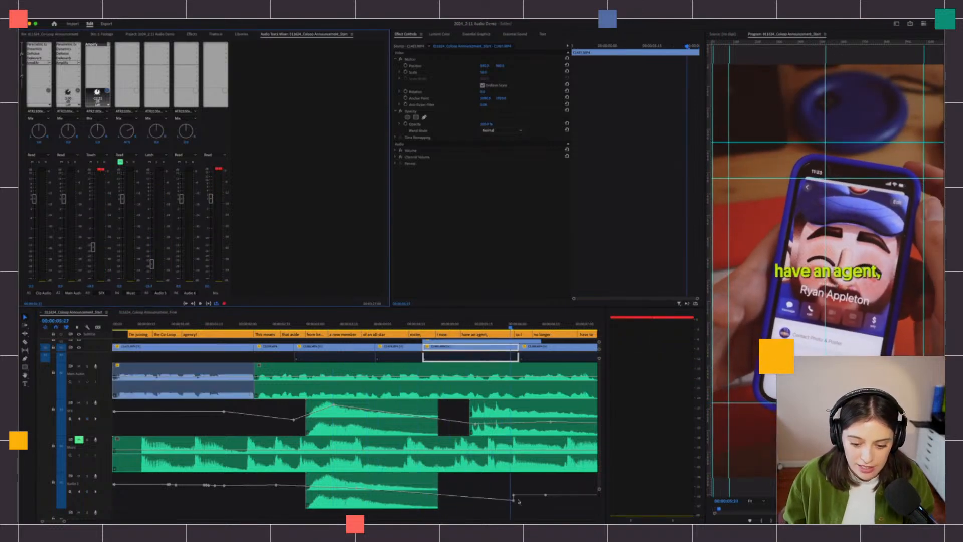
- Select the newly written Audio 5 volume keyframes
{"action": "left_click_drag", "start_coordinate": [509, 486], "coordinate": [520, 509]}
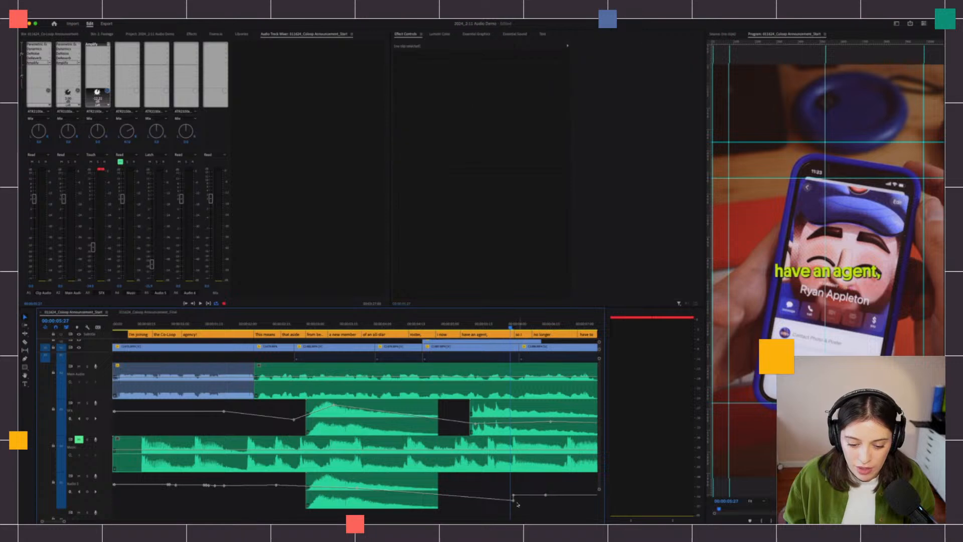
{"action": "scroll", "coordinate": [519, 503], "scroll_direction": "up", "scroll_amount": 5}
{"action": "scroll", "coordinate": [487, 501], "scroll_direction": "down", "scroll_amount": 5}
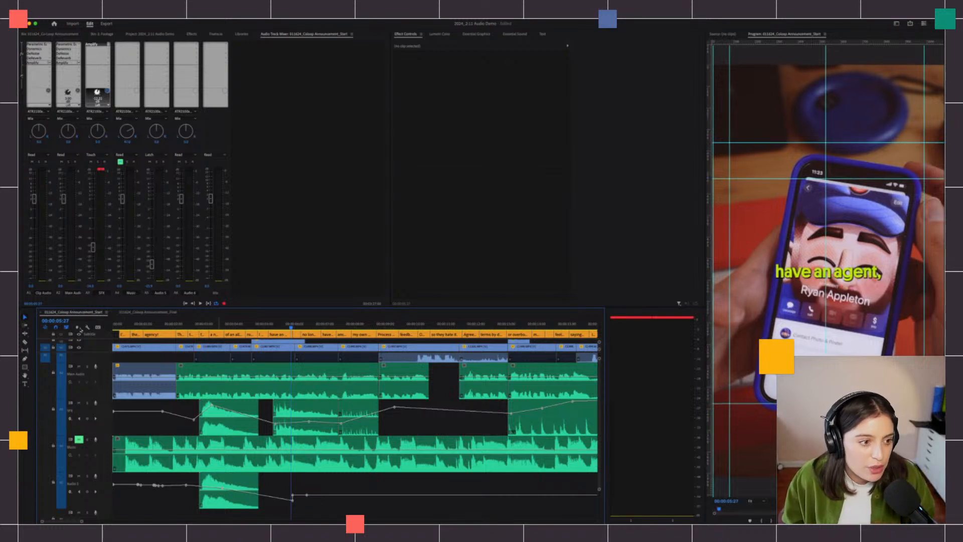
- Solo Audio 5 and shift the SFX volume keyframe slightly earlier and lower
{"action": "left_click", "coordinate": [78, 476]}
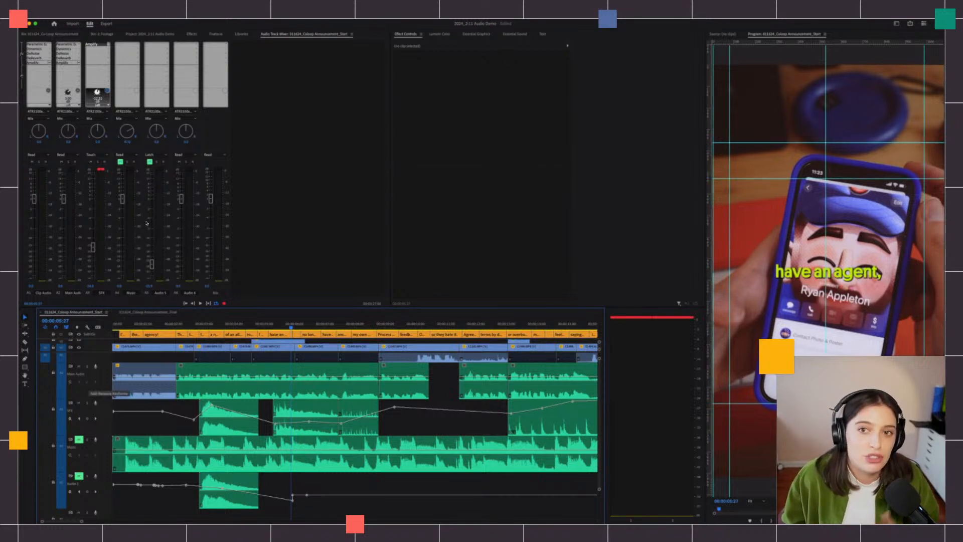
{"action": "scroll", "coordinate": [190, 395], "scroll_direction": "up", "scroll_amount": 3}
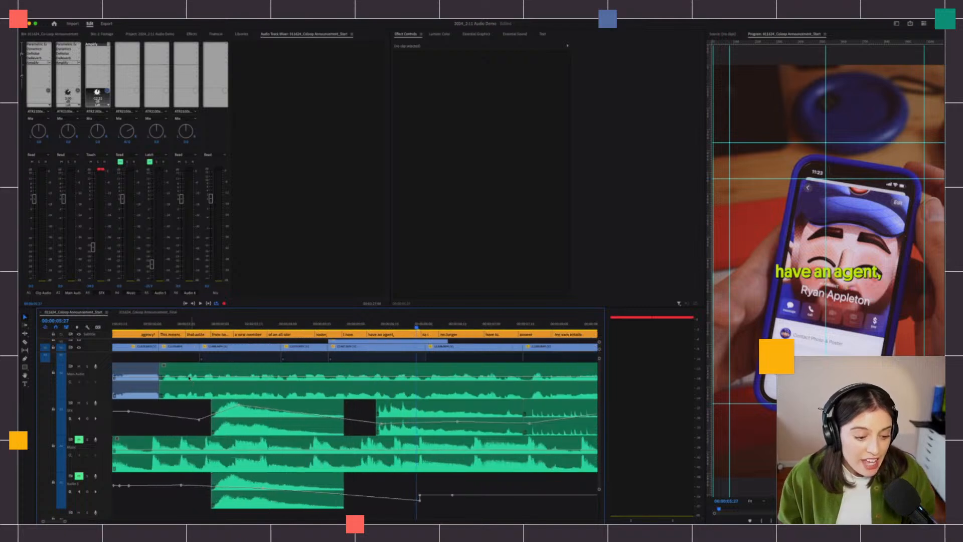
{"action": "left_click_drag", "start_coordinate": [200, 423], "coordinate": [190, 422]}
{"action": "left_click_drag", "start_coordinate": [238, 404], "coordinate": [234, 410]}
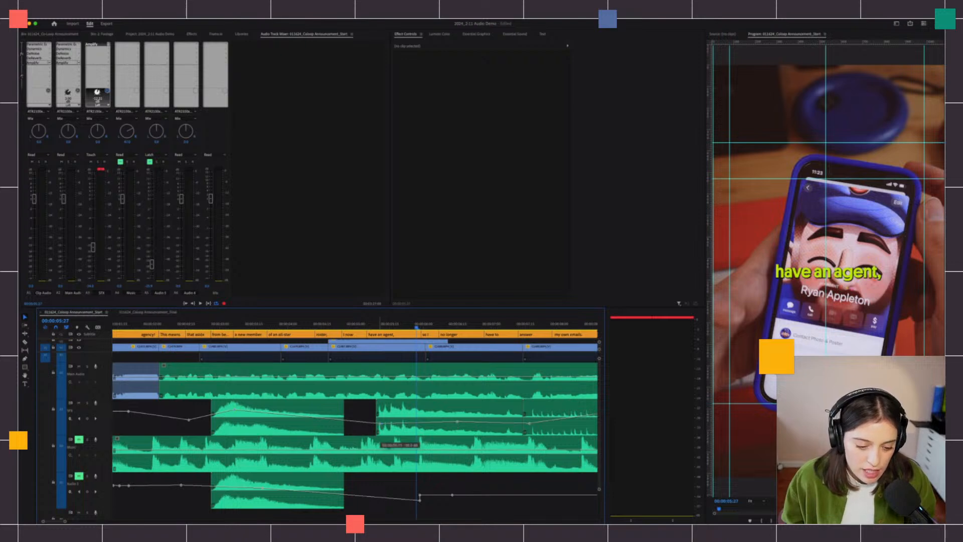
{"action": "scroll", "coordinate": [377, 421], "scroll_direction": "down", "scroll_amount": 2}
{"action": "scroll", "coordinate": [376, 419], "scroll_direction": "down", "scroll_amount": 2}
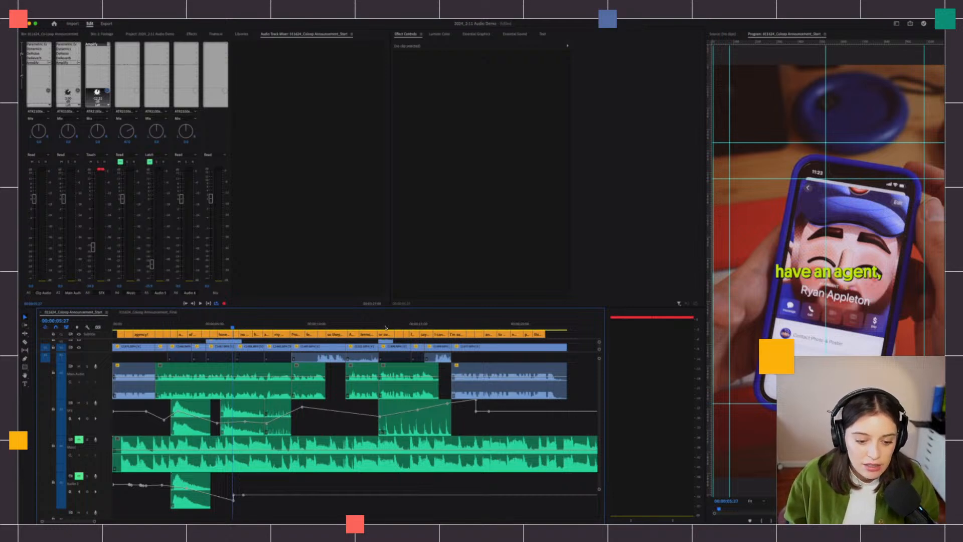
- Play the sequence from about 12 seconds in to check the change
{"action": "left_click_drag", "start_coordinate": [388, 323], "coordinate": [376, 325]}
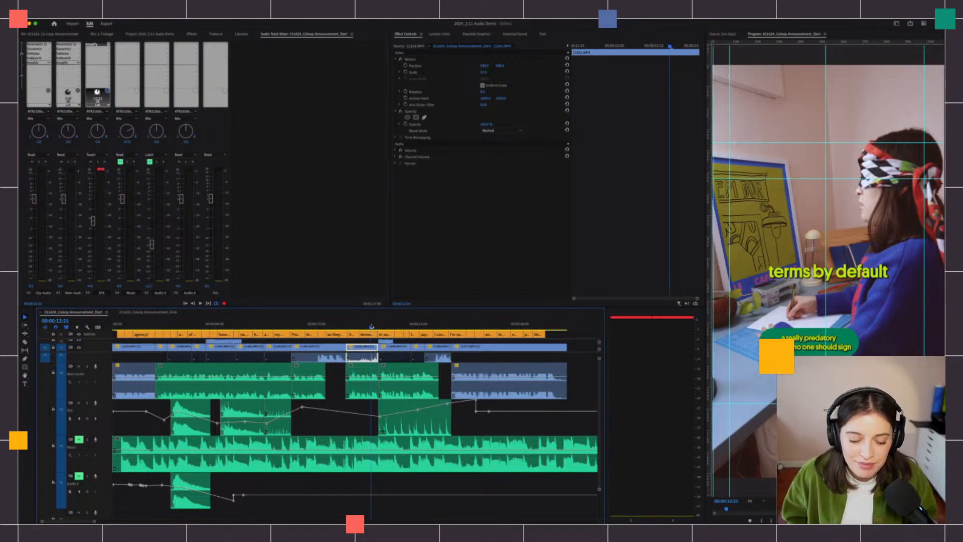
{"action": "key", "text": "space"}
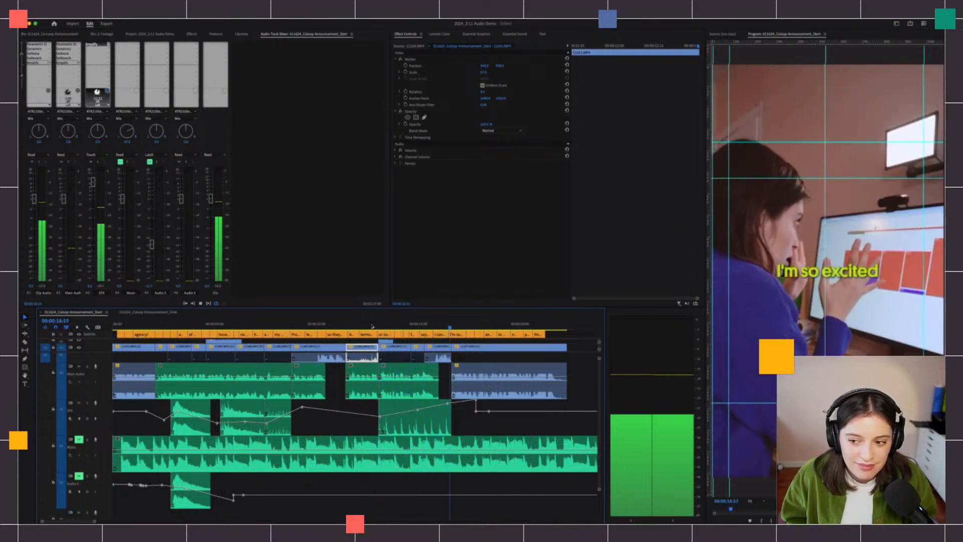
{"action": "key", "text": "space"}
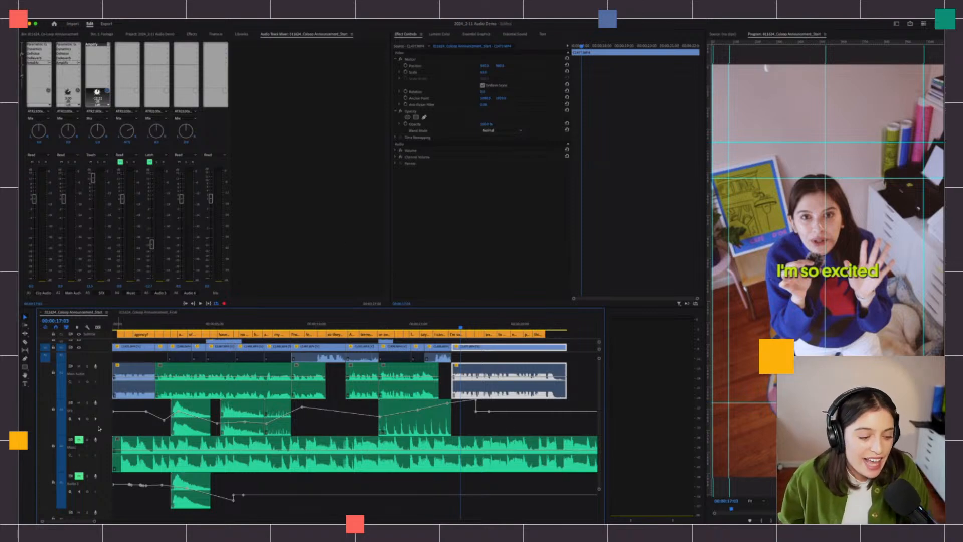
- Solo the Music track and play the sequence from the start
{"action": "left_click", "coordinate": [78, 440]}
{"action": "left_click", "coordinate": [88, 439]}
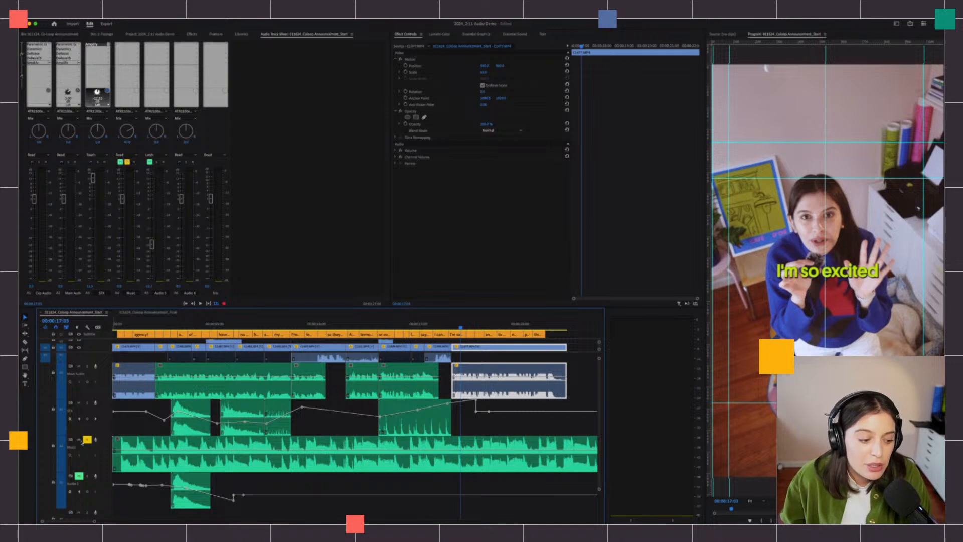
{"action": "key", "text": "Home"}
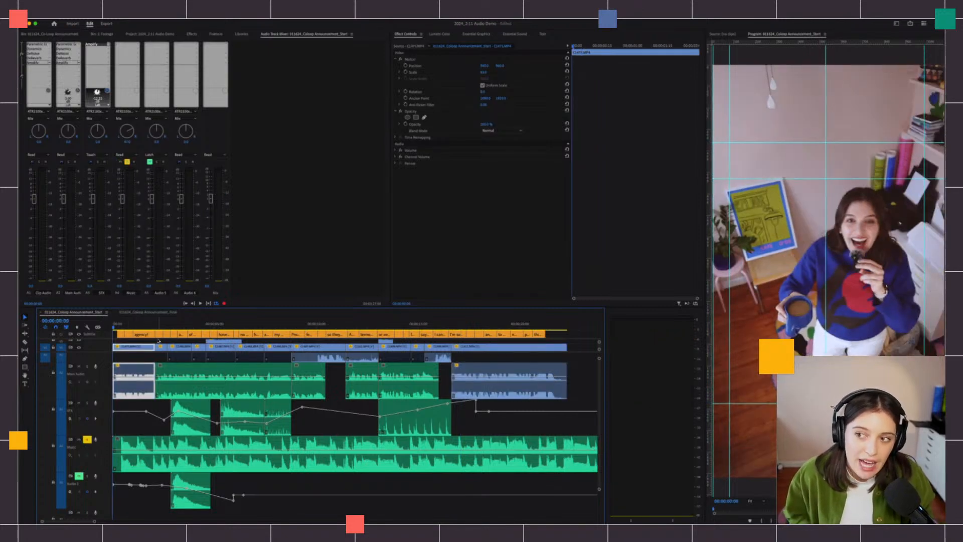
{"action": "key", "text": "space"}
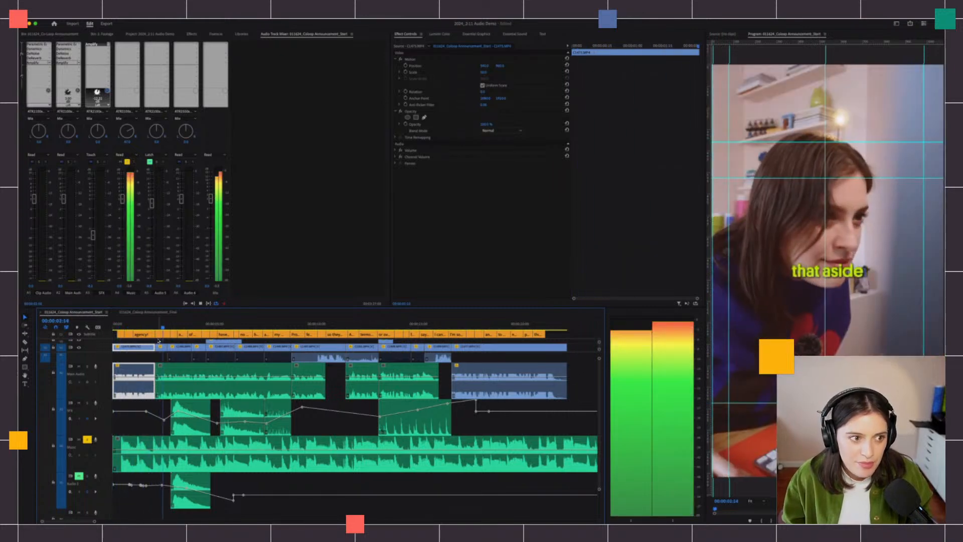
{"action": "key", "text": "space"}
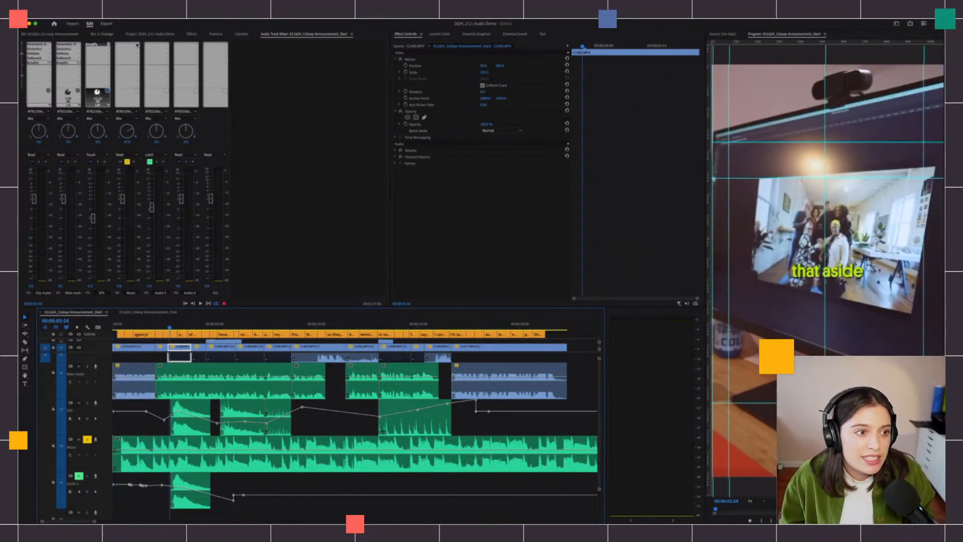
- Add Amplify to the Music track with -15 dB left gain and preview it
{"action": "left_click", "coordinate": [139, 46]}
{"action": "left_click", "coordinate": [216, 62]}
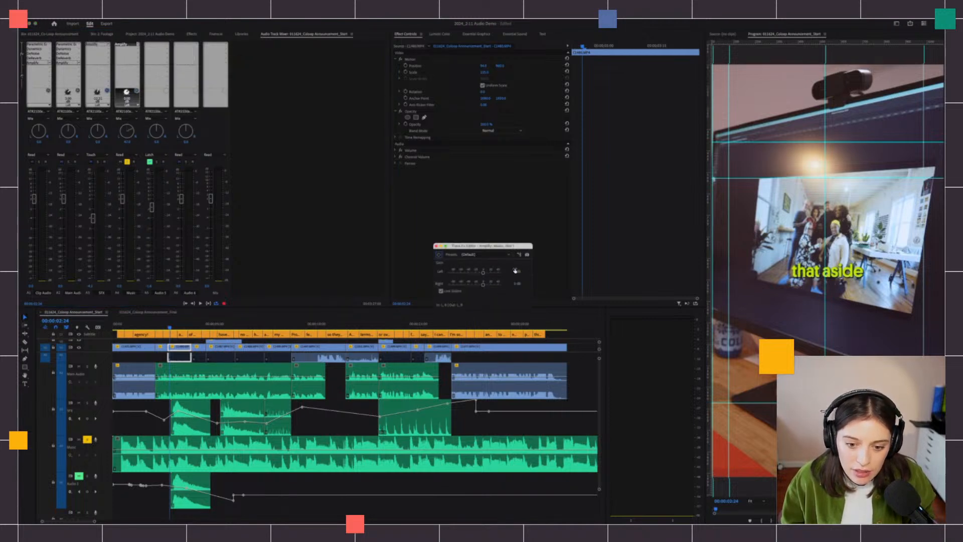
{"action": "left_click", "coordinate": [515, 270]}
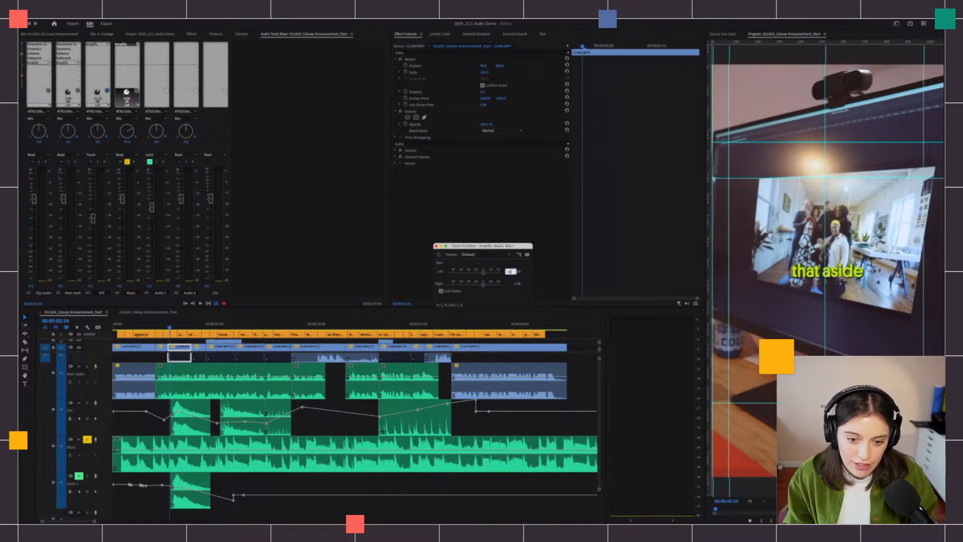
{"action": "type", "text": "-15"}
{"action": "key", "text": "Return"}
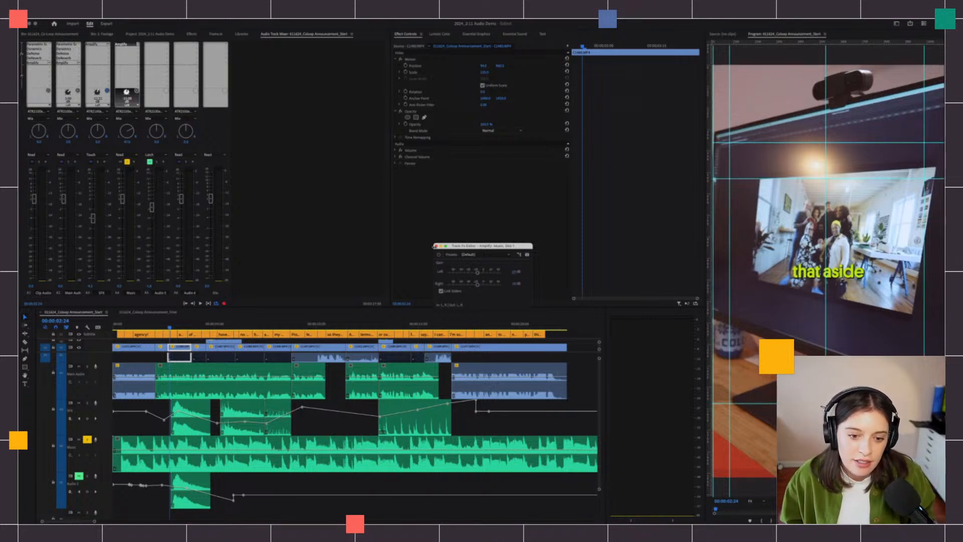
{"action": "left_click", "coordinate": [436, 246]}
{"action": "key", "text": "space"}
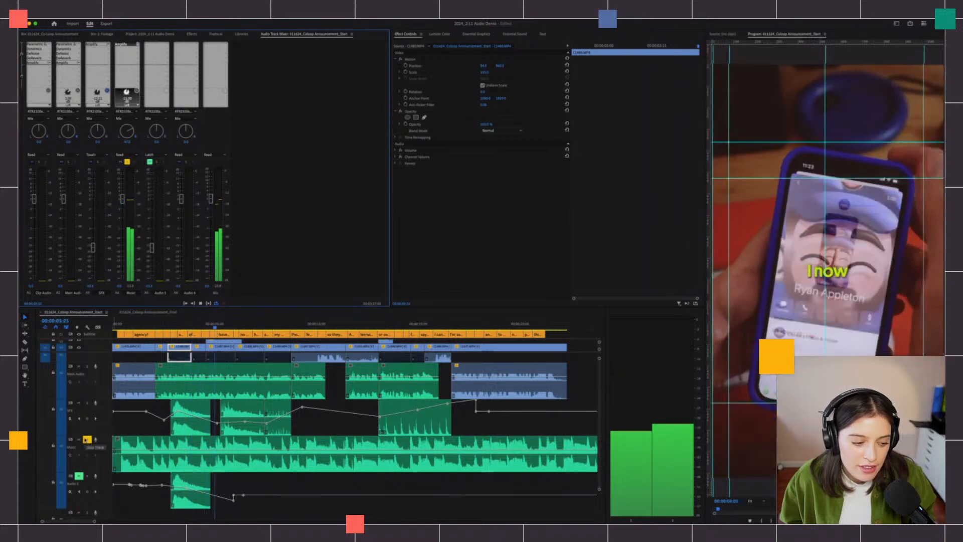
{"action": "key", "text": "space"}
- Change the Amplify gain to -20 dB, preview, and close its settings
{"action": "left_click", "coordinate": [119, 322]}
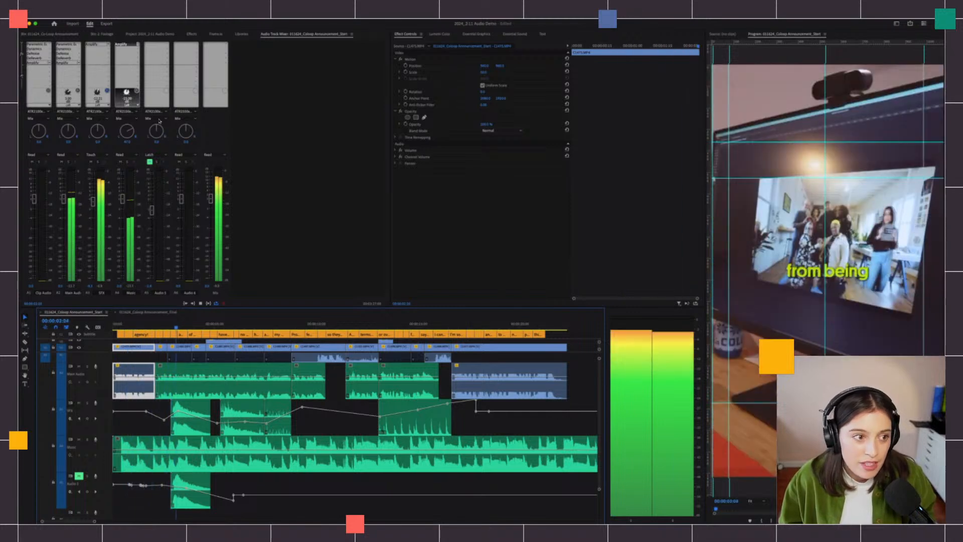
{"action": "key", "text": "space"}
{"action": "left_click", "coordinate": [183, 62]}
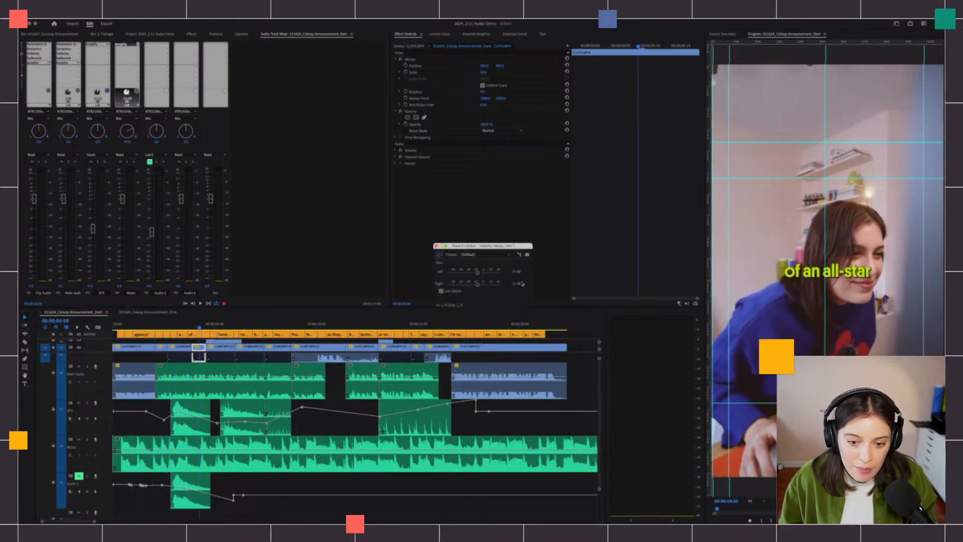
{"action": "left_click", "coordinate": [516, 272]}
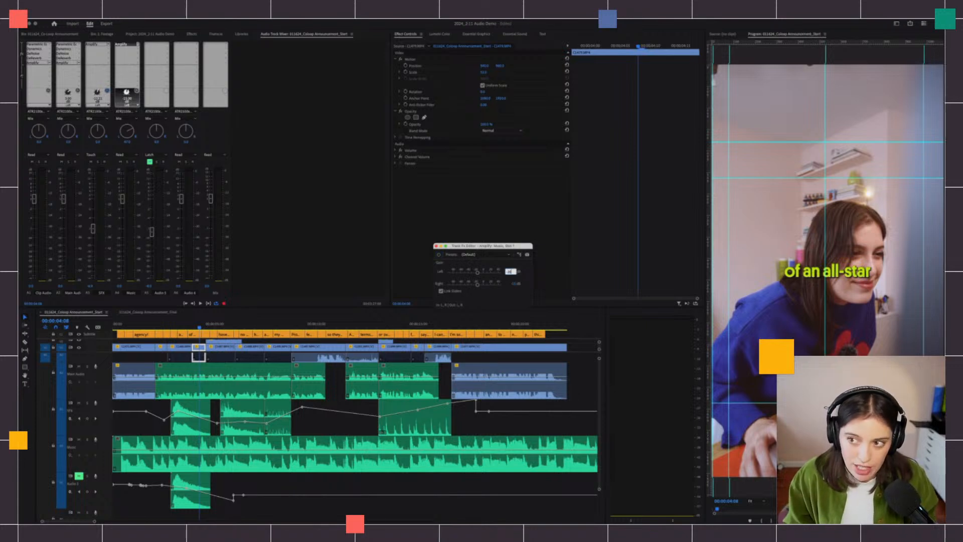
{"action": "type", "text": "-20"}
{"action": "key", "text": "Return"}
{"action": "key", "text": "space"}
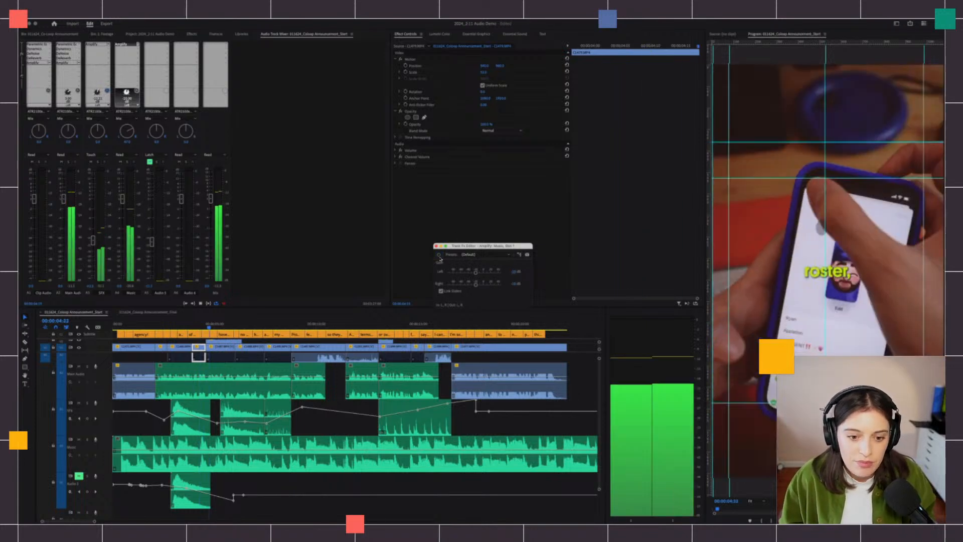
{"action": "left_click", "coordinate": [225, 37]}
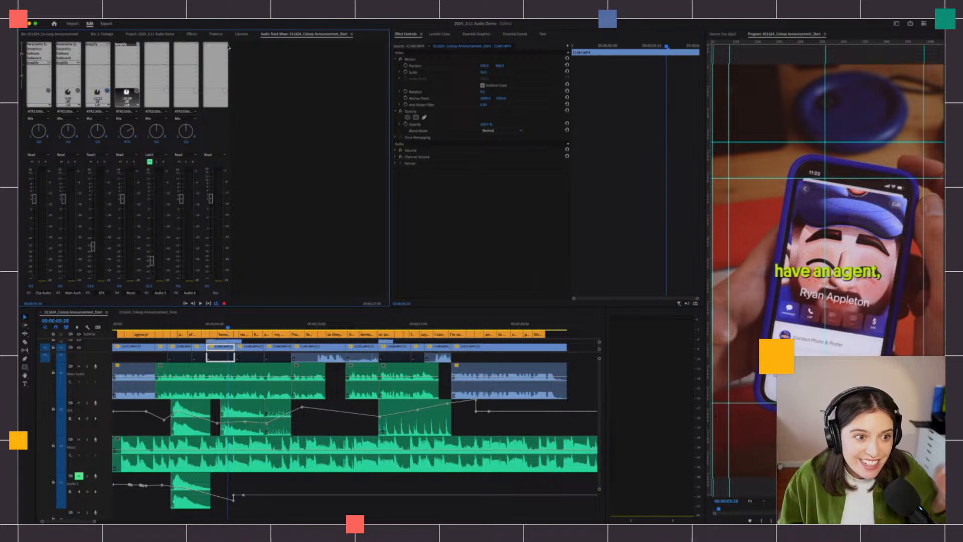
- Add a Mastering effect to the Mix track using the Subtle Clarity preset
{"action": "left_click", "coordinate": [227, 46]}
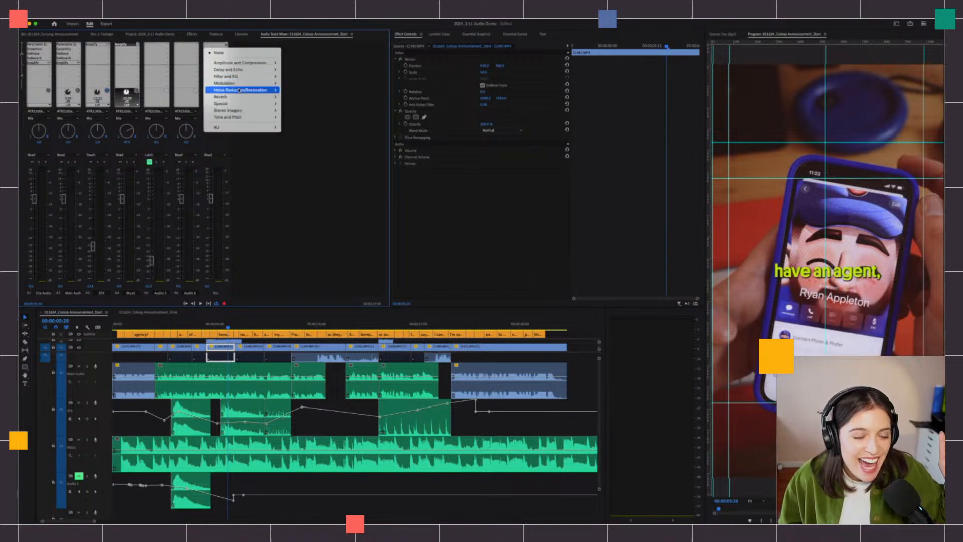
{"action": "mouse_move", "coordinate": [242, 104]}
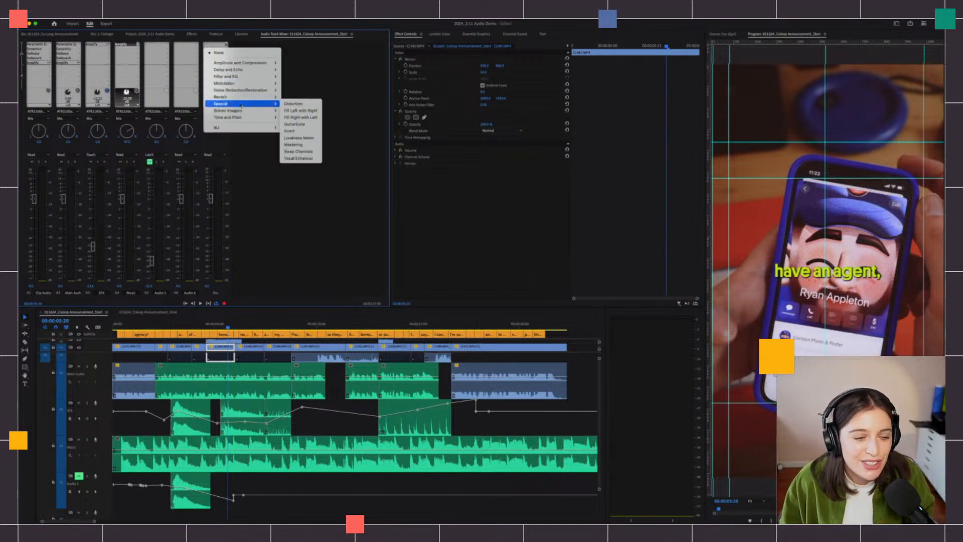
{"action": "left_click", "coordinate": [296, 145]}
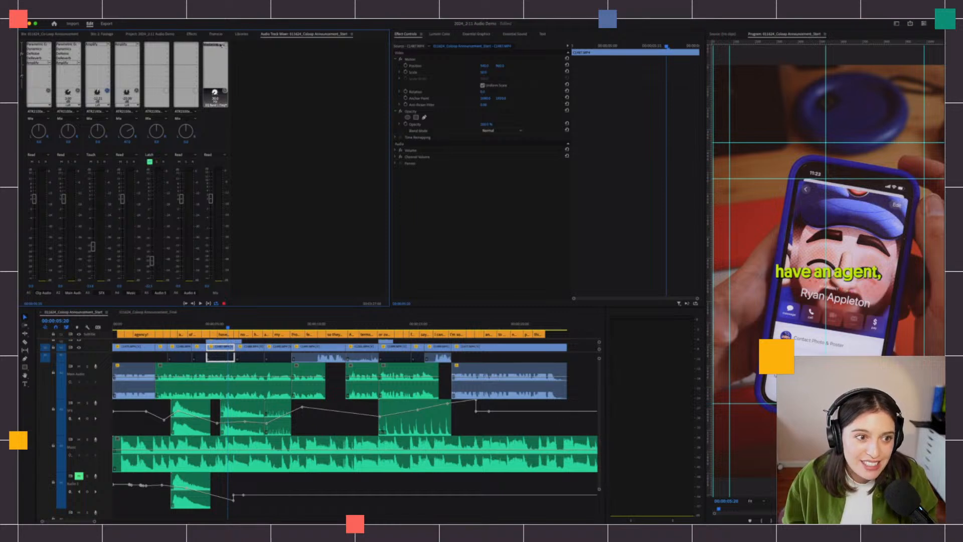
{"action": "double_click", "coordinate": [219, 45]}
{"action": "left_click", "coordinate": [417, 223]}
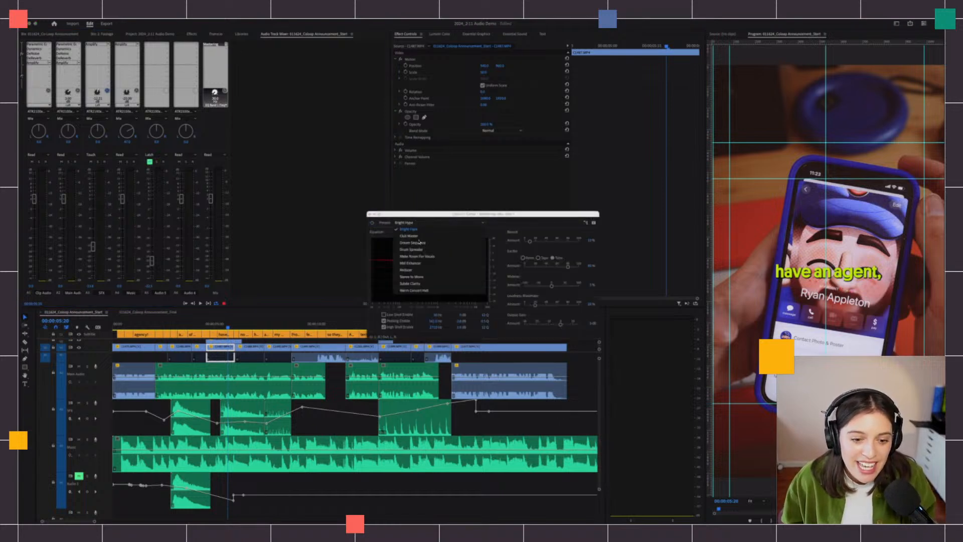
{"action": "left_click", "coordinate": [423, 284]}
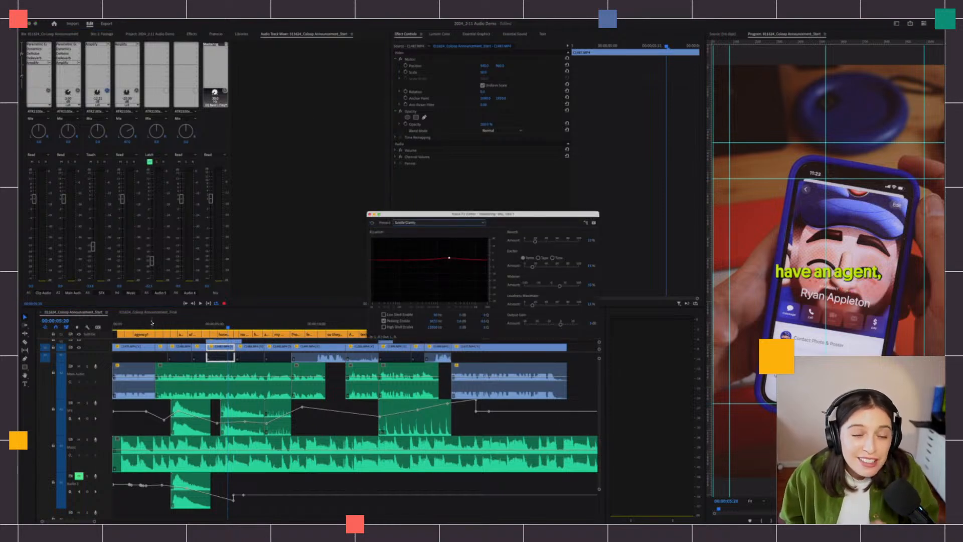
- Play the mastered mix from the start, then close the Mastering settings
{"action": "left_click_drag", "start_coordinate": [136, 321], "coordinate": [101, 326]}
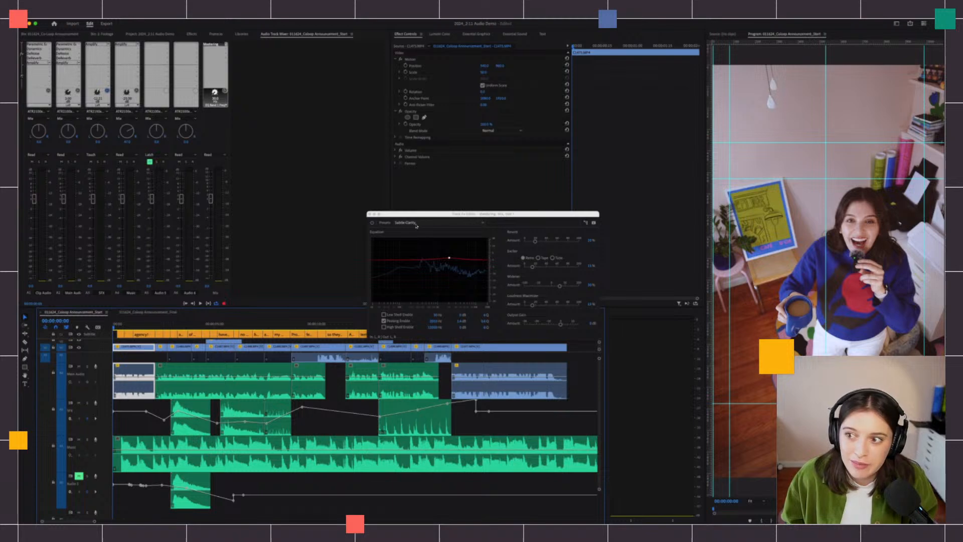
{"action": "key", "text": "space"}
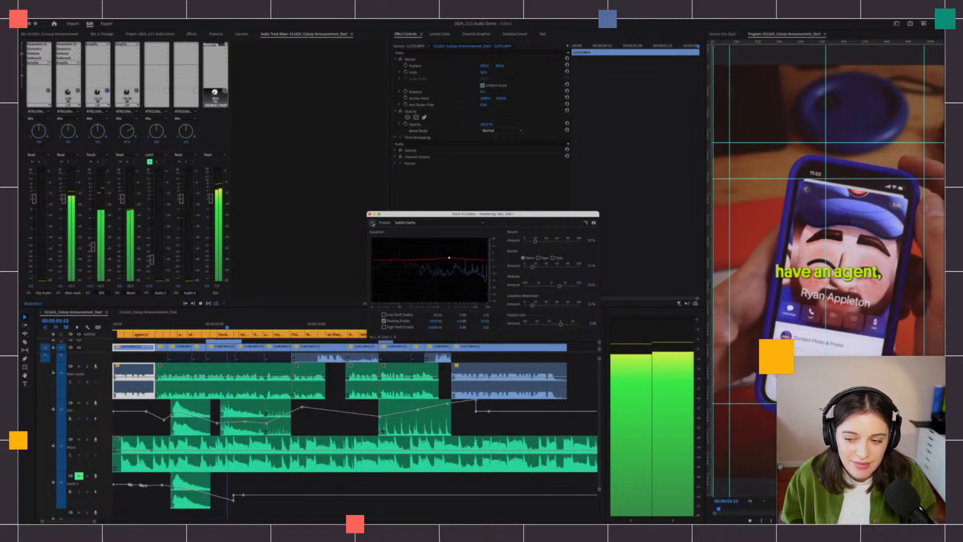
{"action": "key", "text": "space"}
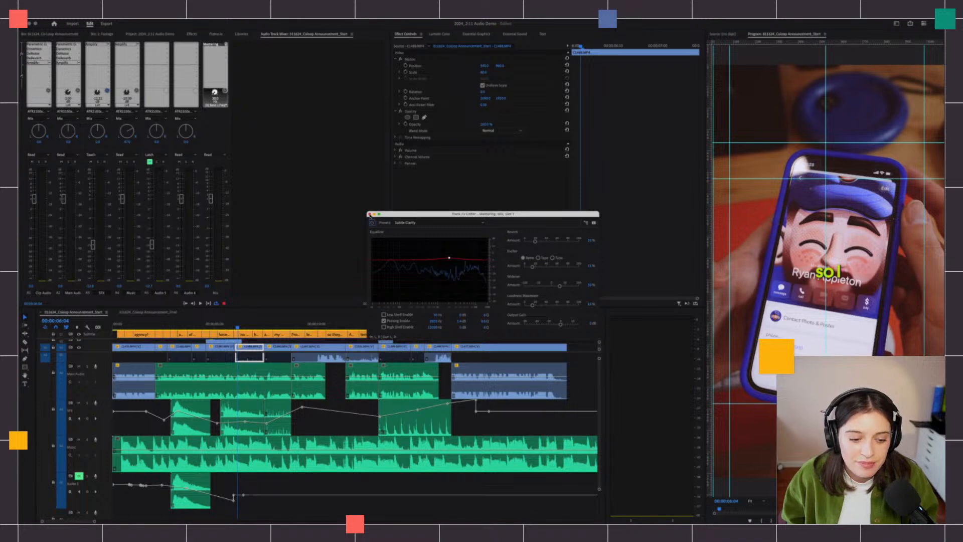
{"action": "key", "text": "space"}
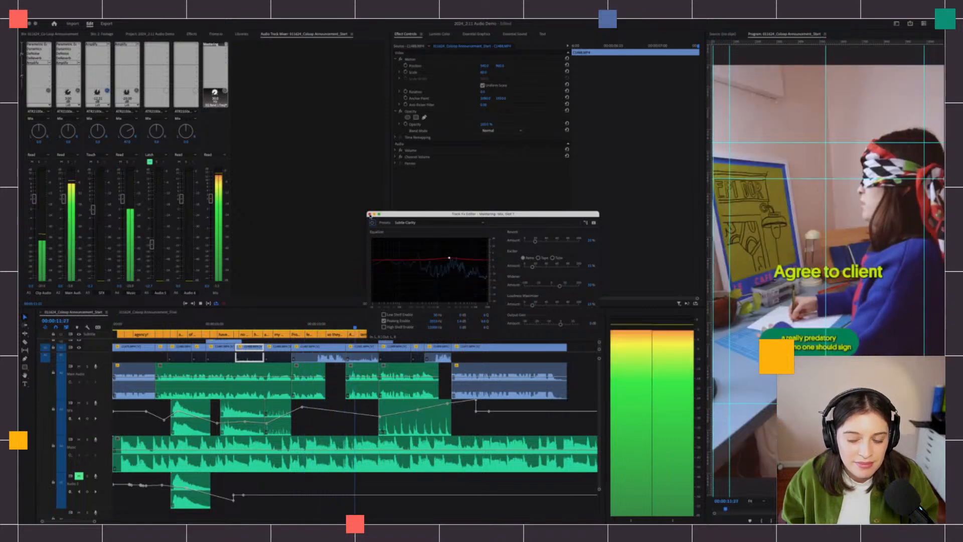
{"action": "key", "text": "space"}
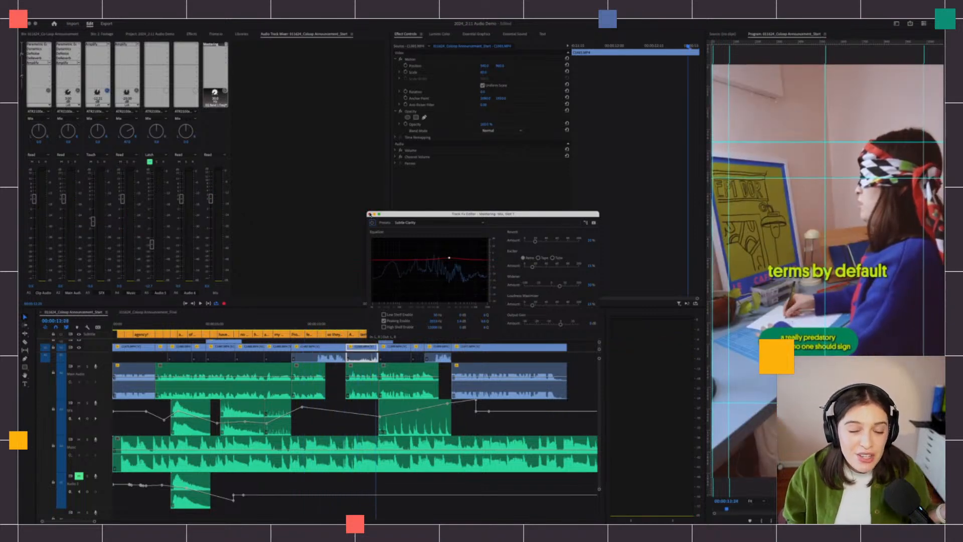
{"action": "left_click", "coordinate": [369, 214]}
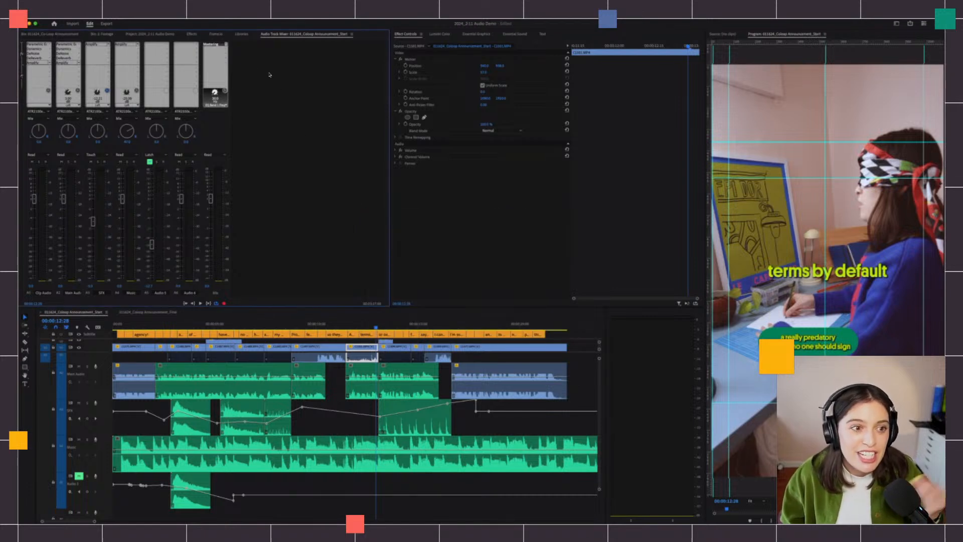